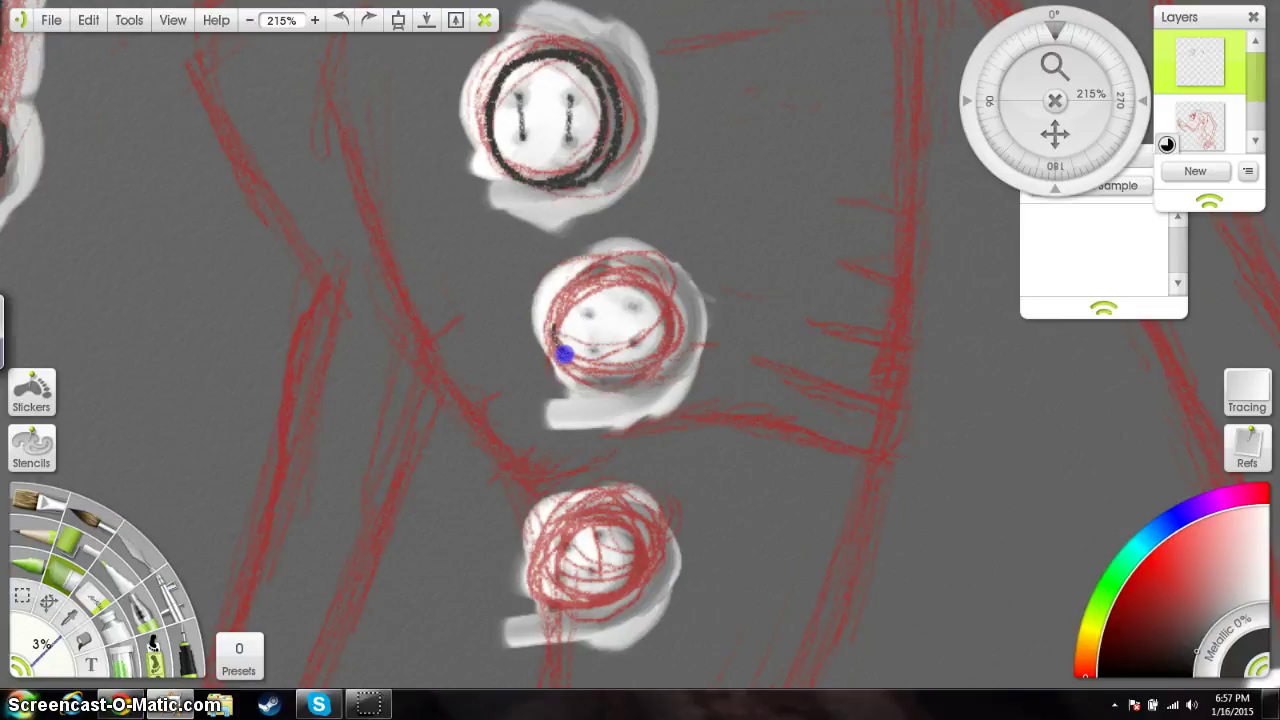
left_click(341, 20)
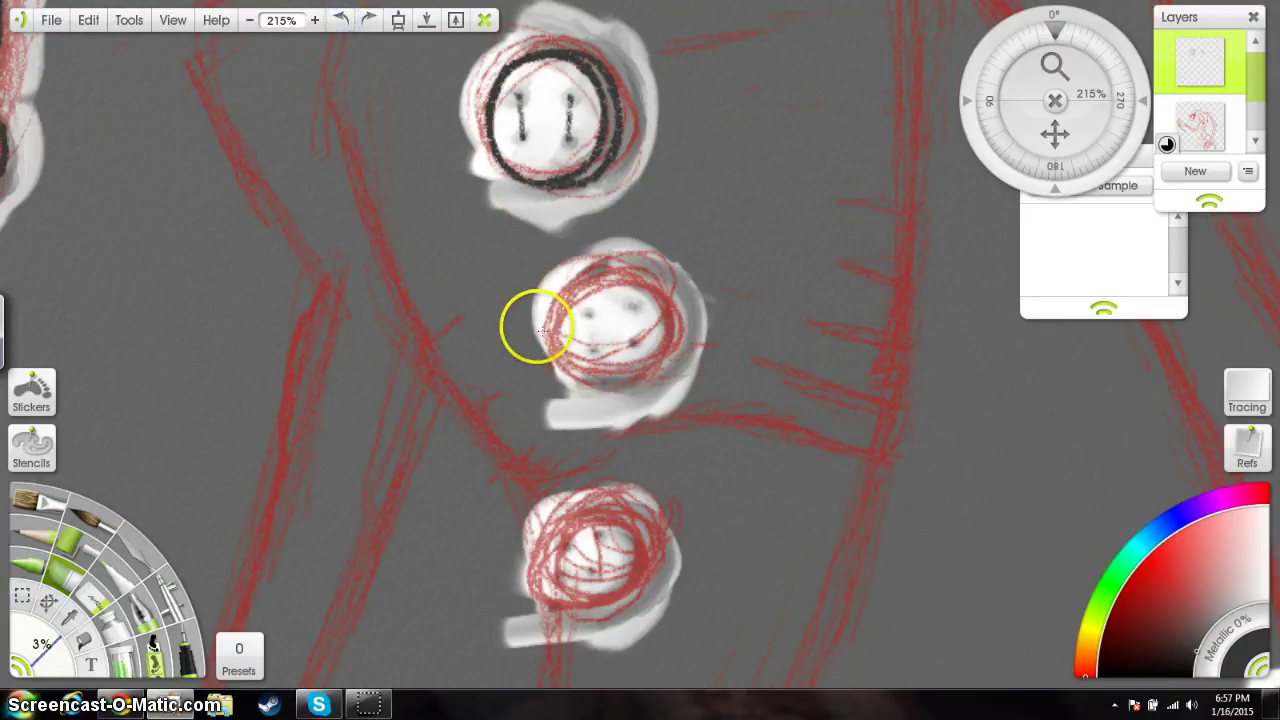
mouse_move(561, 344)
left_mouse_down()
mouse_move(565, 359)
mouse_move(561, 311)
mouse_move(576, 290)
mouse_move(632, 284)
mouse_move(655, 297)
left_mouse_up()
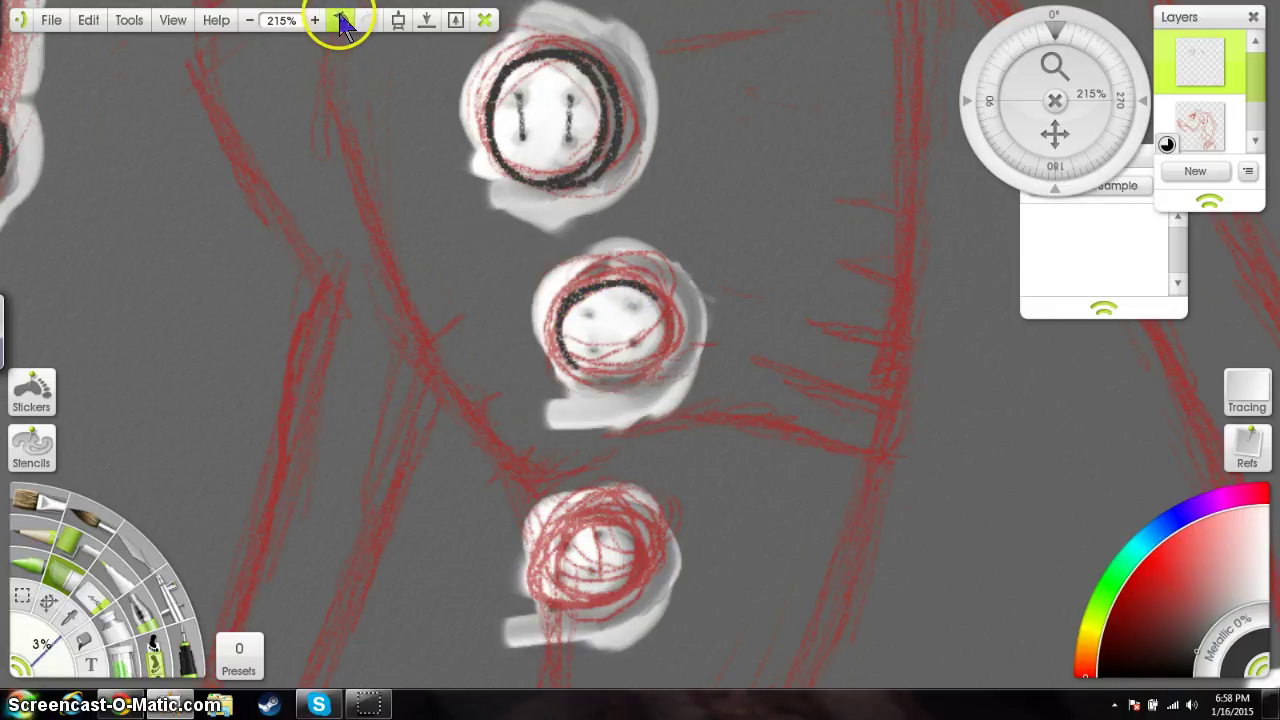
left_click(340, 24)
left_click(342, 26)
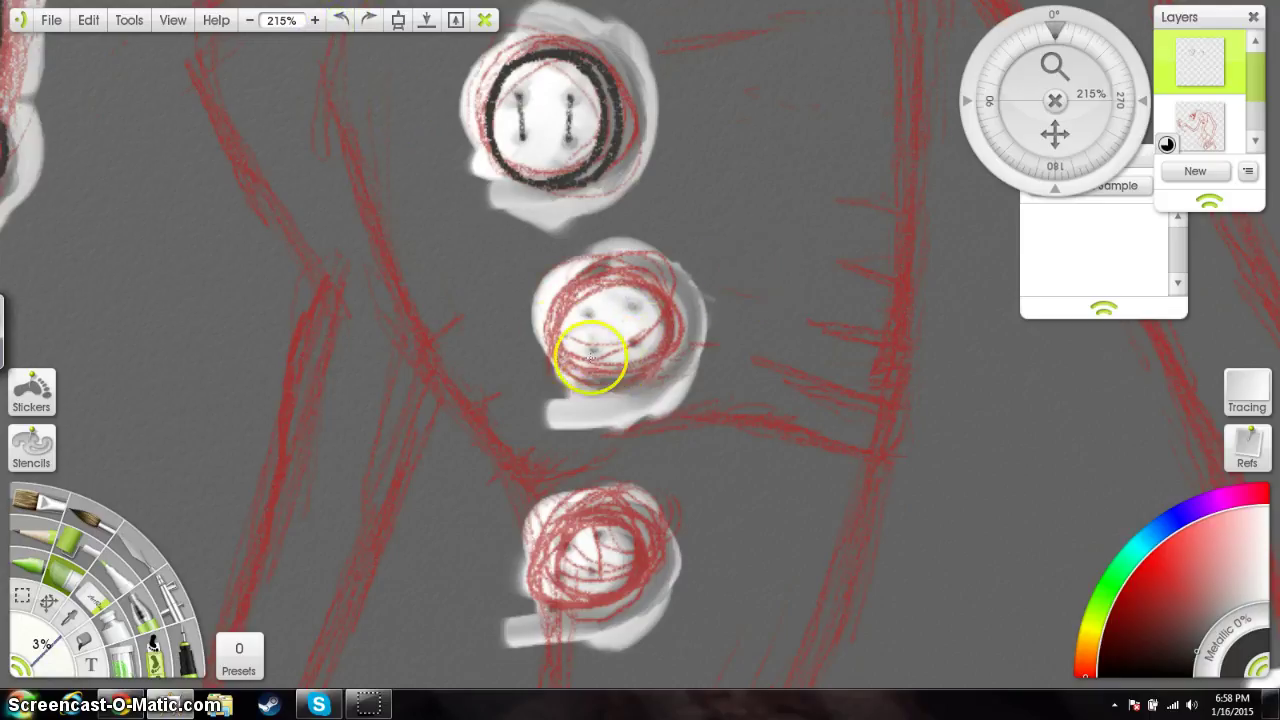
mouse_move(559, 317)
left_mouse_down()
mouse_move(578, 291)
mouse_move(617, 281)
left_mouse_up()
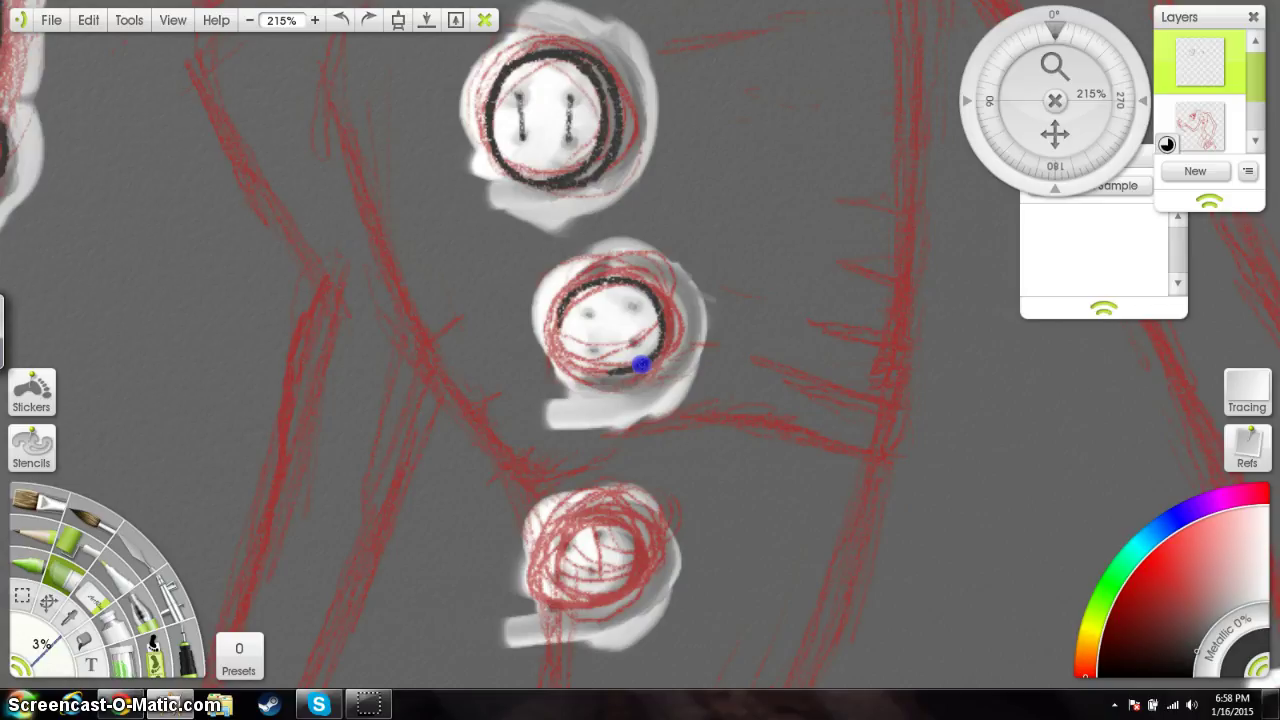
left_click_drag(583, 364, 566, 344)
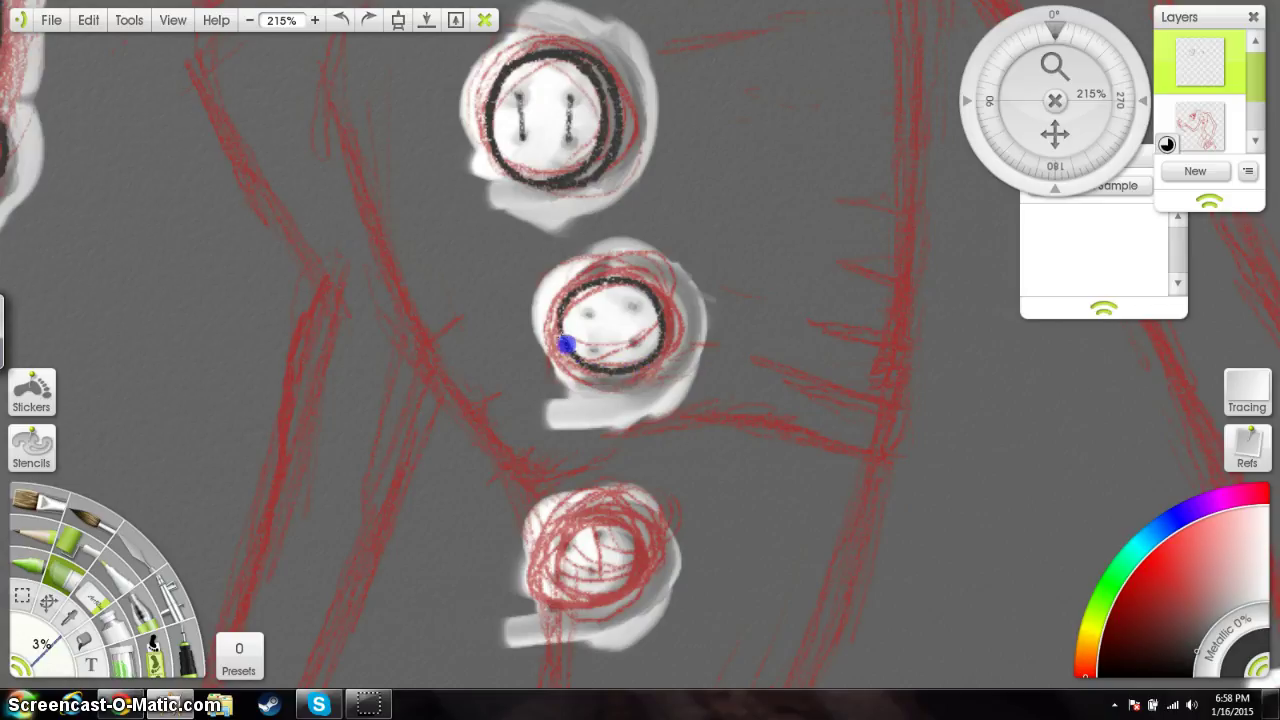
left_click(341, 19)
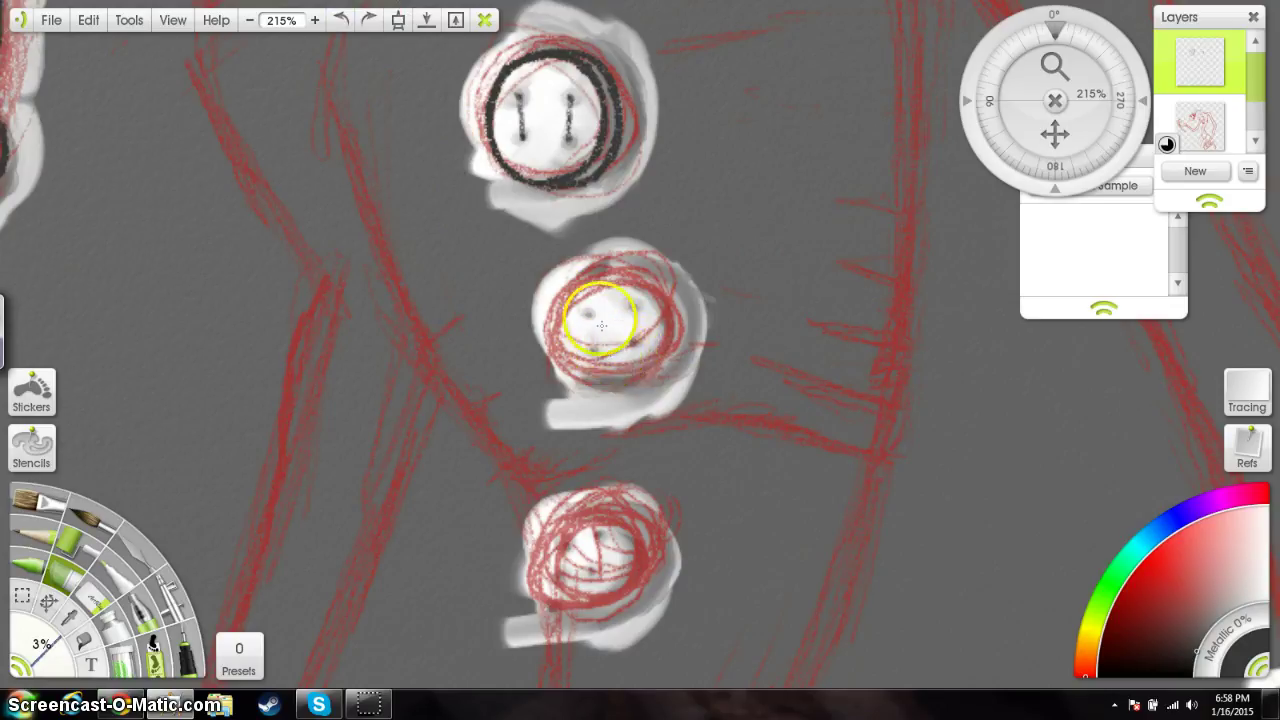
Step: Outline the middle button with a black ring and add a second rim line along its right side for thickness
mouse_move(562, 325)
left_mouse_down()
mouse_move(600, 278)
mouse_move(575, 292)
mouse_move(637, 282)
left_mouse_up()
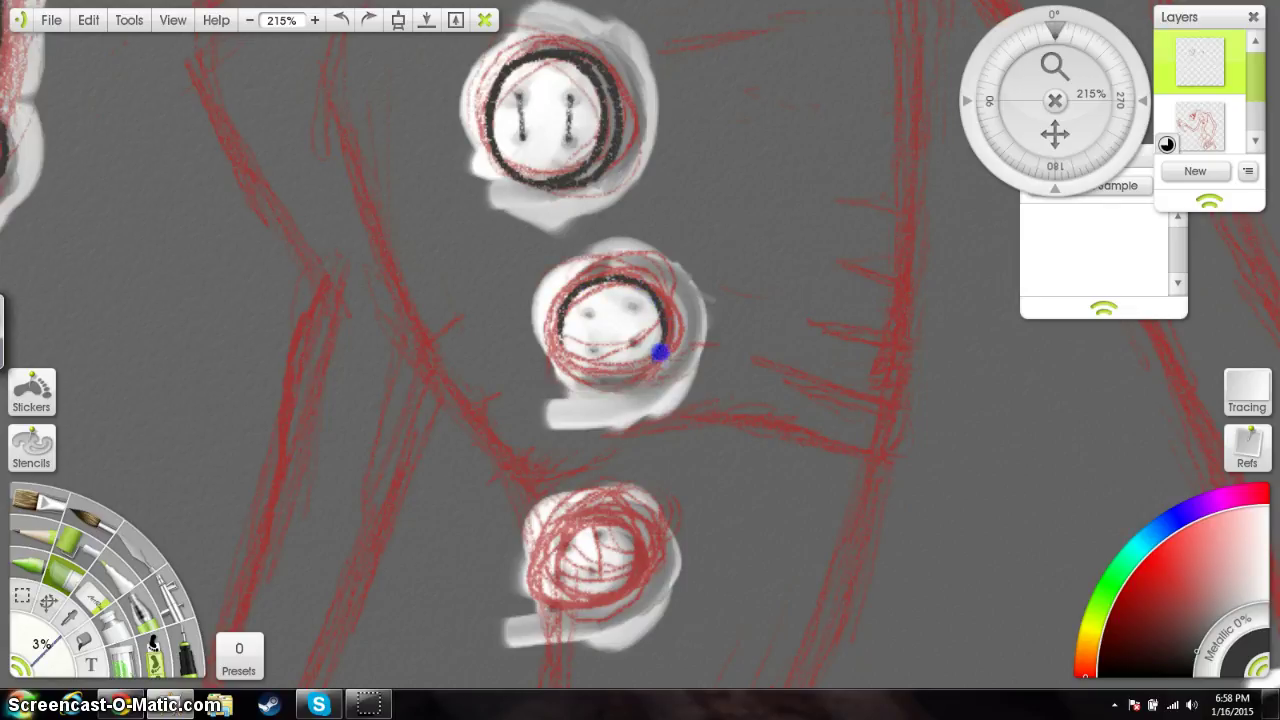
mouse_move(620, 373)
left_mouse_down()
mouse_move(568, 353)
mouse_move(584, 366)
mouse_move(563, 339)
left_mouse_up()
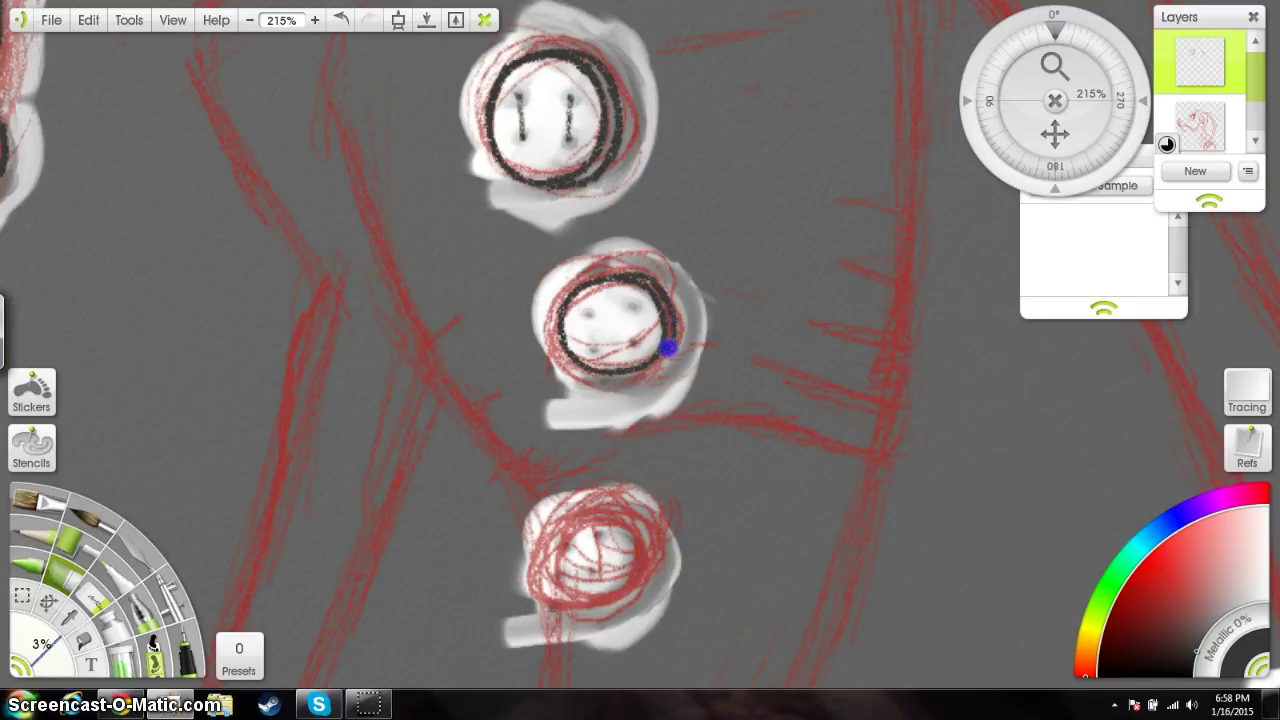
left_click(341, 20)
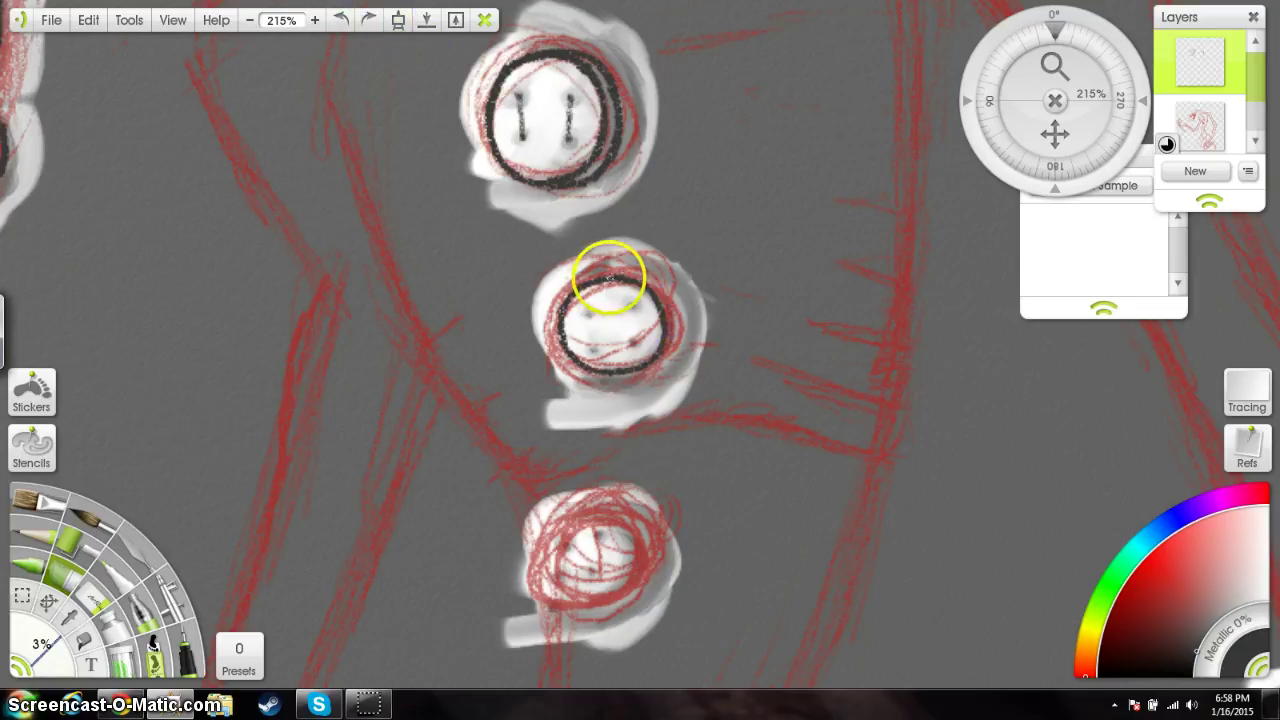
left_click_drag(627, 279, 615, 274)
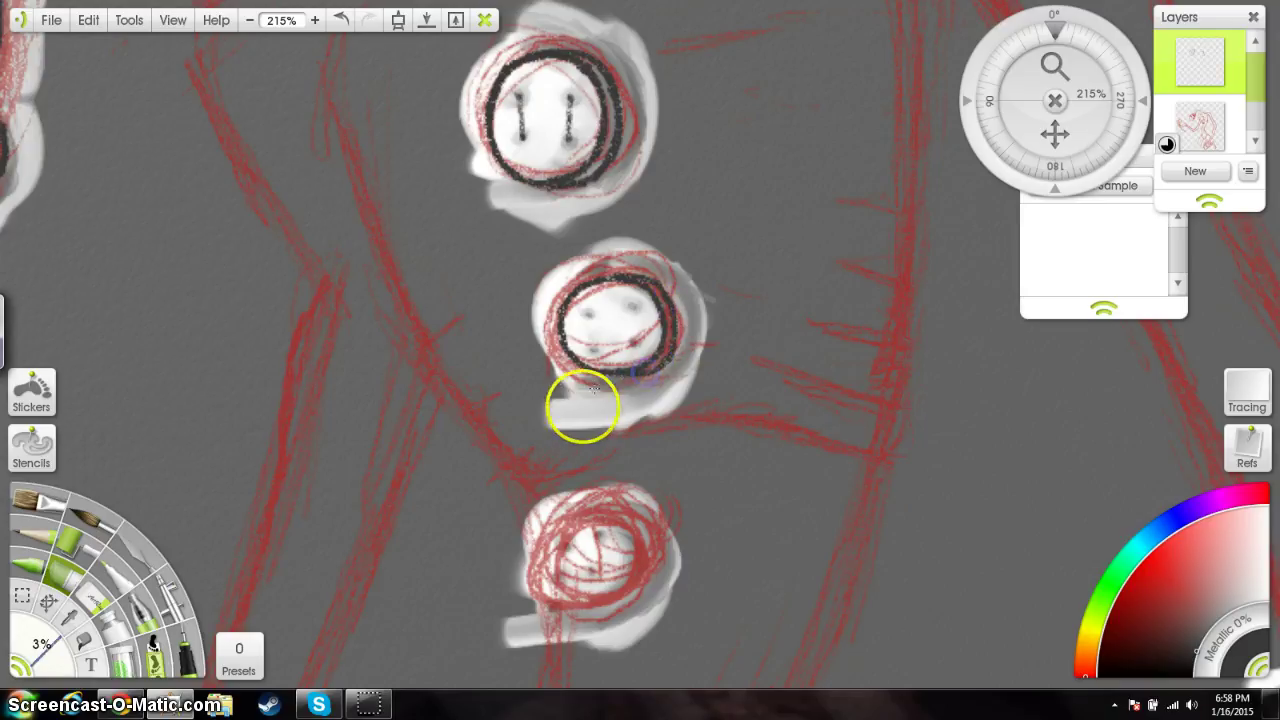
left_click(341, 20)
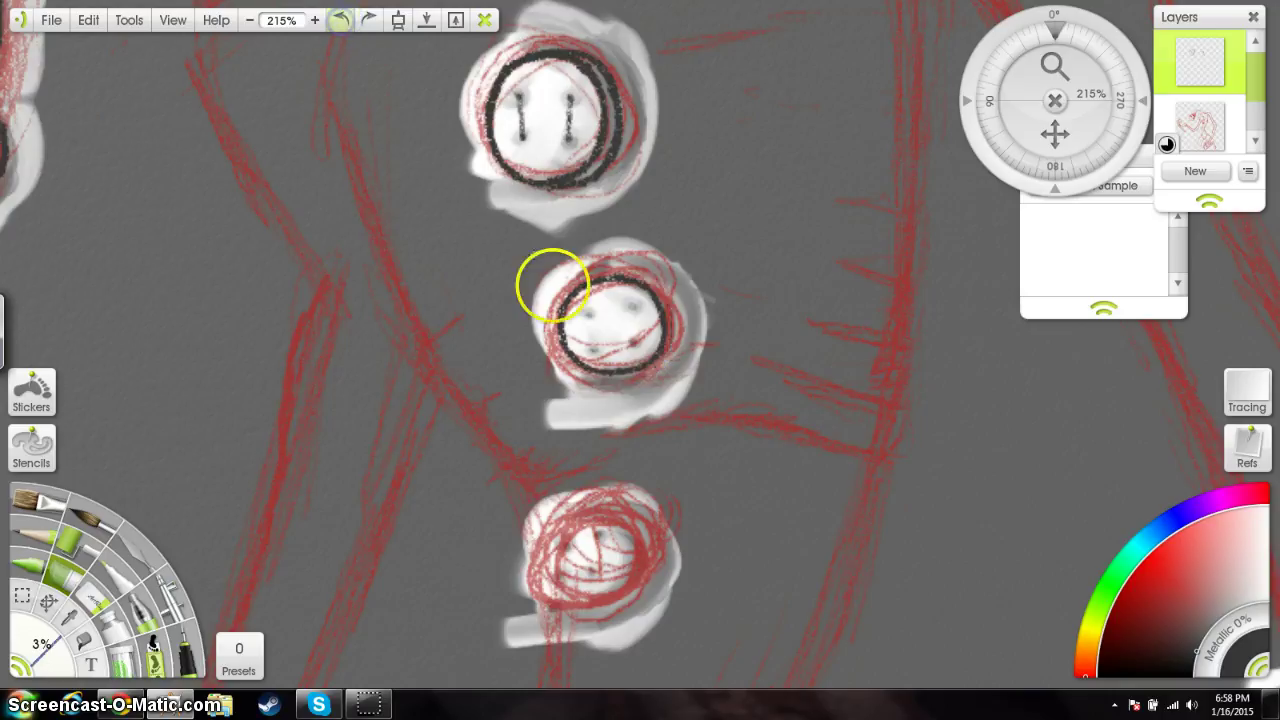
left_click_drag(617, 373, 622, 370)
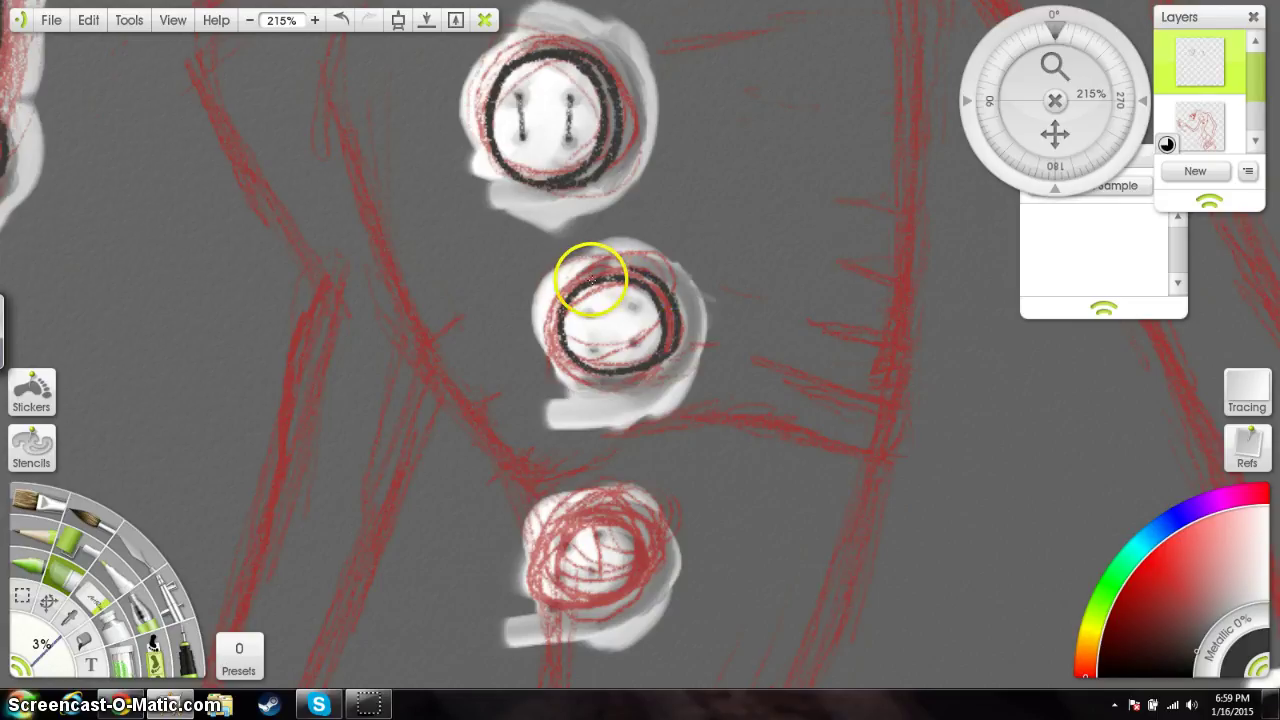
left_click_drag(608, 279, 648, 277)
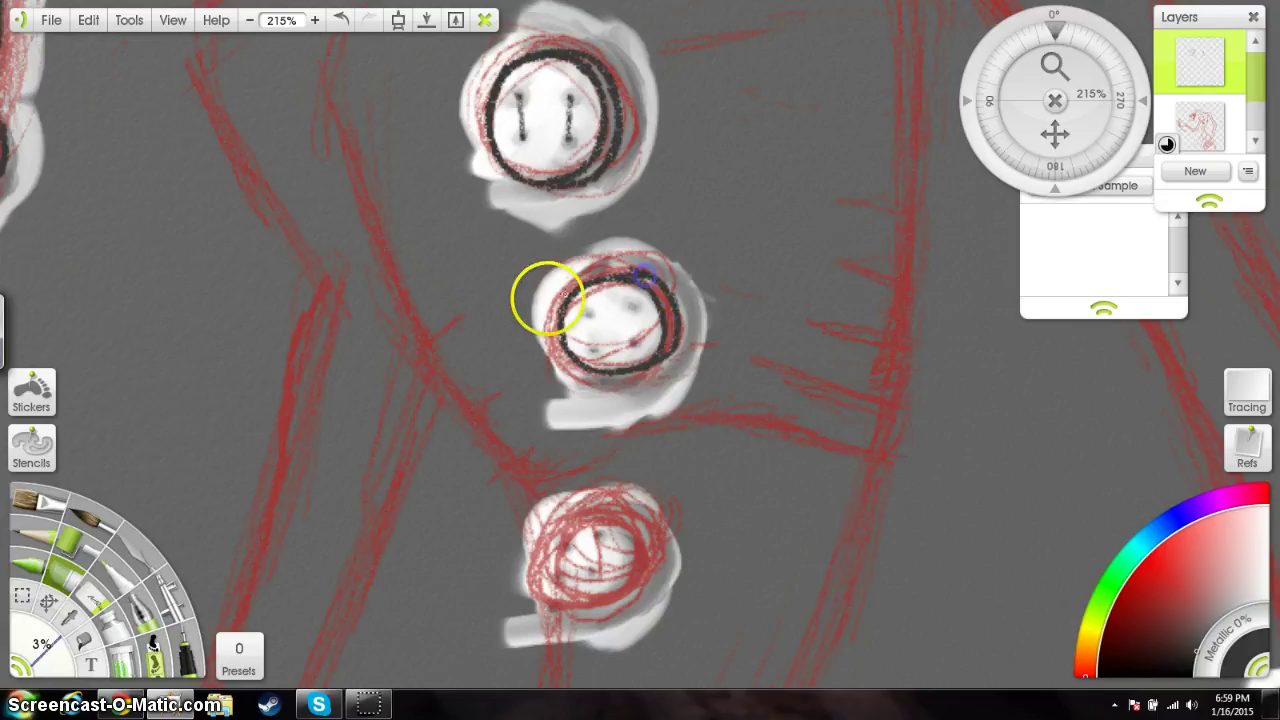
Step: Erase stray black marks above the middle button's rim with the Eraser at 19% size
left_click(92, 596)
mouse_move(48, 662)
left_mouse_down()
mouse_move(58, 681)
mouse_move(43, 647)
mouse_move(56, 665)
left_mouse_up()
mouse_move(609, 256)
left_mouse_down()
mouse_move(646, 261)
mouse_move(618, 266)
left_mouse_up()
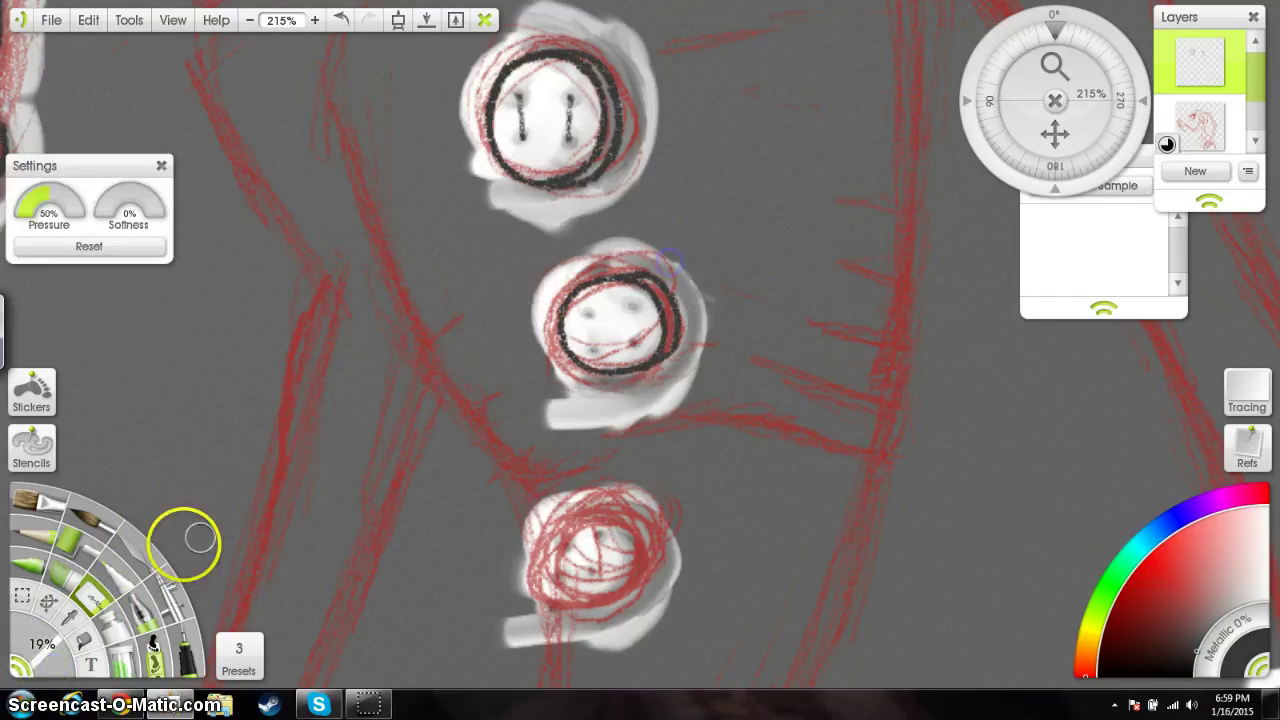
Step: Draw two crossed black thread lines joining the four holes of the middle button, using the 3% drawing tool
left_click(62, 585)
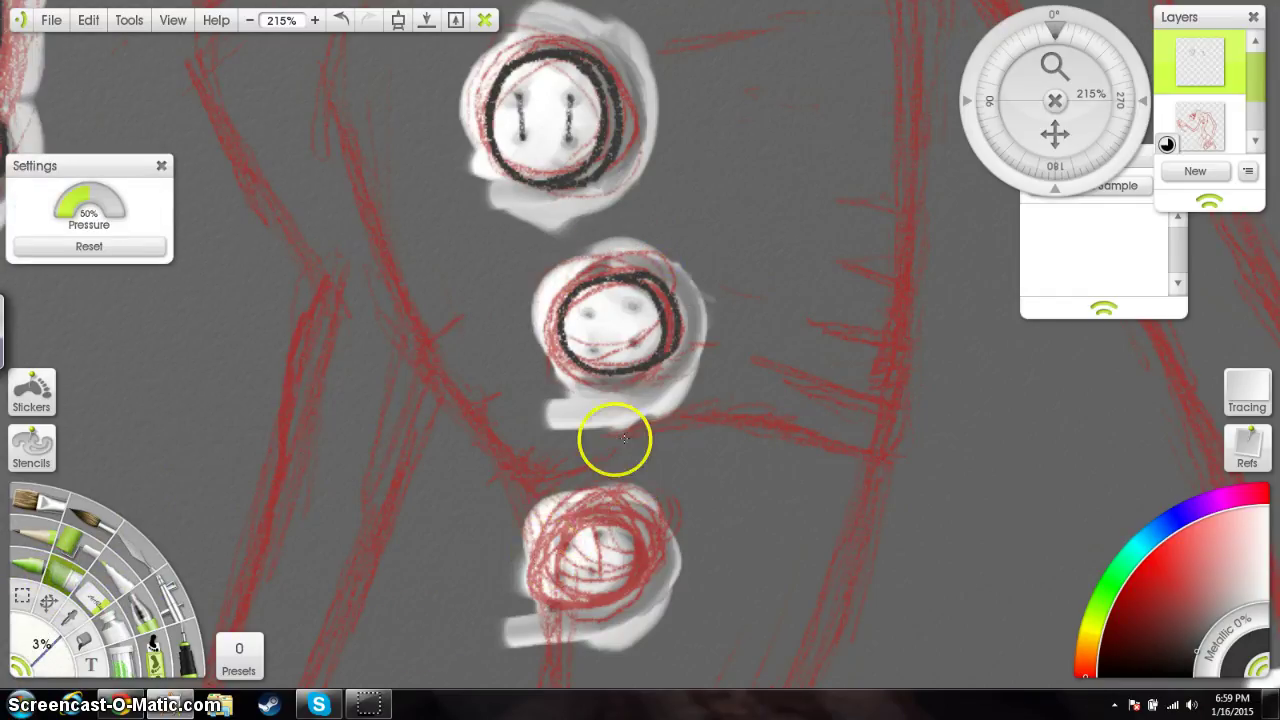
mouse_move(538, 323)
left_mouse_down()
mouse_move(634, 298)
mouse_move(614, 300)
mouse_move(594, 346)
left_mouse_up()
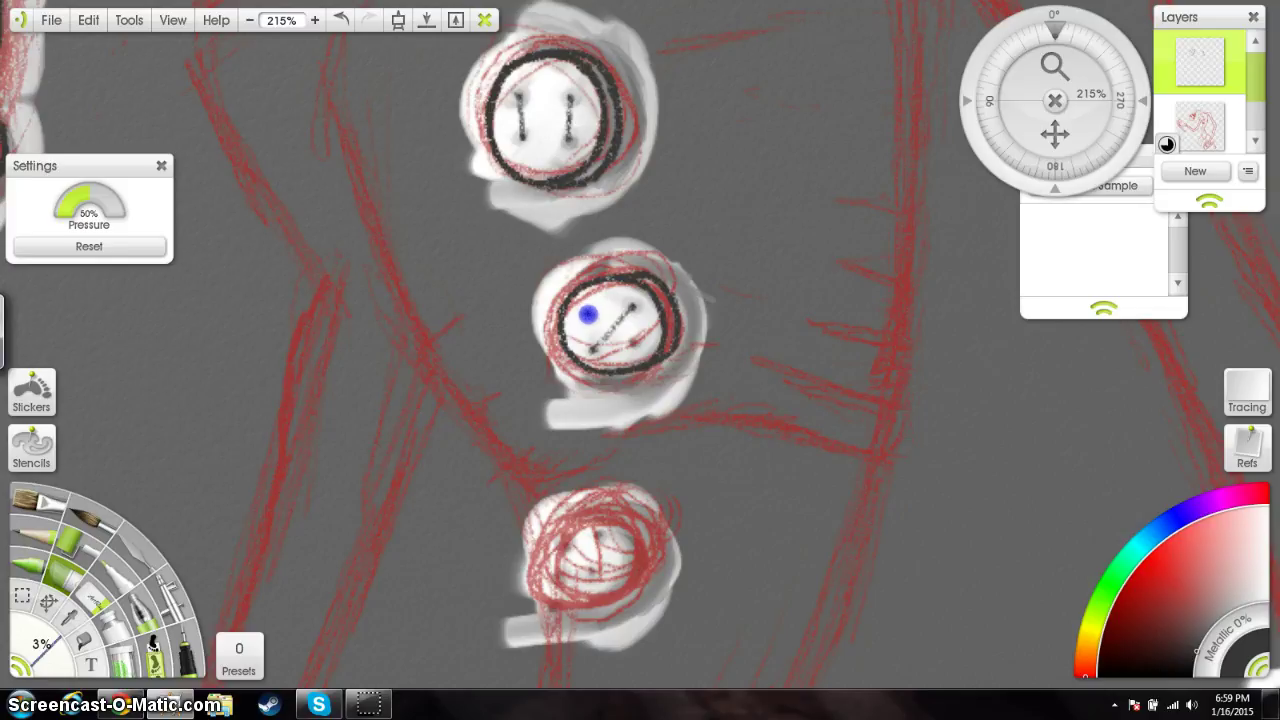
left_click_drag(588, 315, 632, 344)
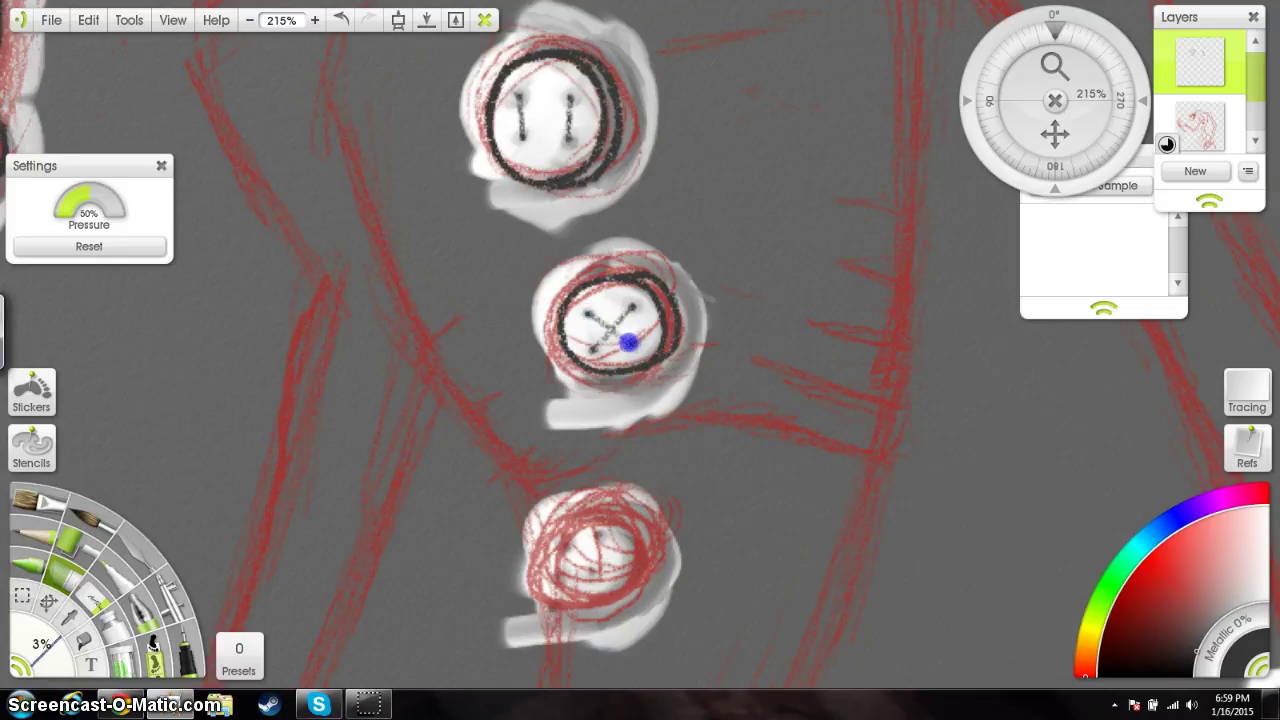
Step: Outline the lowest button with a black ring and add a second rim line along its right side
mouse_move(597, 528)
left_mouse_down()
mouse_move(568, 325)
mouse_move(621, 269)
mouse_move(548, 371)
mouse_move(529, 374)
mouse_move(521, 333)
left_mouse_up()
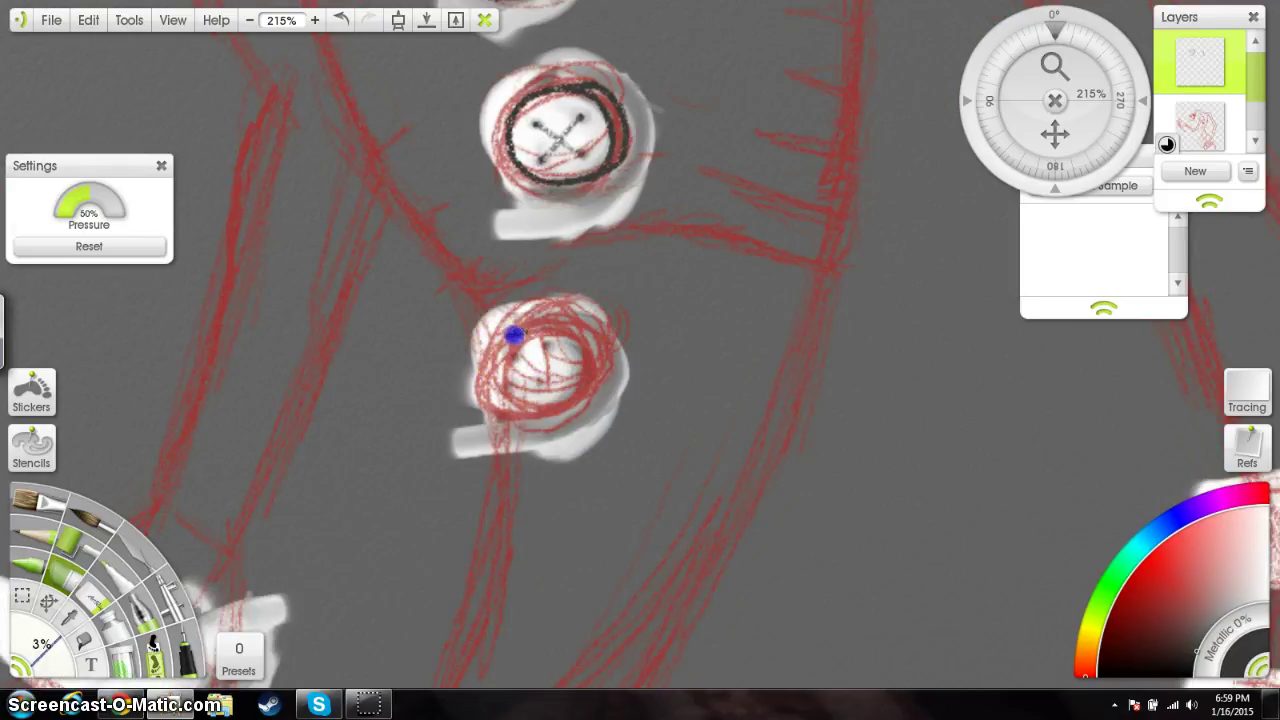
left_click_drag(494, 348, 491, 397)
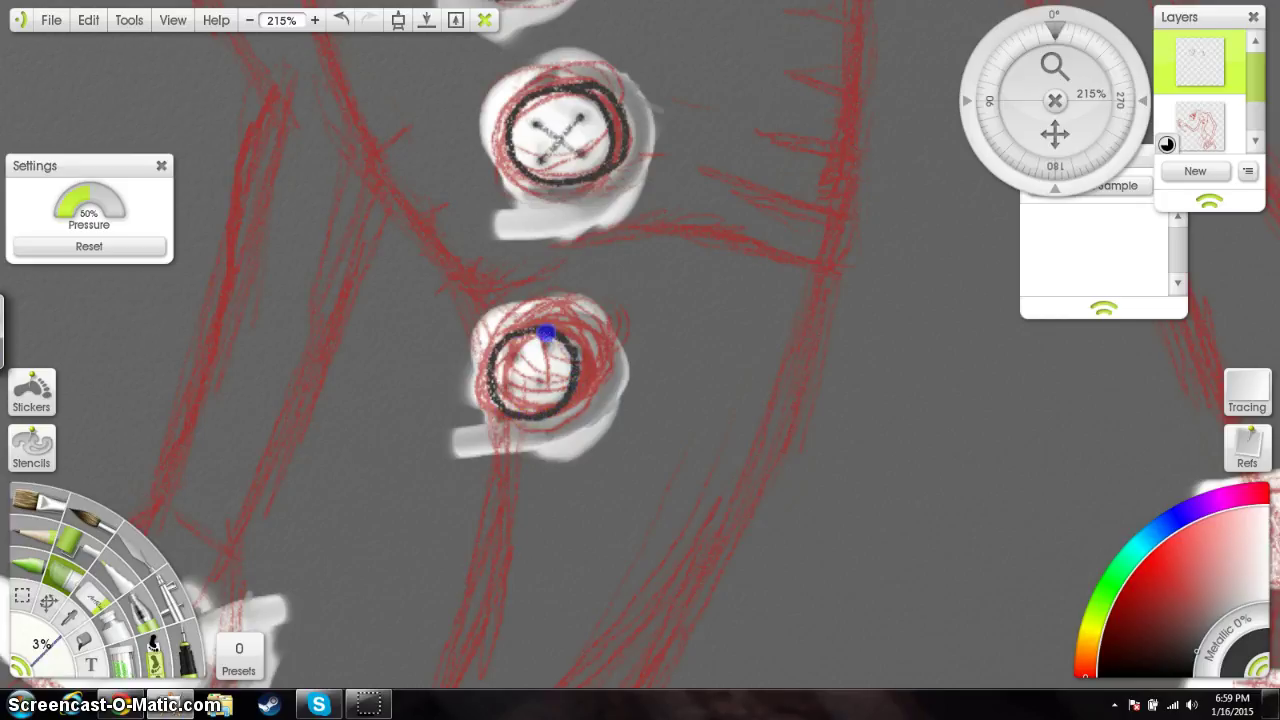
left_click_drag(551, 328, 542, 325)
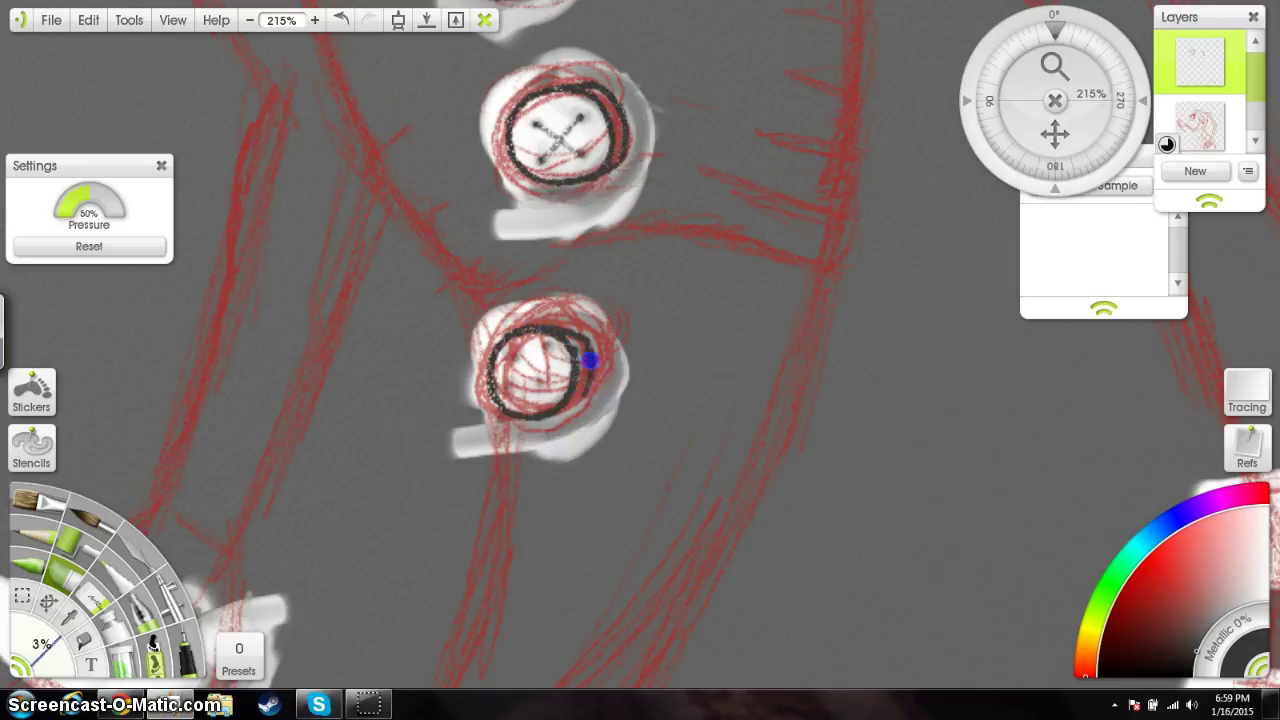
left_click_drag(576, 407, 556, 417)
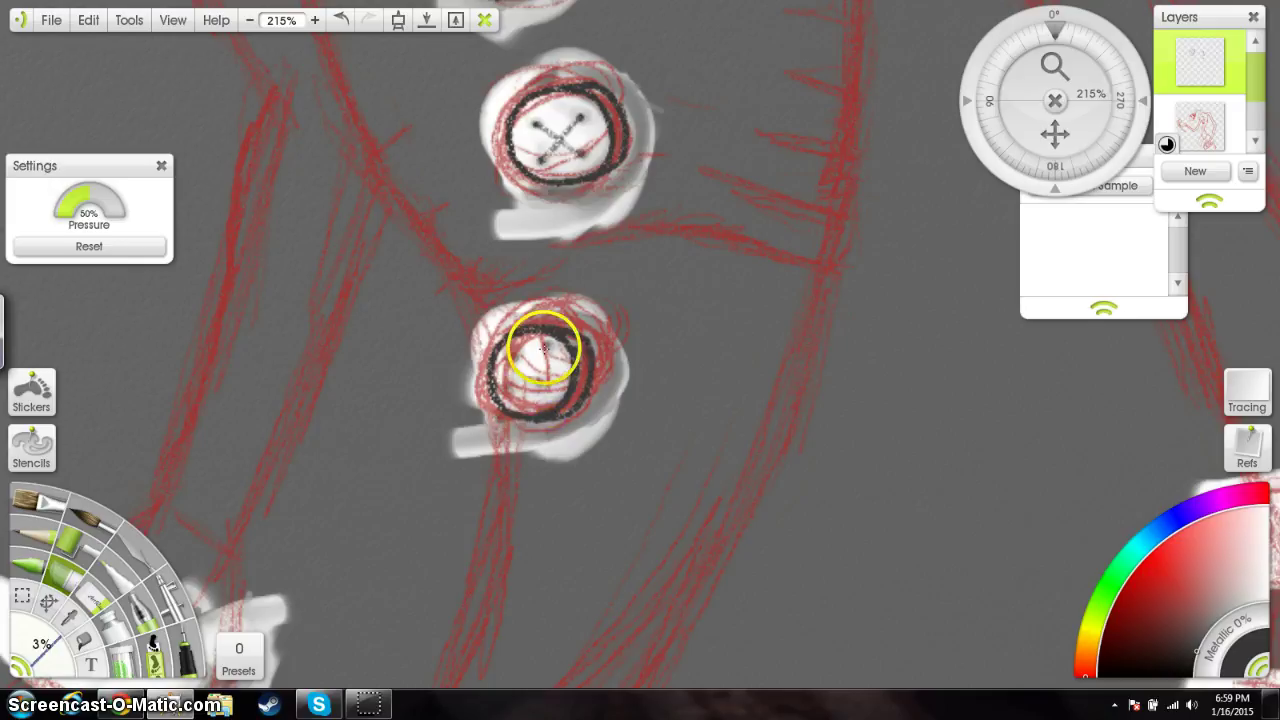
Step: Draw two short vertical black thread lines joining the holes of the lowest button
left_click_drag(546, 348, 513, 363)
left_click(504, 383)
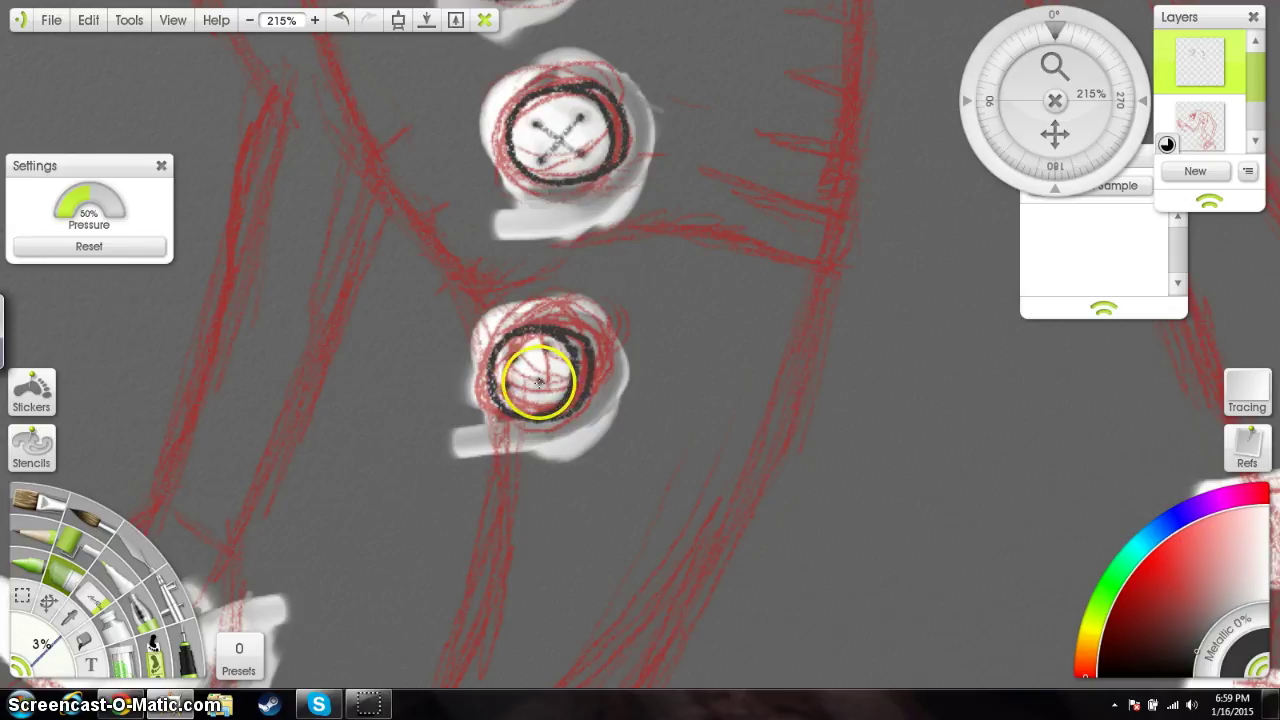
mouse_move(538, 382)
left_mouse_down()
mouse_move(523, 363)
mouse_move(545, 347)
left_mouse_up()
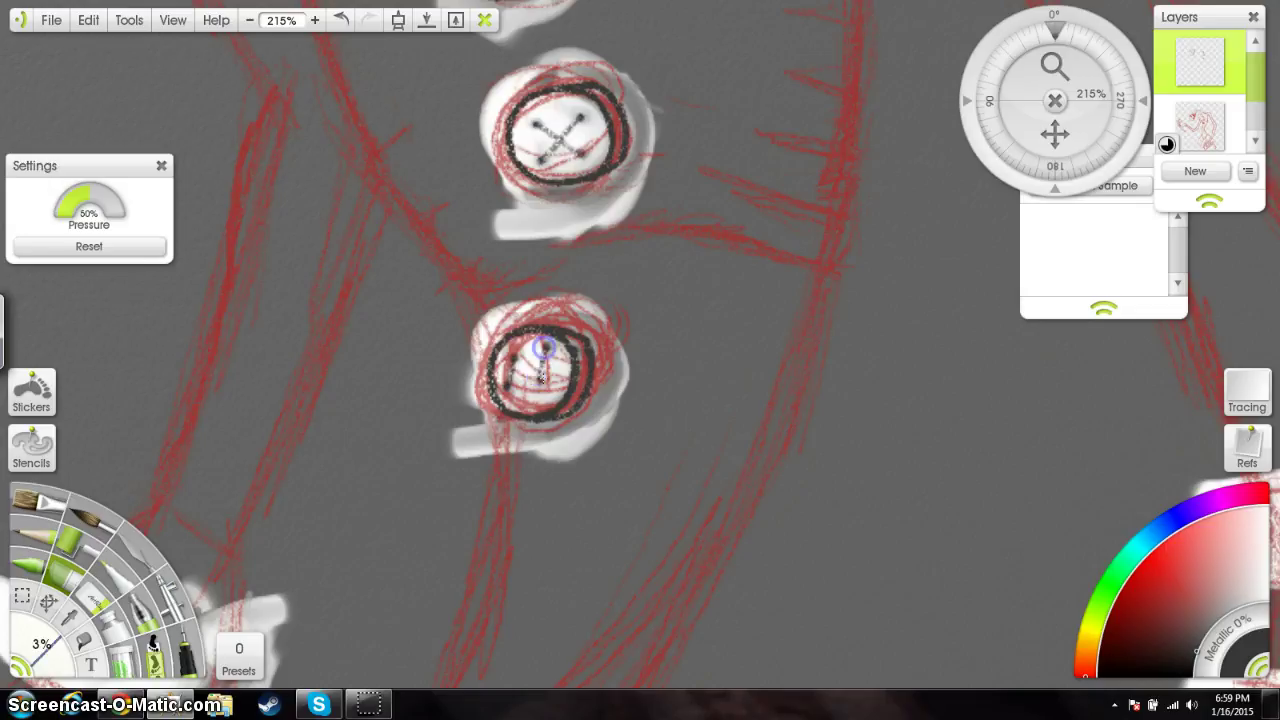
Step: Bring the white-shaded bend of the arm beside the buttons into close view at 290% zoom
left_click_drag(517, 196, 571, 408)
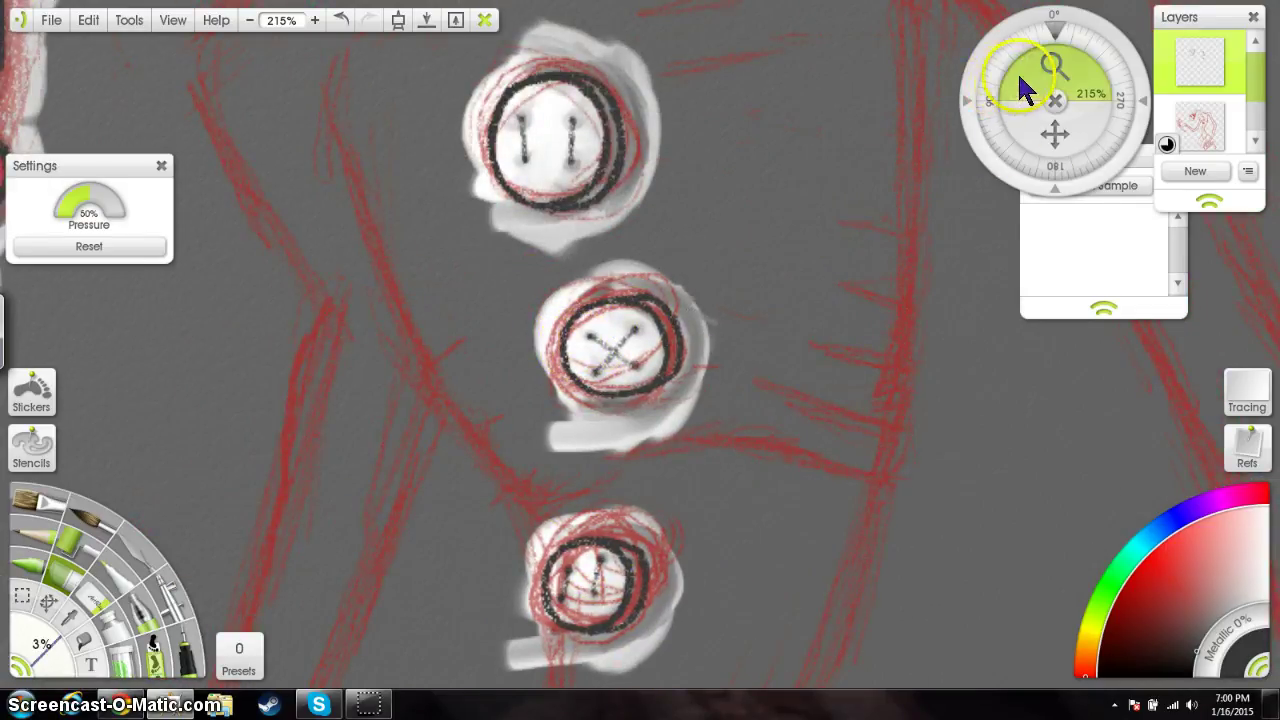
left_click_drag(1020, 77, 1031, 67)
left_click_drag(497, 460, 783, 309)
left_click_drag(572, 456, 682, 234)
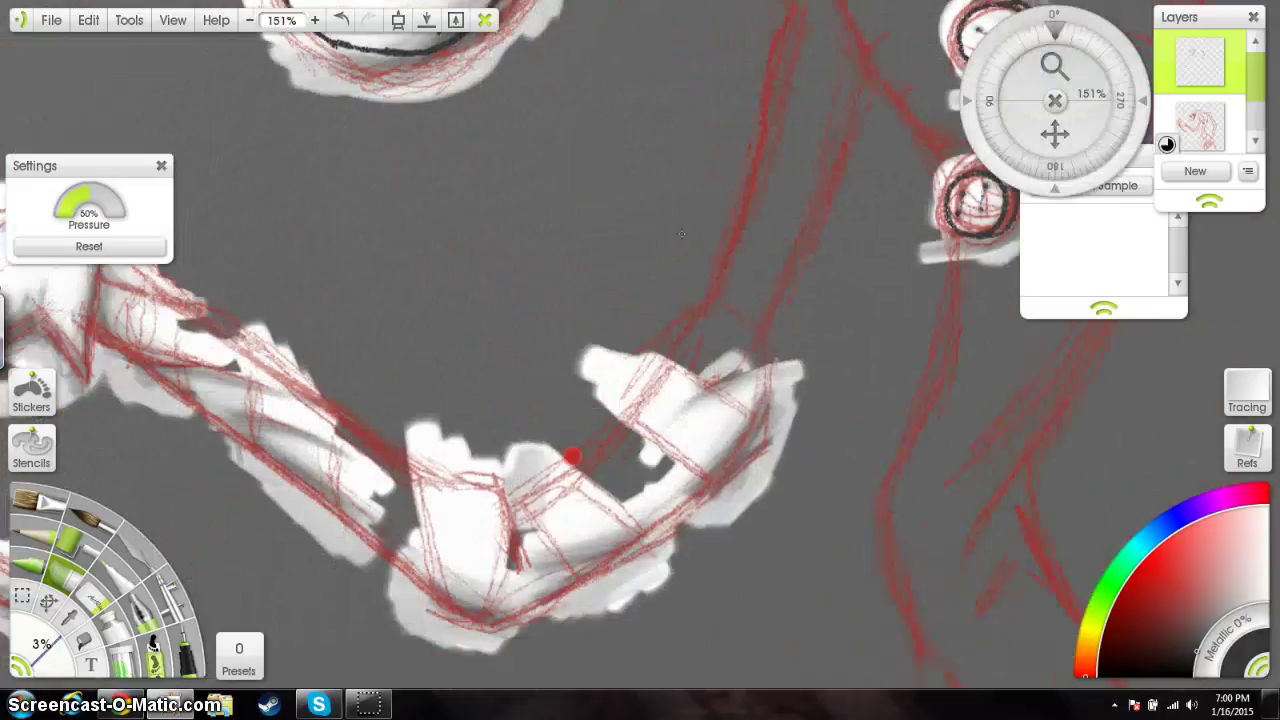
left_click_drag(630, 465, 700, 386)
left_click_drag(1027, 70, 1040, 77)
left_click_drag(880, 376, 671, 364)
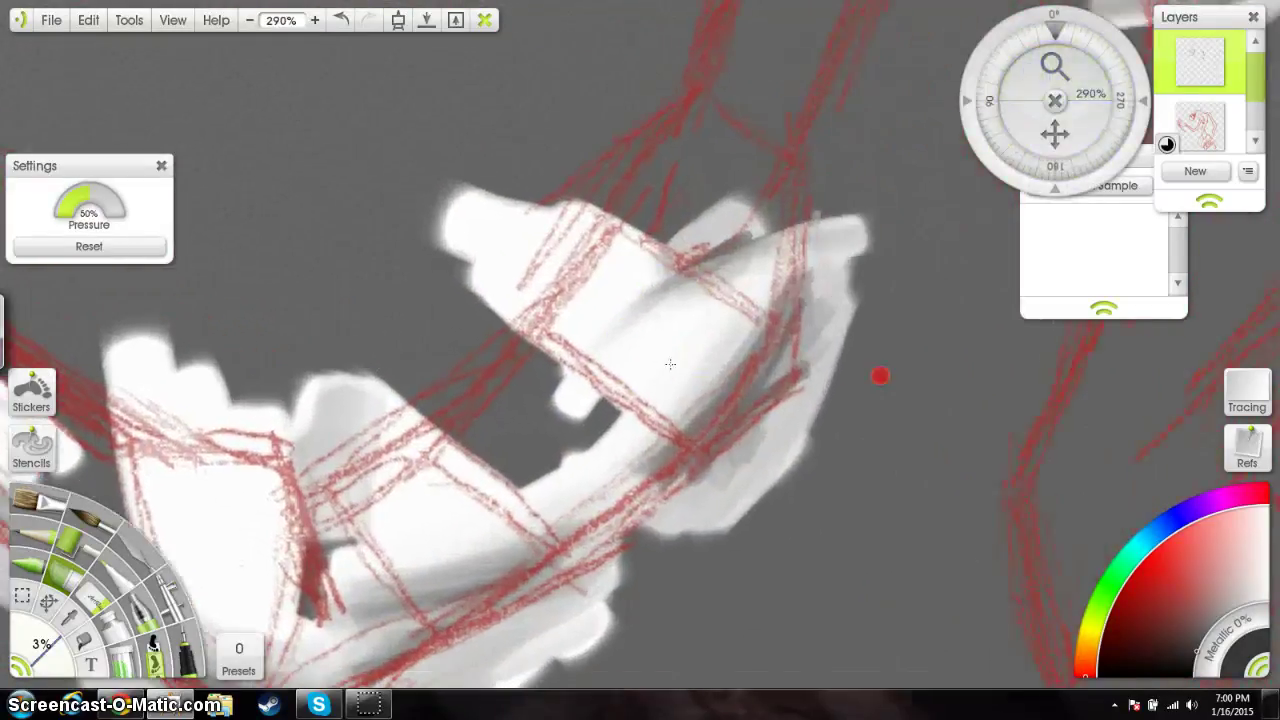
mouse_move(704, 262)
left_mouse_down()
mouse_move(700, 214)
mouse_move(685, 245)
mouse_move(622, 232)
mouse_move(599, 292)
mouse_move(715, 191)
mouse_move(589, 270)
mouse_move(609, 231)
left_mouse_up()
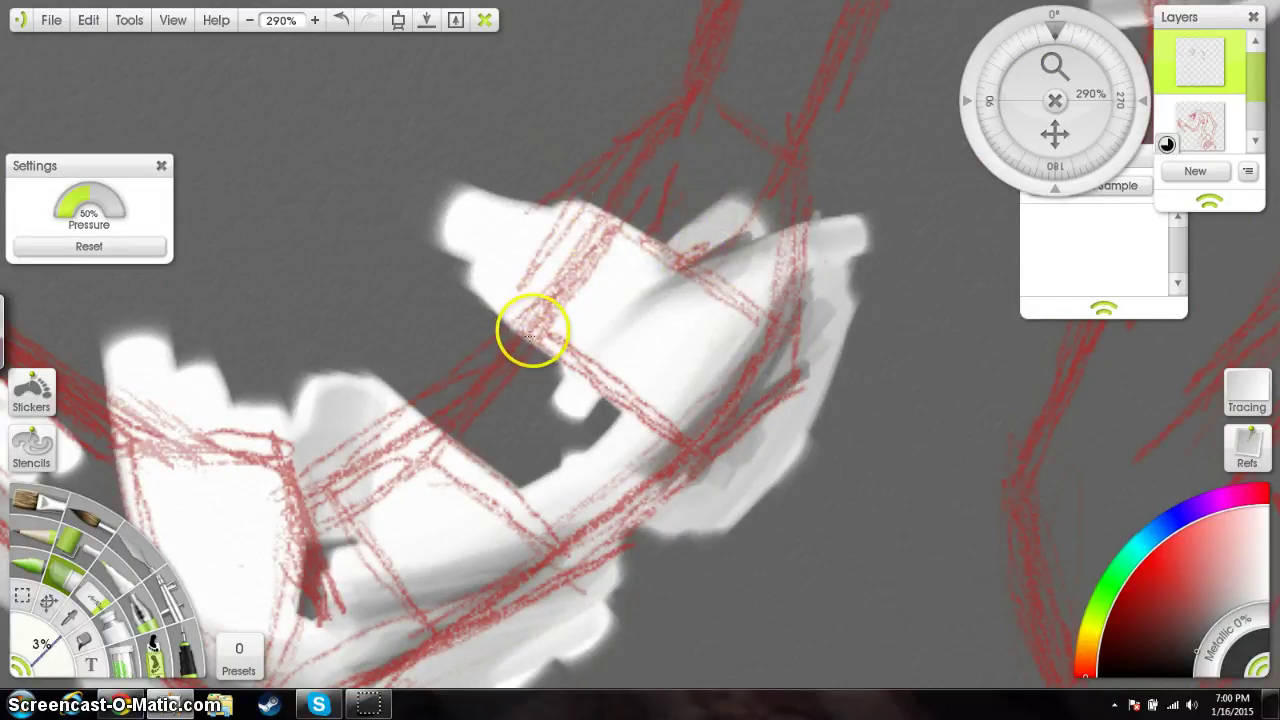
mouse_move(531, 333)
left_mouse_down()
mouse_move(520, 346)
mouse_move(610, 217)
mouse_move(580, 257)
left_mouse_up()
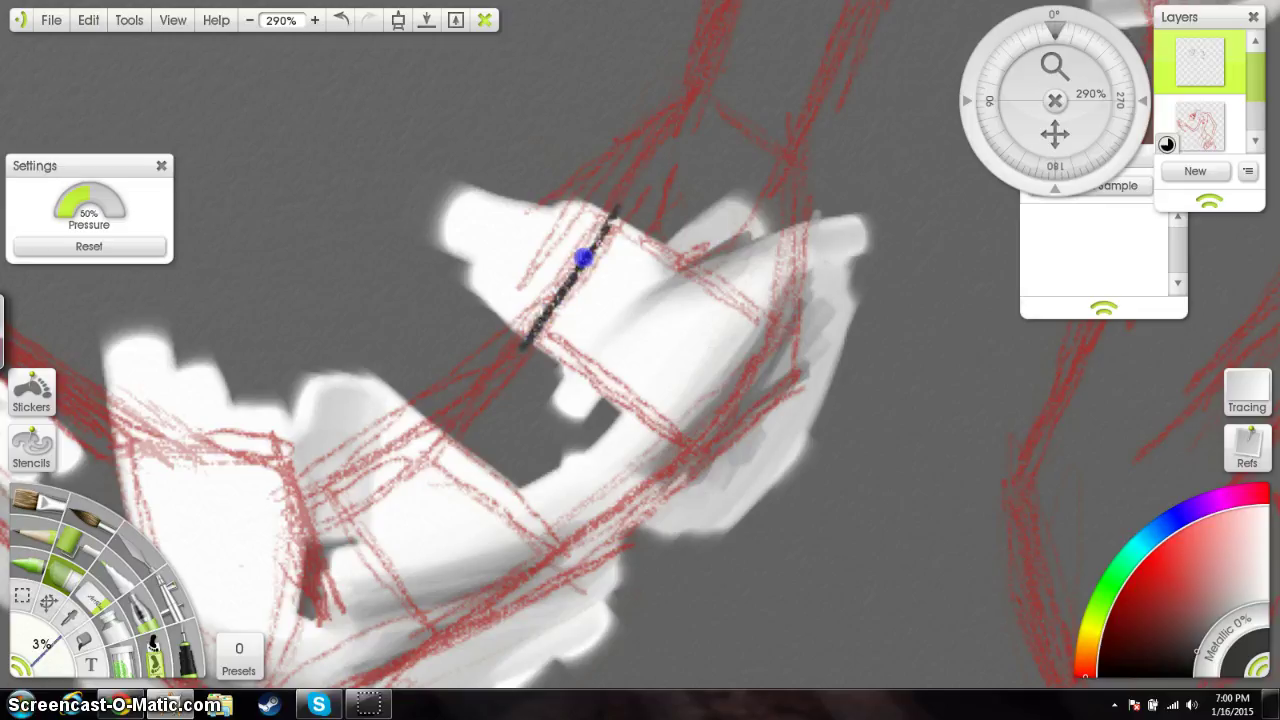
left_click(336, 22)
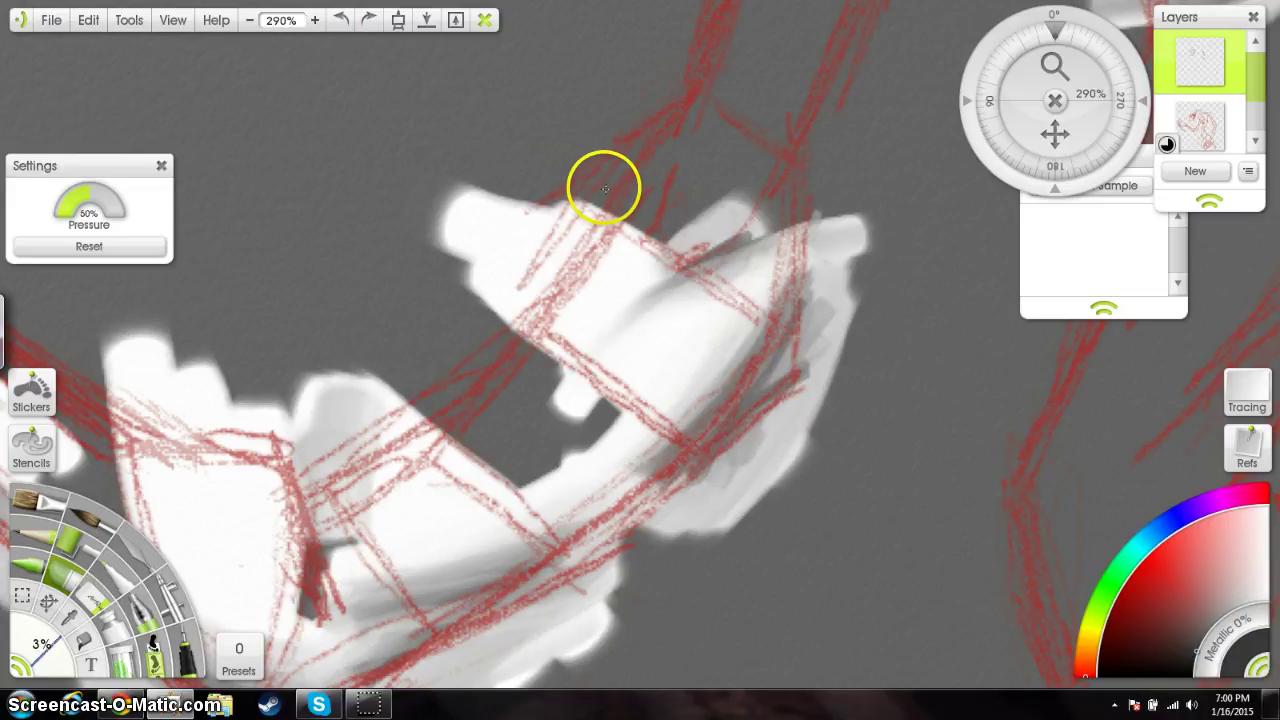
Step: Ink the arm's outer curved edge in black along the red sketch and add a branching line forming a pointed elbow
left_click(794, 180)
left_click_drag(794, 181, 794, 247)
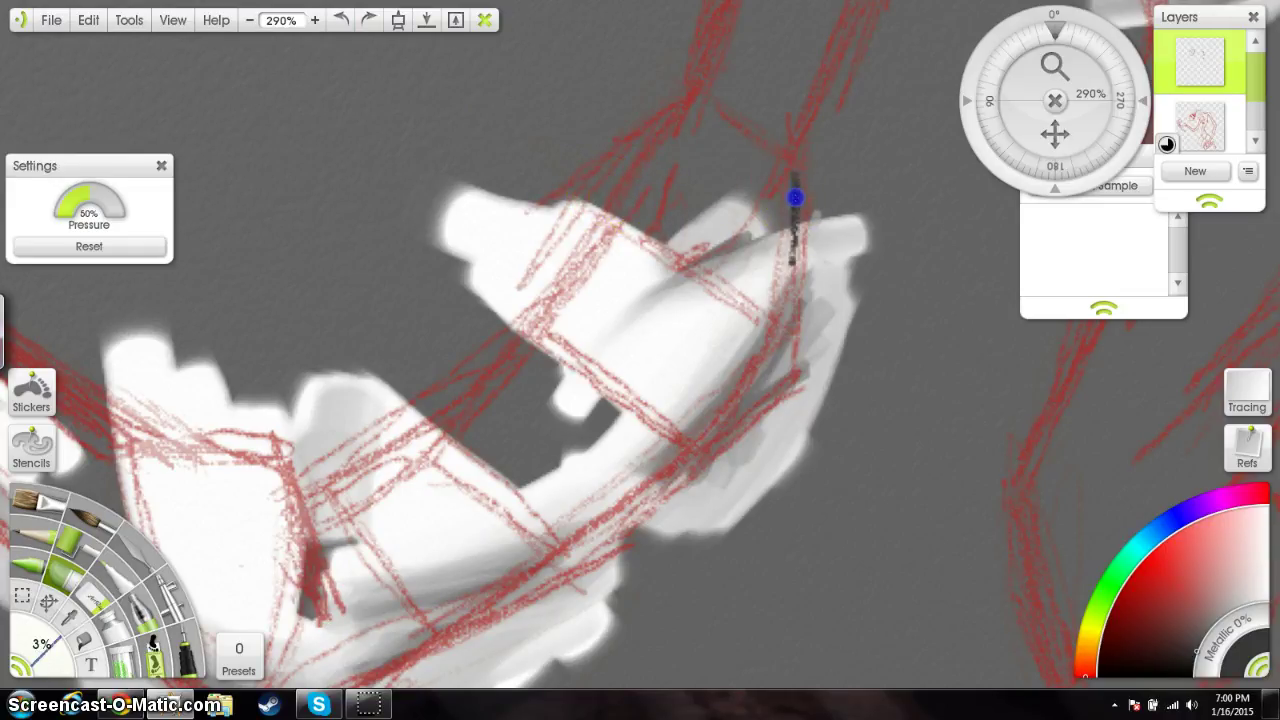
mouse_move(794, 197)
left_mouse_down()
mouse_move(795, 280)
mouse_move(792, 291)
mouse_move(795, 245)
mouse_move(777, 337)
mouse_move(791, 290)
mouse_move(732, 399)
mouse_move(760, 363)
left_mouse_up()
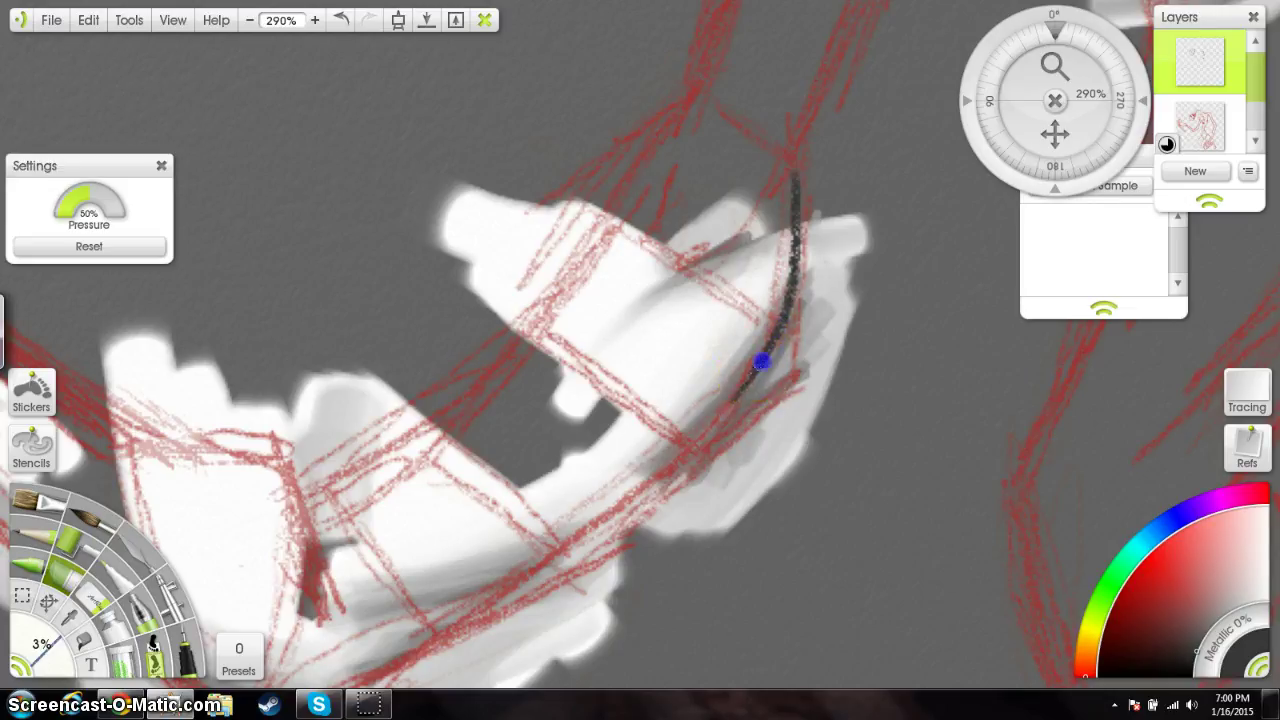
left_click_drag(716, 425, 617, 519)
mouse_move(805, 342)
left_mouse_down()
mouse_move(817, 334)
mouse_move(794, 289)
mouse_move(791, 315)
left_mouse_up()
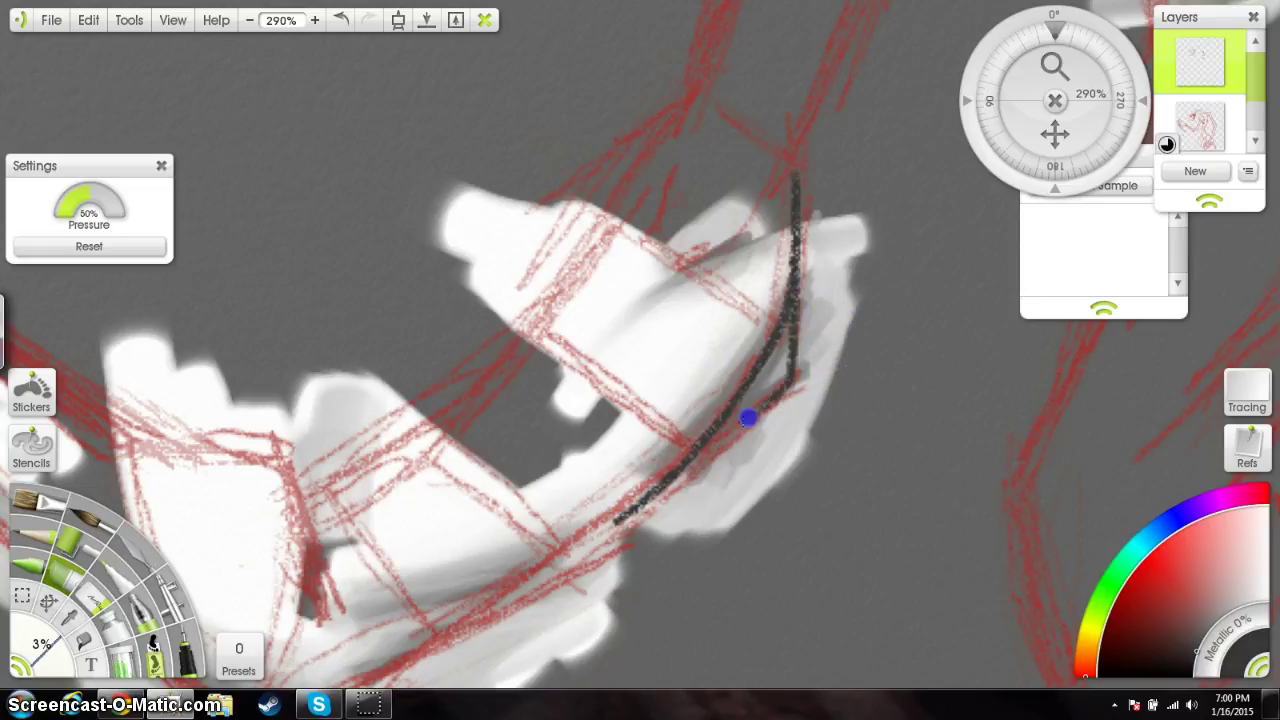
mouse_move(701, 449)
left_mouse_down()
mouse_move(746, 303)
mouse_move(886, 169)
mouse_move(777, 254)
mouse_move(770, 240)
left_mouse_up()
left_click_drag(646, 497, 774, 393)
Step: Draw short black crease lines over the red sketch on the inner side of the arm's bend
left_click_drag(819, 228, 748, 415)
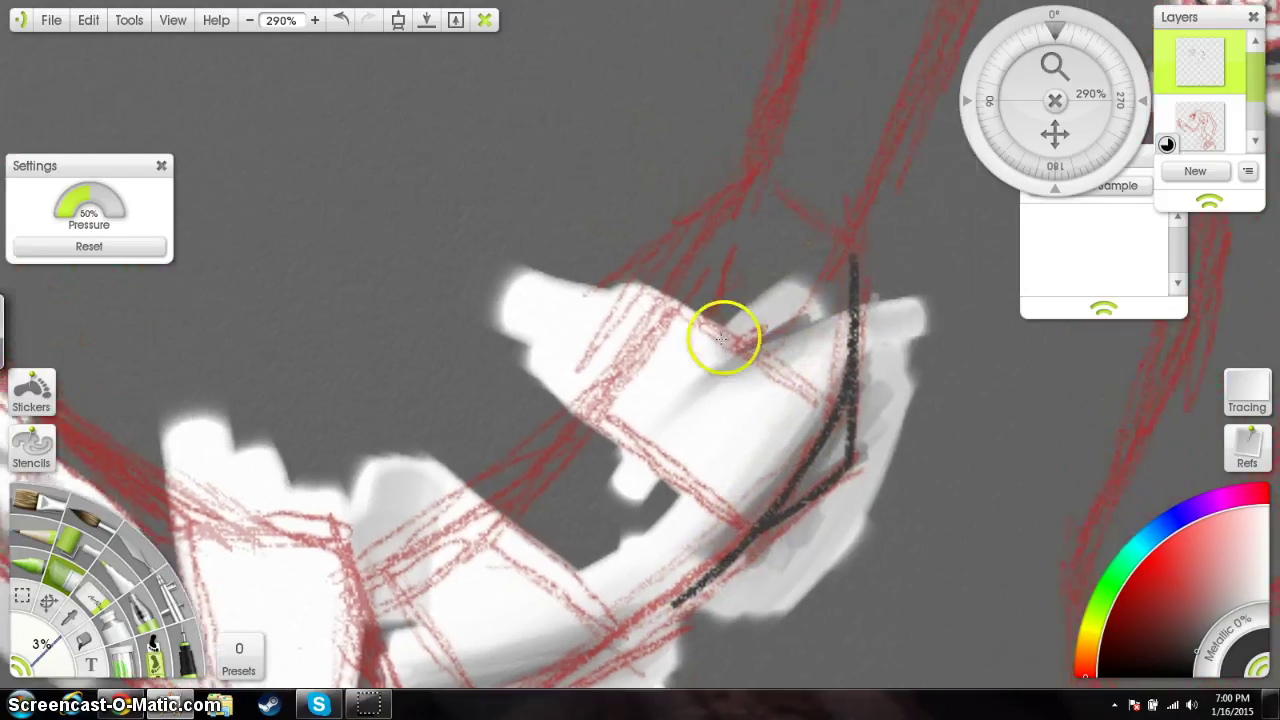
right_click(727, 356)
mouse_move(727, 356)
left_mouse_down()
mouse_move(822, 300)
mouse_move(789, 323)
mouse_move(816, 305)
mouse_move(808, 281)
mouse_move(713, 309)
left_mouse_up()
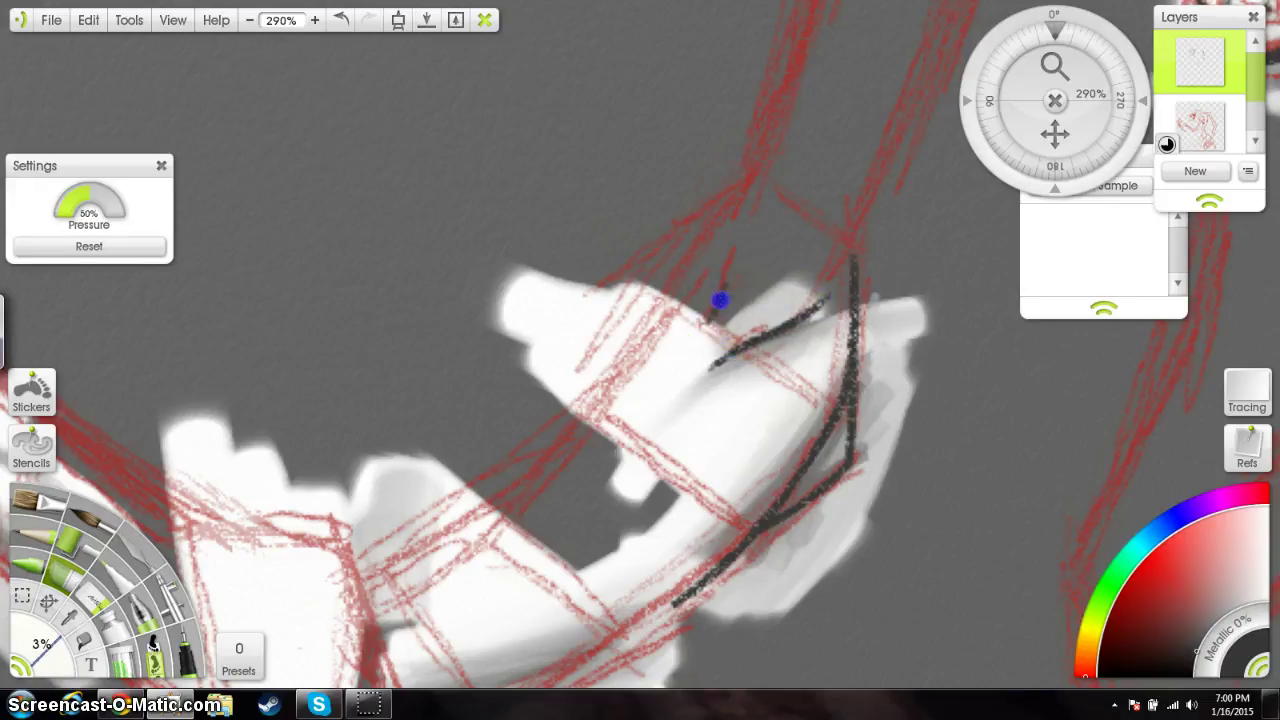
Step: Finish the short crease above the white-shaded bend and ink the arm's long outer edge in black up to the diagonal sketch line
left_click_drag(812, 265, 607, 438)
left_click_drag(714, 329, 685, 349)
right_click(596, 470)
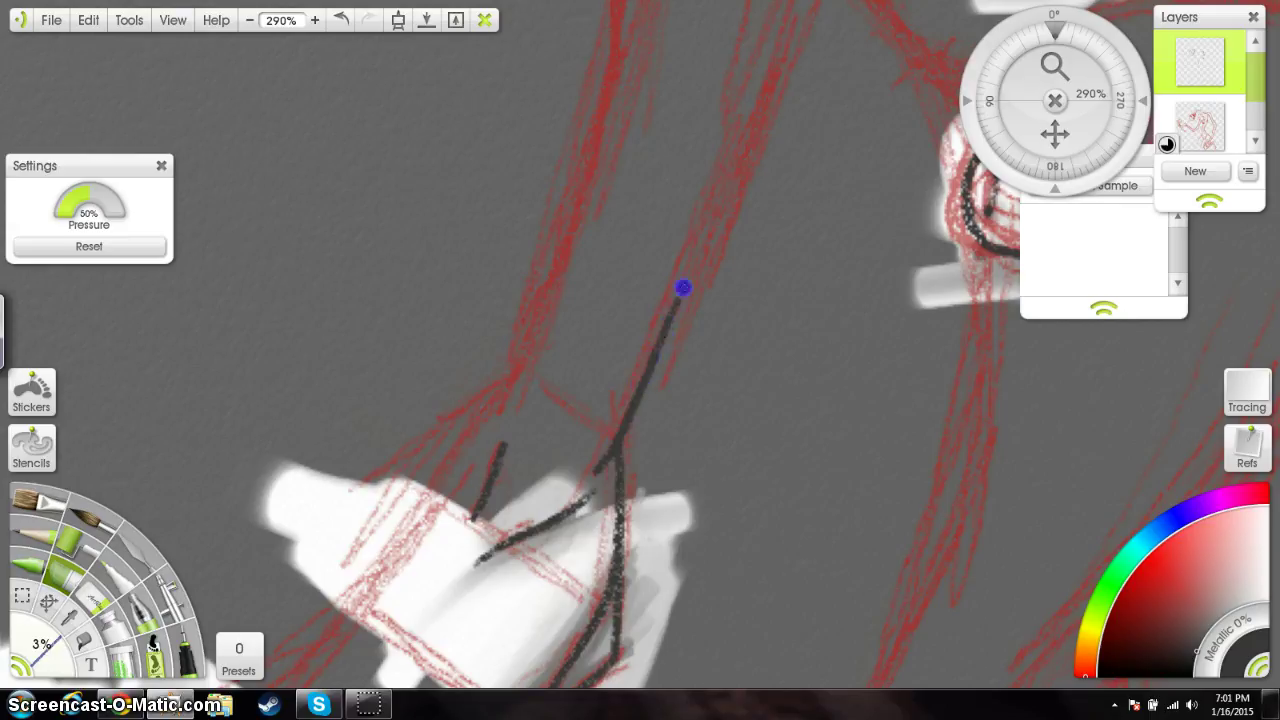
mouse_move(683, 288)
left_mouse_down()
mouse_move(664, 336)
mouse_move(720, 516)
left_mouse_up()
left_click_drag(697, 432, 702, 422)
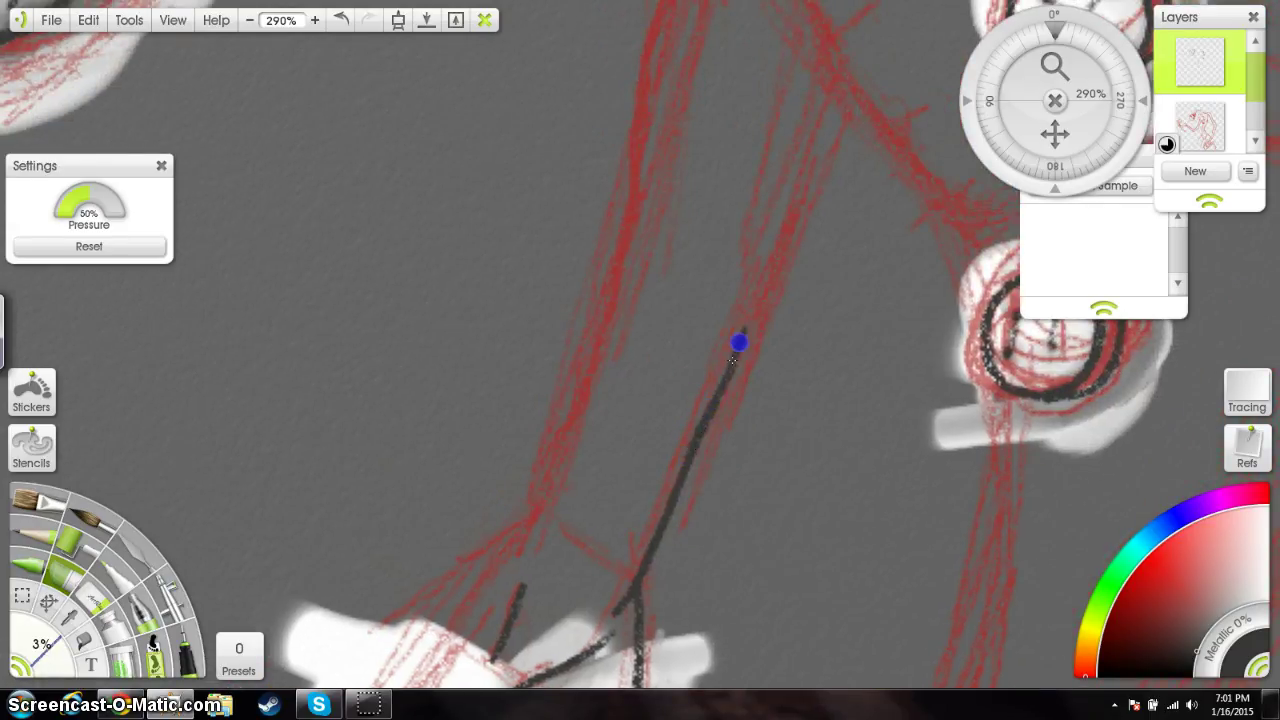
left_click_drag(760, 280, 643, 477)
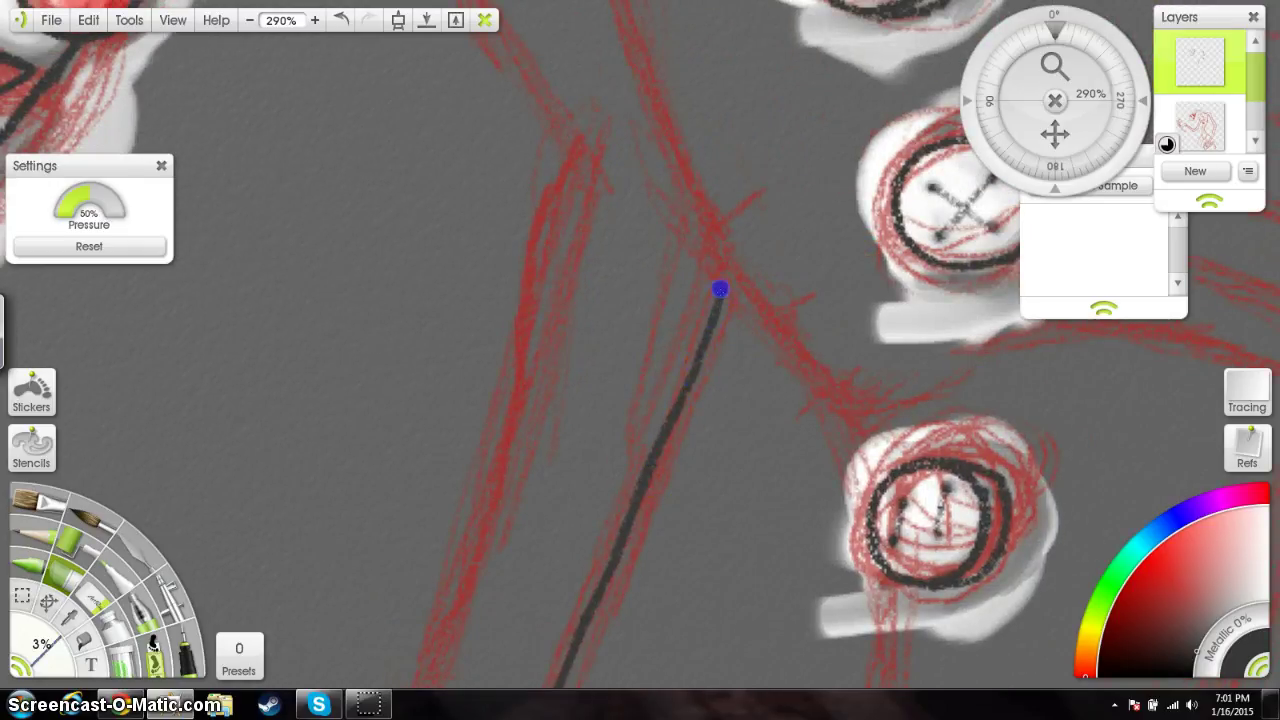
left_click_drag(774, 196, 727, 377)
Step: Ink the curved contour at the top of the arm down to its hooked end, plus a short separate curved line beside it
left_click_drag(663, 496, 868, 372)
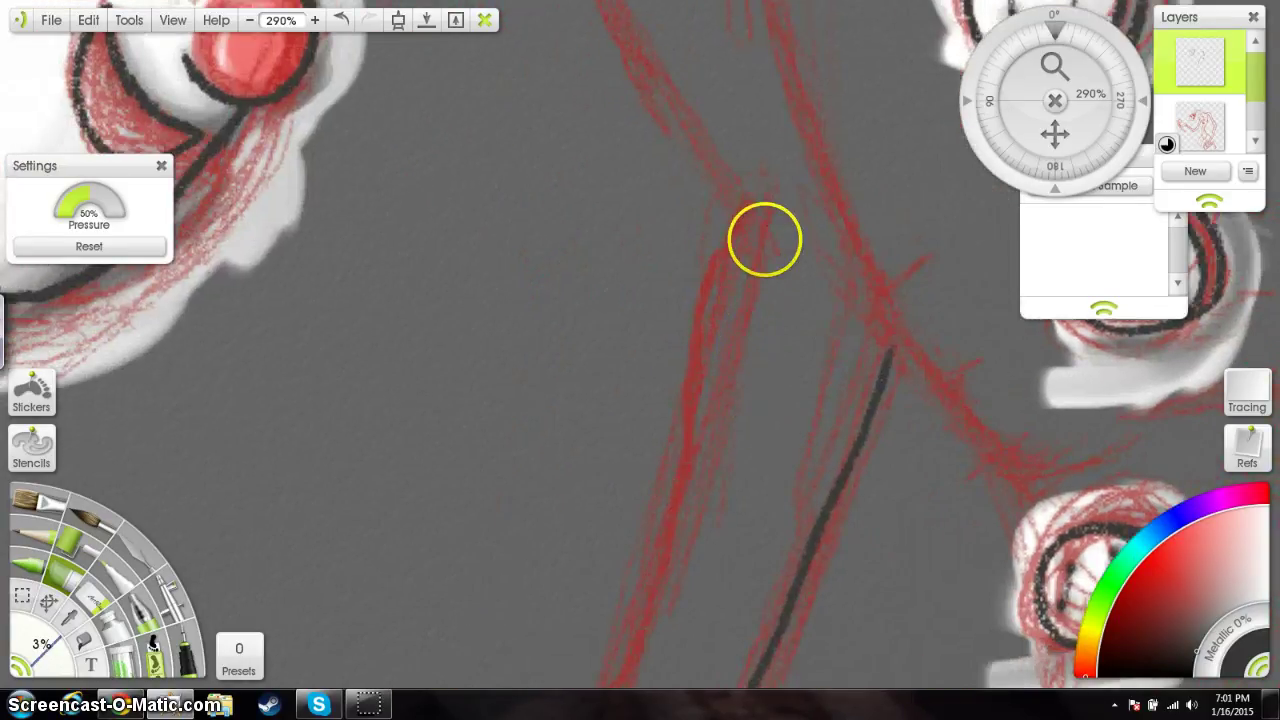
left_click_drag(765, 256, 752, 316)
left_click_drag(755, 266, 727, 449)
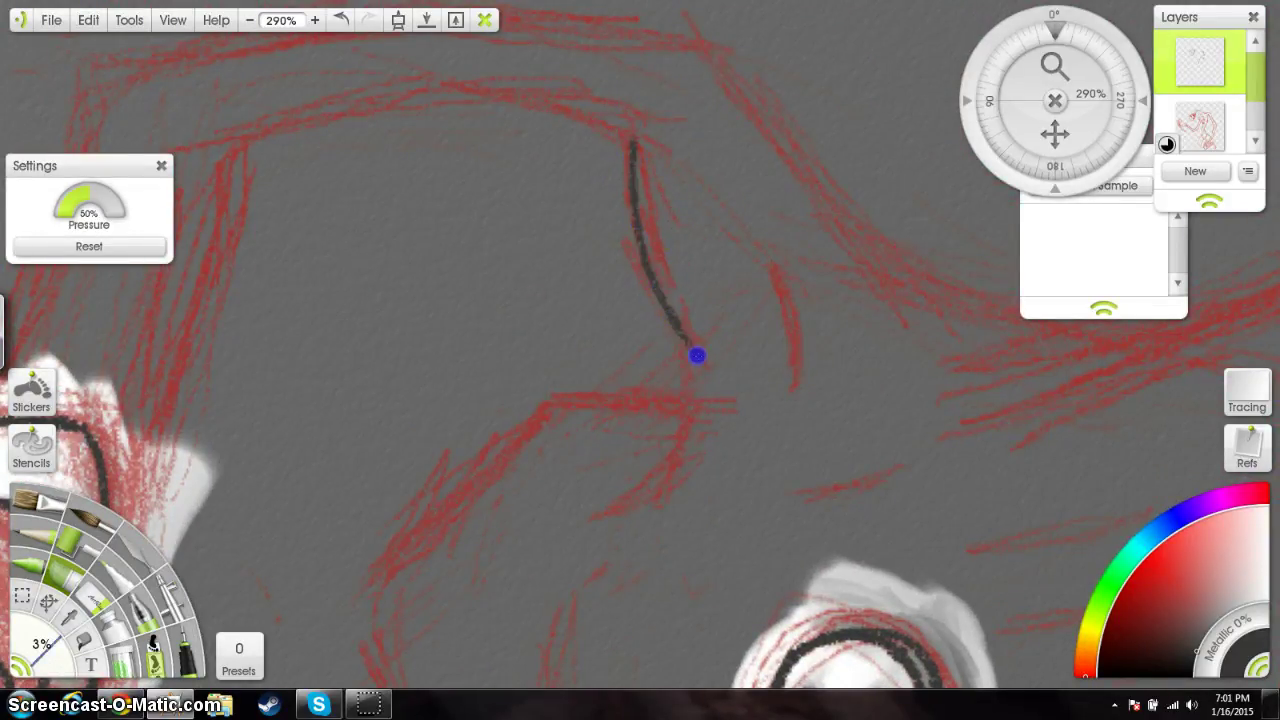
left_click_drag(706, 365, 684, 338)
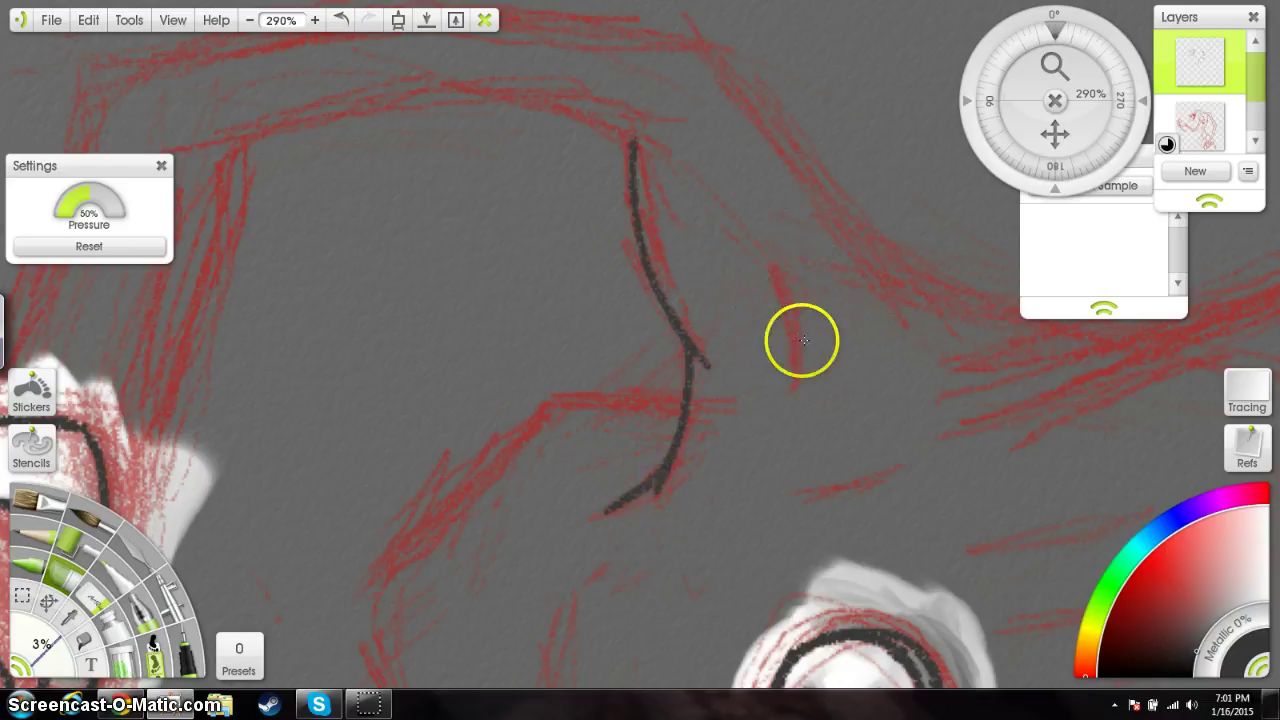
left_click_drag(769, 265, 778, 290)
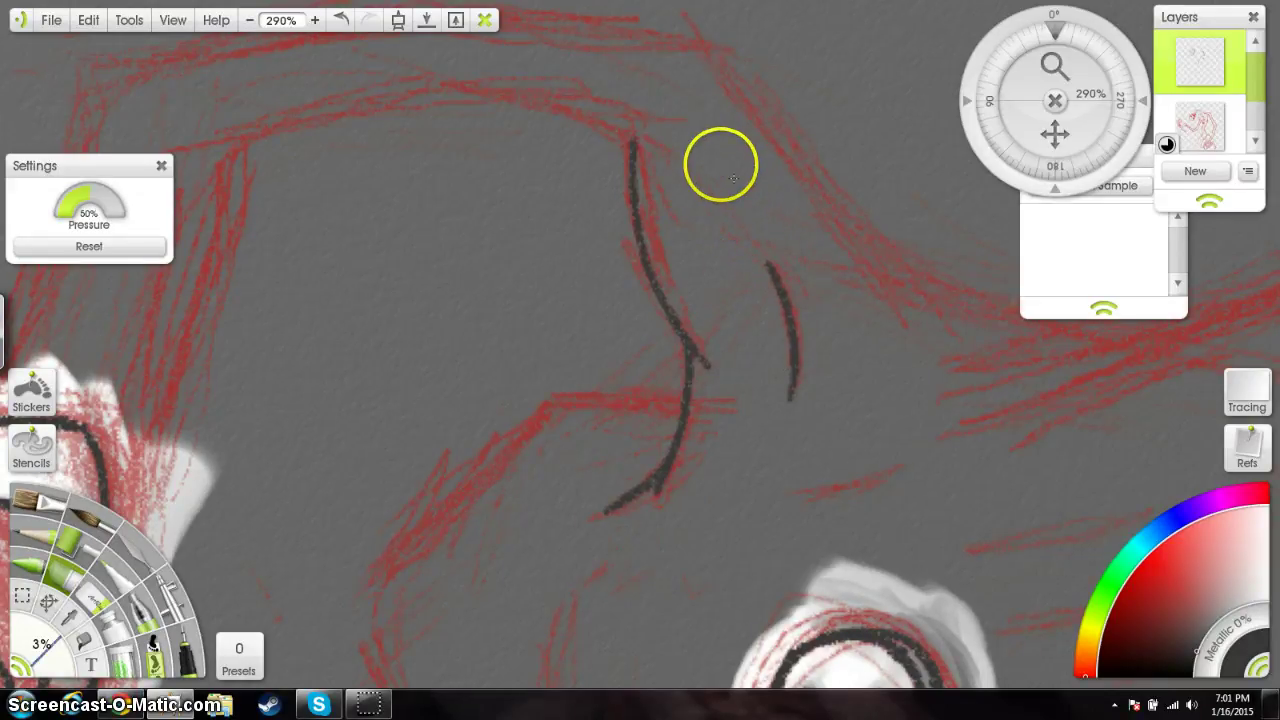
Step: Ink a short horizontal line from the hooked contour and continue it down the slanted red sketch around the rounded corner
left_click_drag(664, 489, 792, 364)
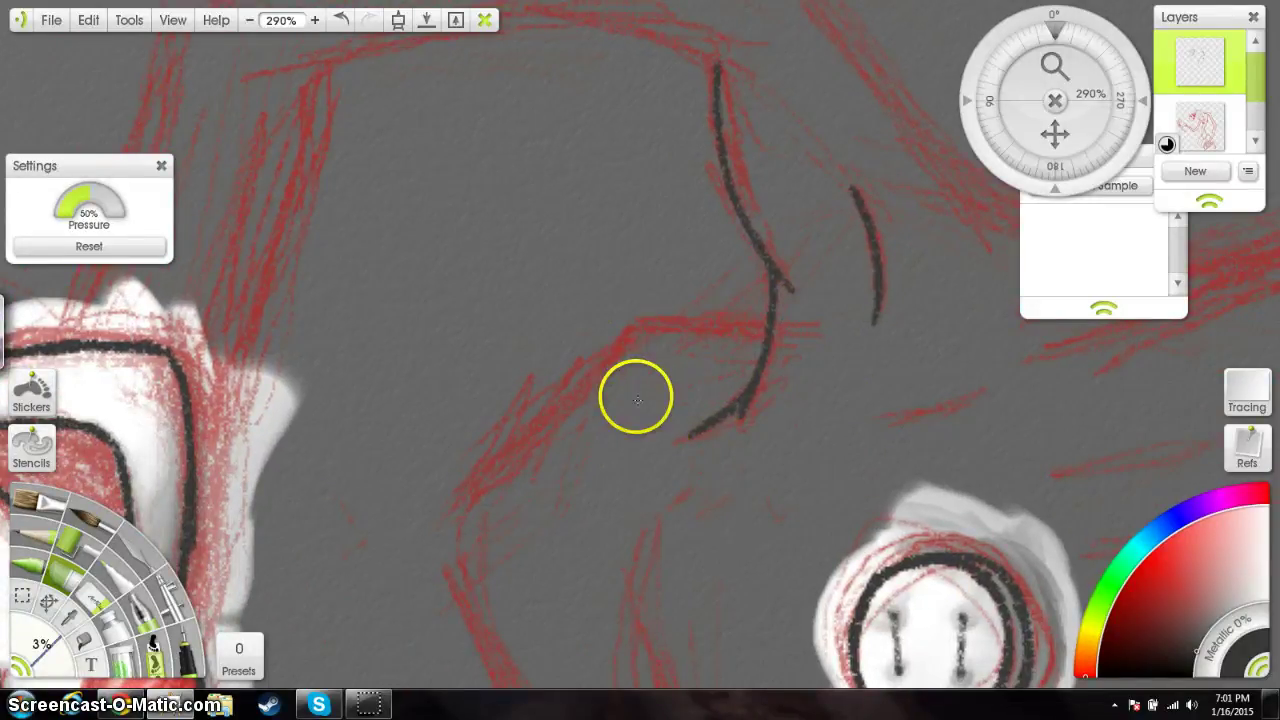
left_click_drag(521, 494, 617, 483)
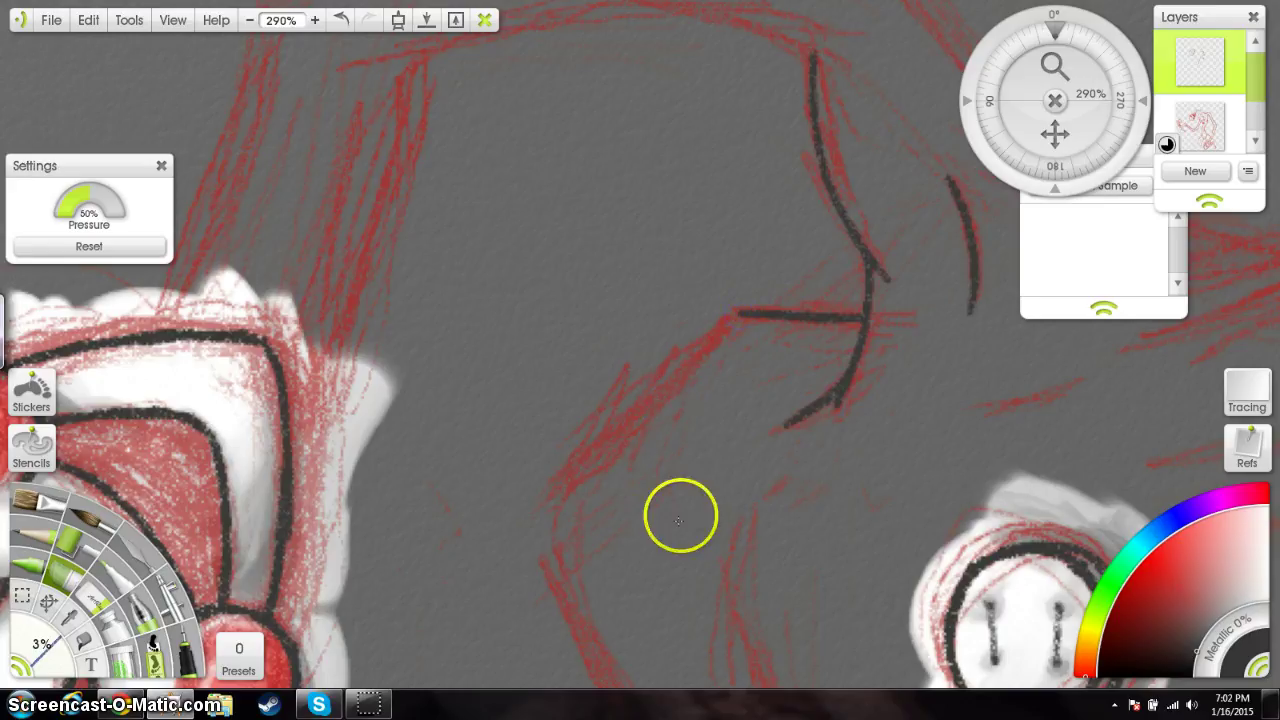
left_click_drag(681, 516, 779, 382)
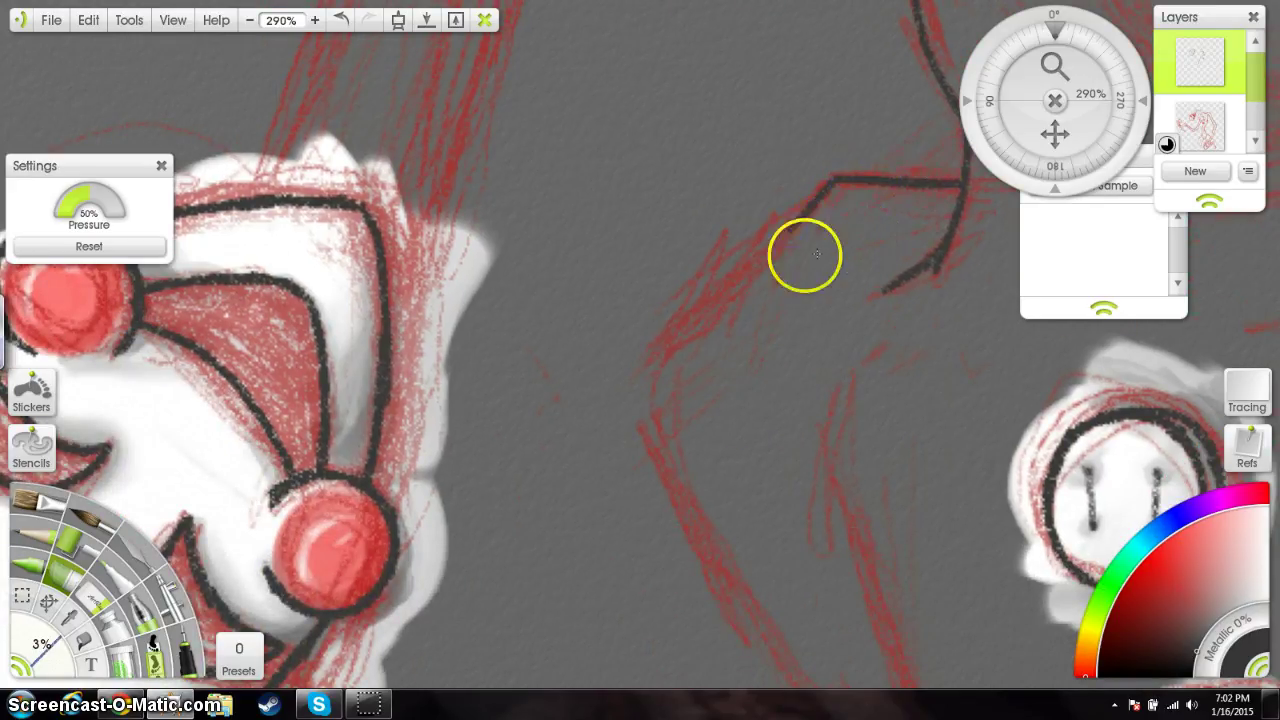
left_click_drag(797, 223, 798, 222)
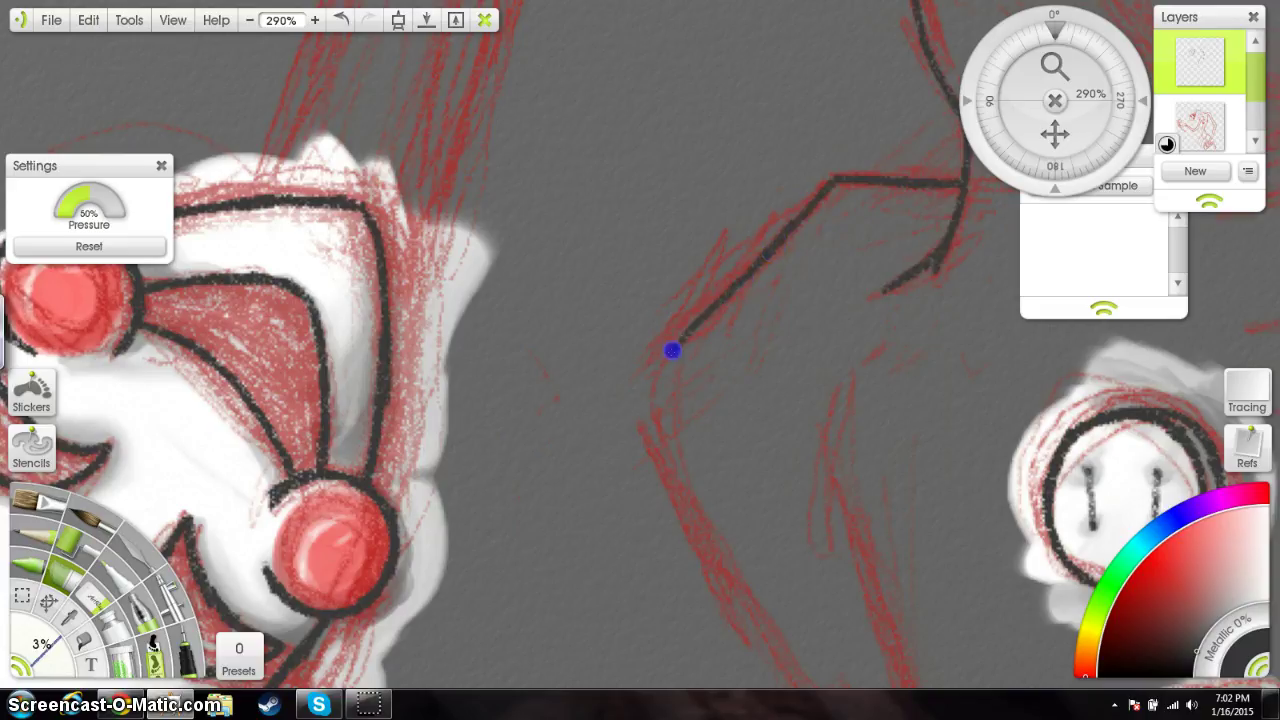
left_click_drag(677, 344, 664, 366)
left_click_drag(762, 435, 709, 283)
mouse_move(697, 145)
left_mouse_down()
mouse_move(626, 211)
mouse_move(609, 208)
left_mouse_up()
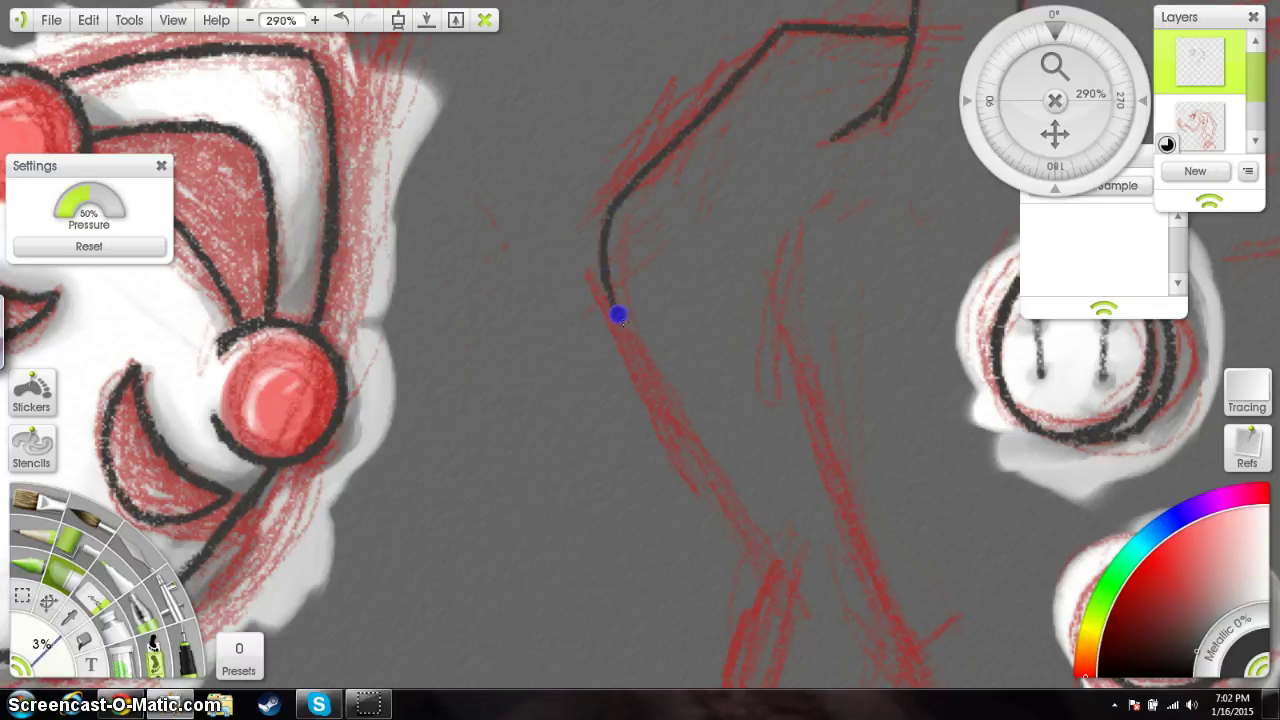
Step: Add a short inner line below the rounded corner and extend the black edge diagonally down to the sketch's next angle
mouse_move(640, 352)
left_mouse_down()
mouse_move(700, 247)
mouse_move(708, 161)
mouse_move(635, 274)
mouse_move(623, 239)
left_mouse_up()
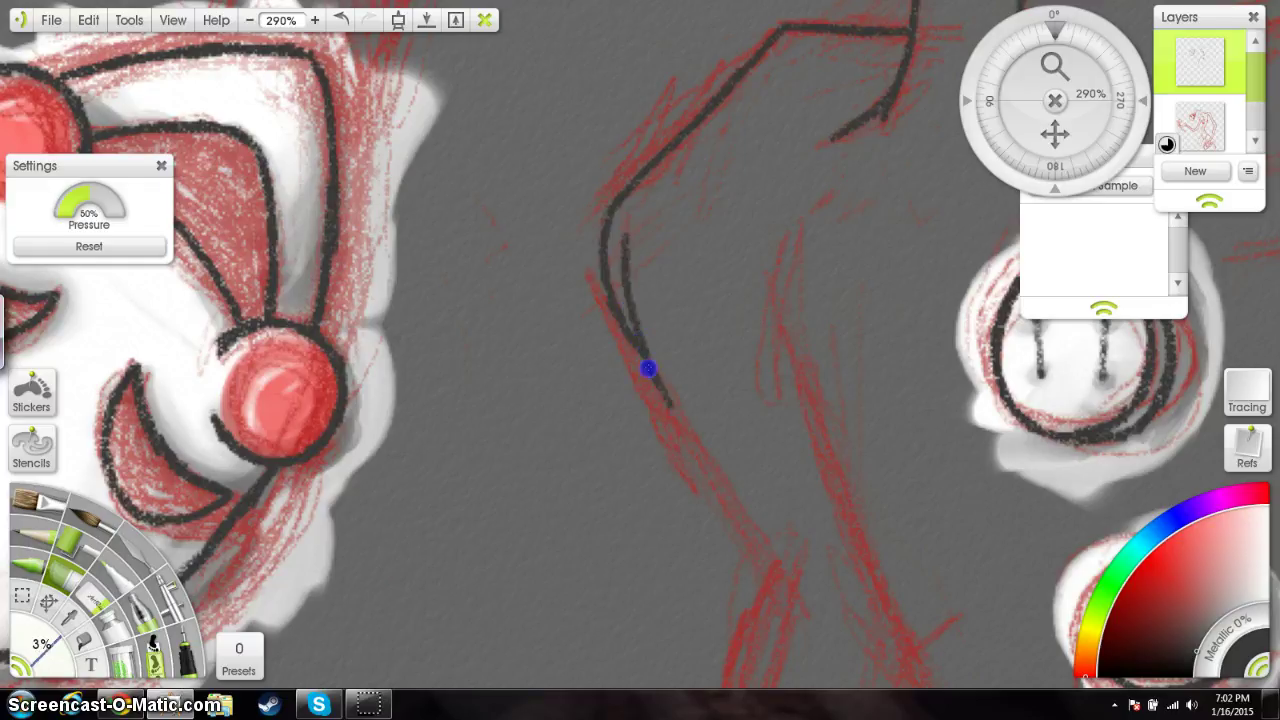
left_click_drag(817, 554, 626, 328)
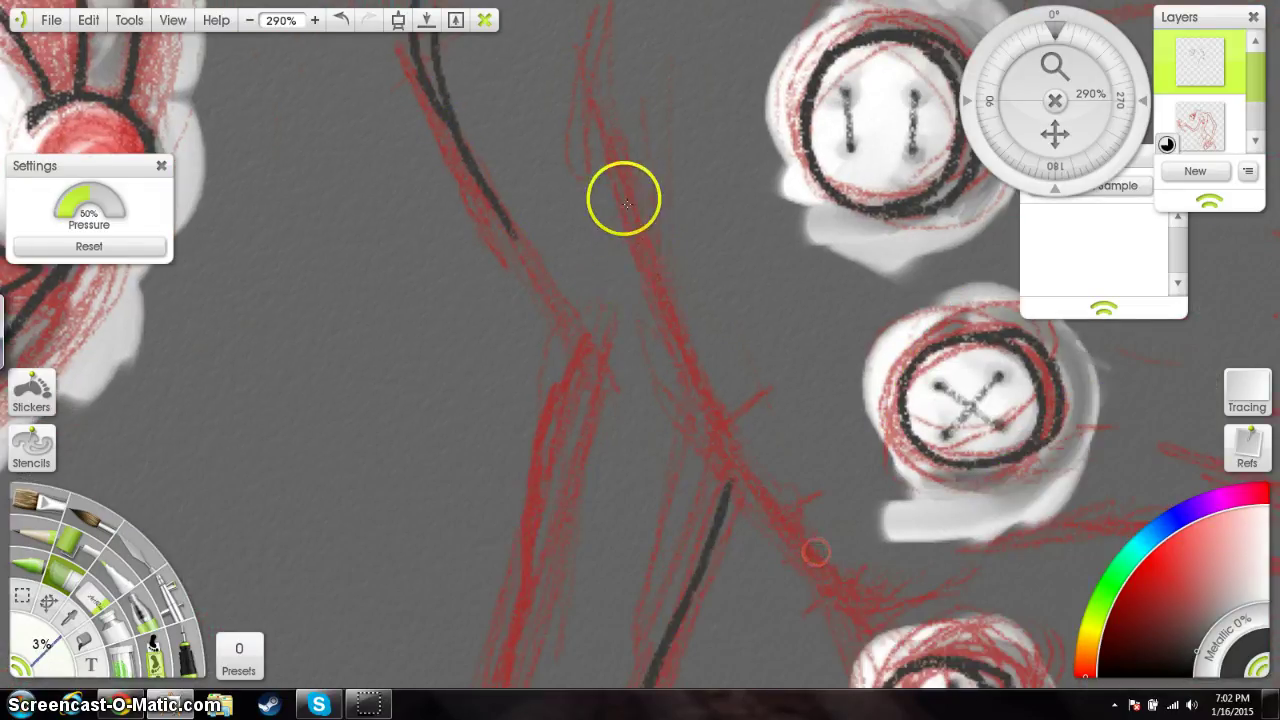
left_click_drag(498, 217, 504, 218)
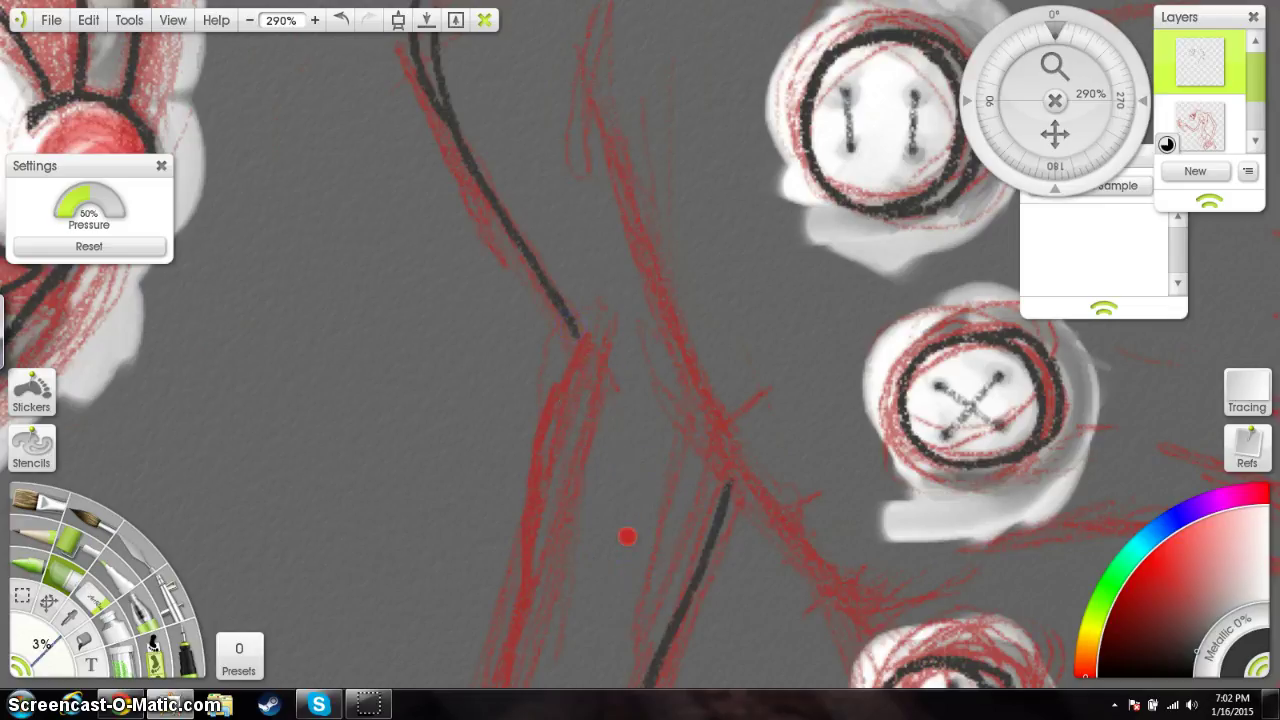
Step: Ink a short crease inside the arm and trace its opposite long edge in black from the angle down to the white-shaded area
left_click_drag(626, 534, 727, 385)
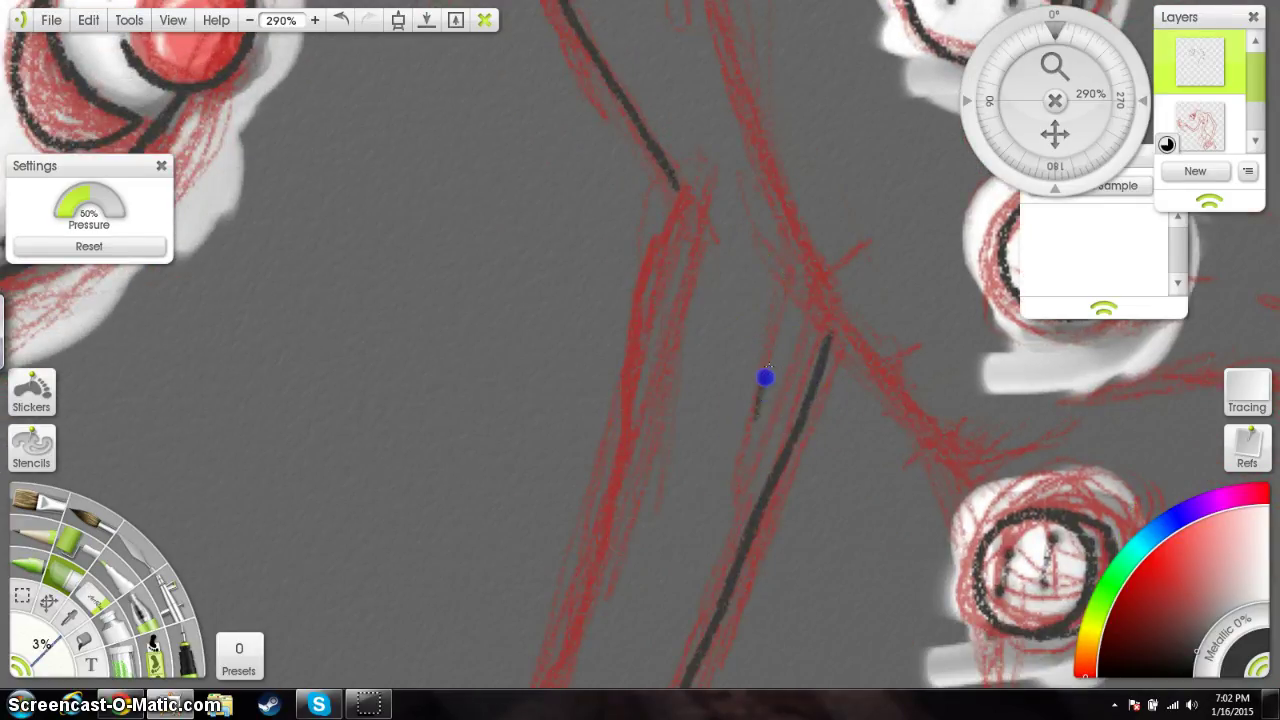
mouse_move(780, 317)
left_mouse_down()
mouse_move(762, 260)
mouse_move(697, 235)
mouse_move(680, 188)
left_mouse_up()
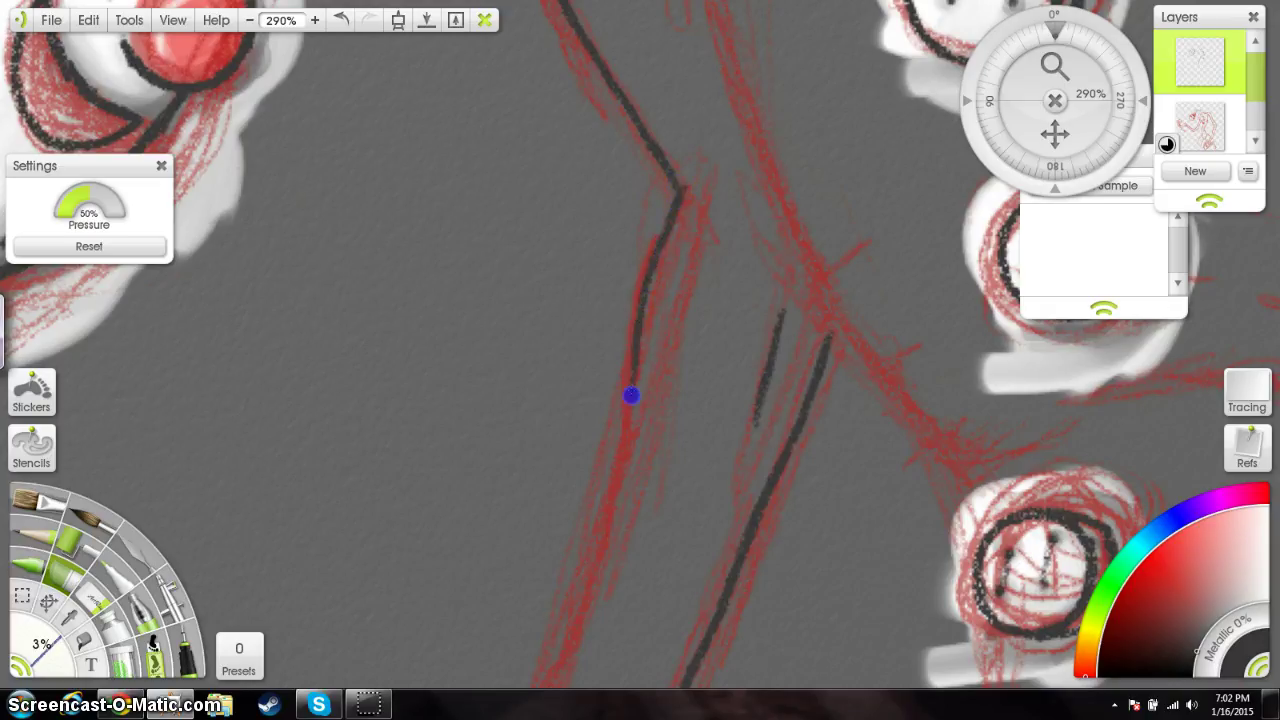
left_click_drag(628, 416, 627, 437)
left_click_drag(674, 637, 720, 523)
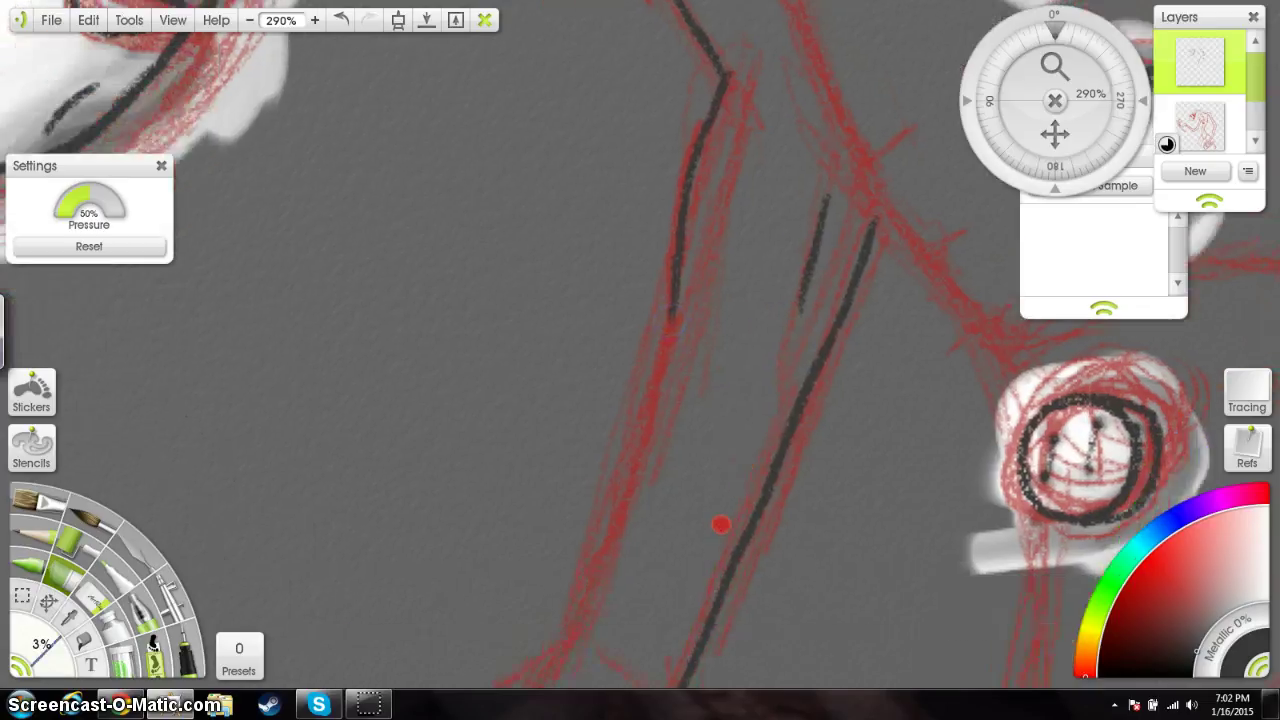
left_click_drag(736, 147, 742, 132)
left_click_drag(678, 563, 797, 341)
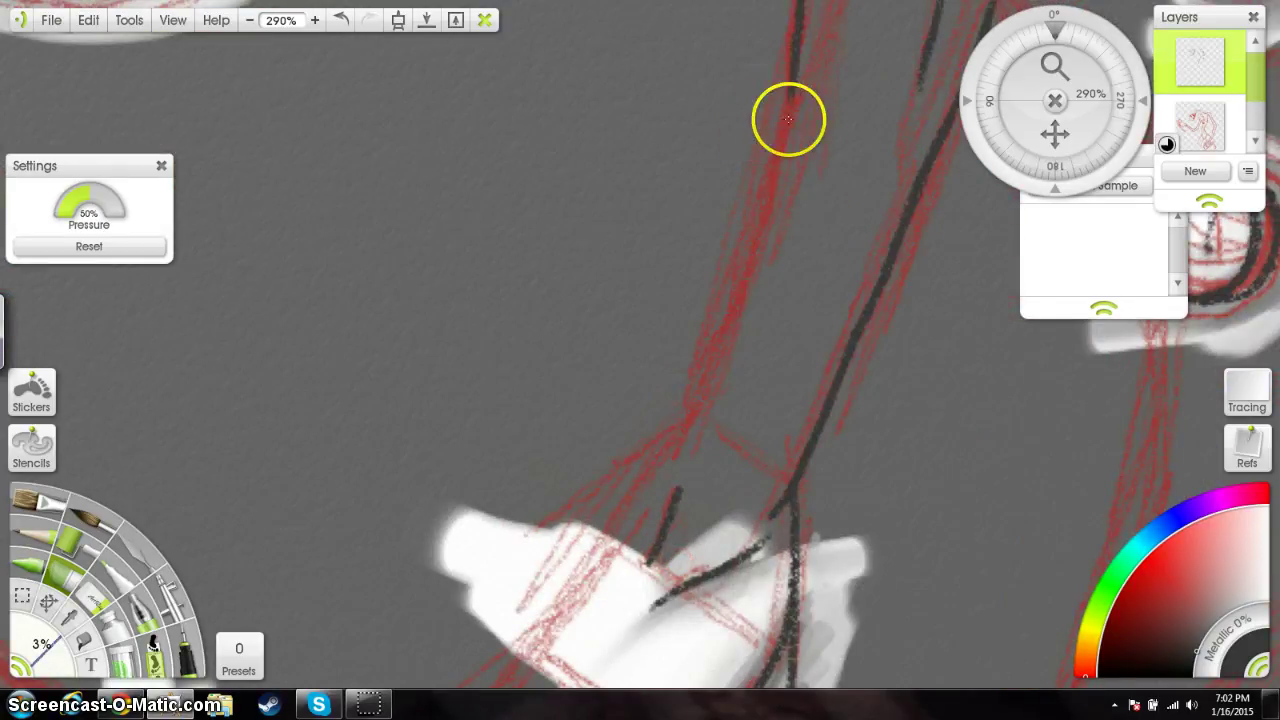
left_click_drag(790, 89, 790, 92)
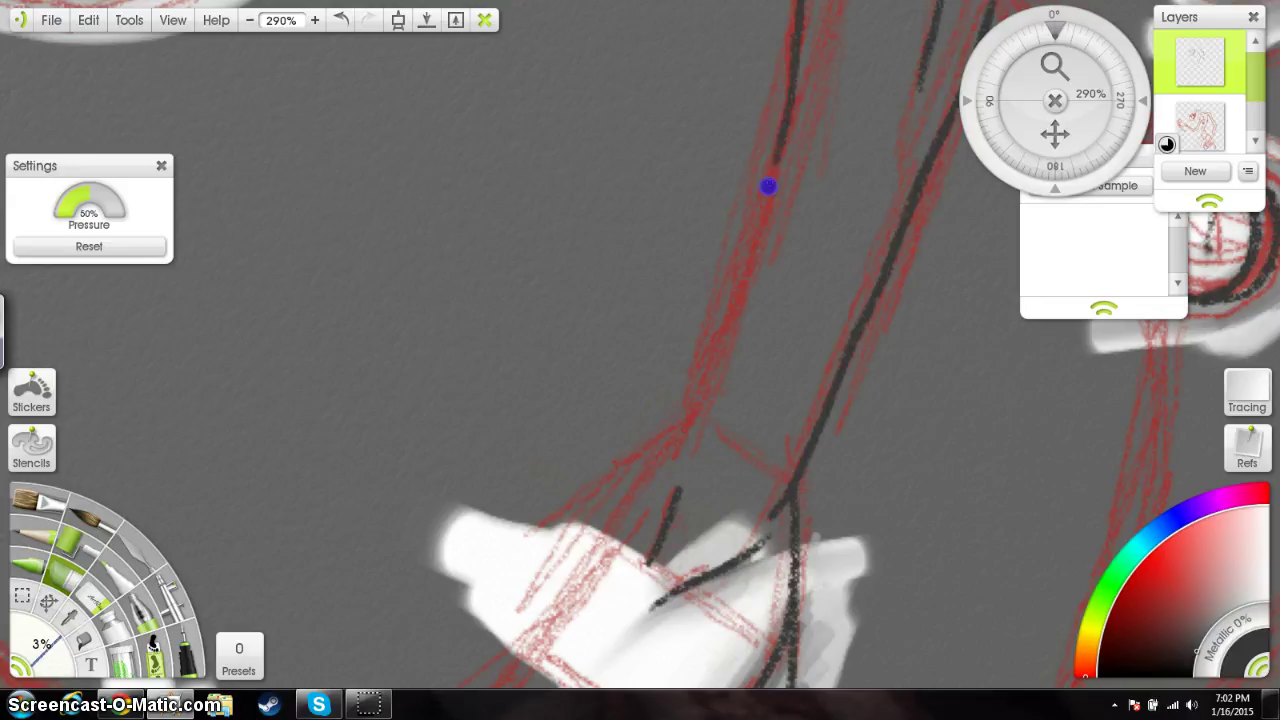
left_click_drag(743, 505, 789, 347)
left_click_drag(796, 98, 782, 146)
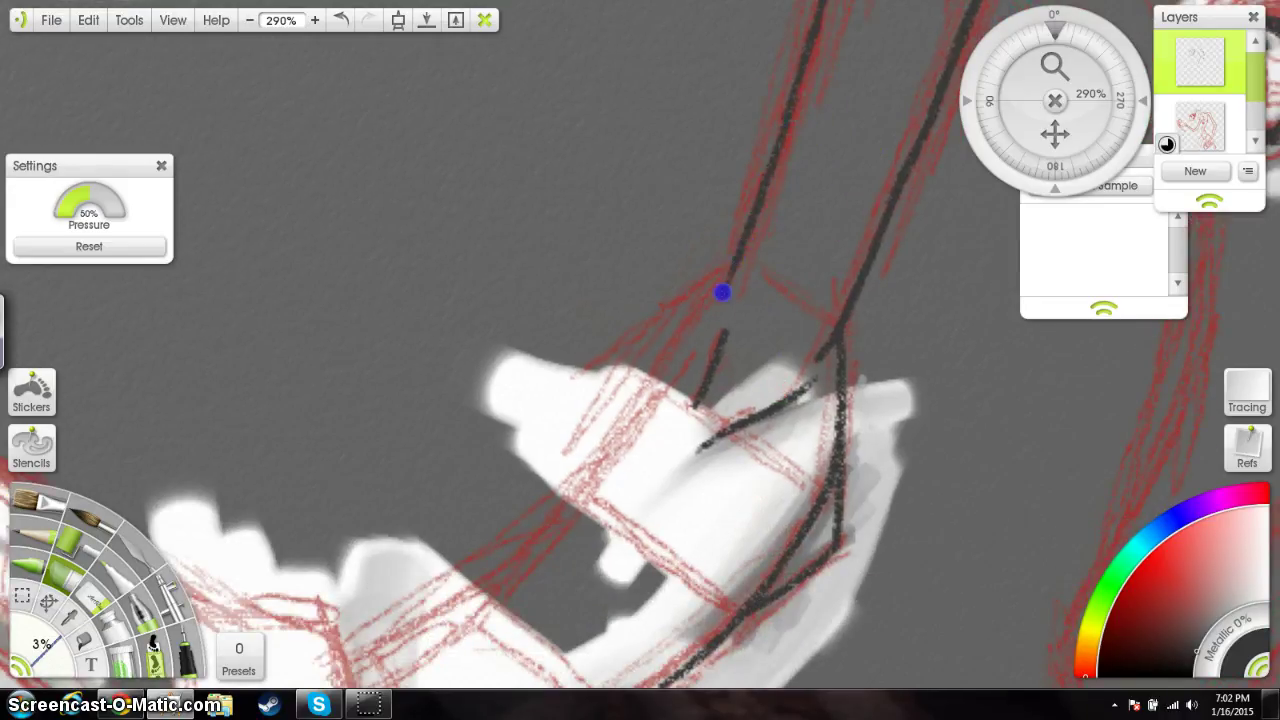
Step: Continue the arm's inner edge in black through the white-shaded area, curving it down to the side of the large white block
left_click_drag(719, 519, 860, 384)
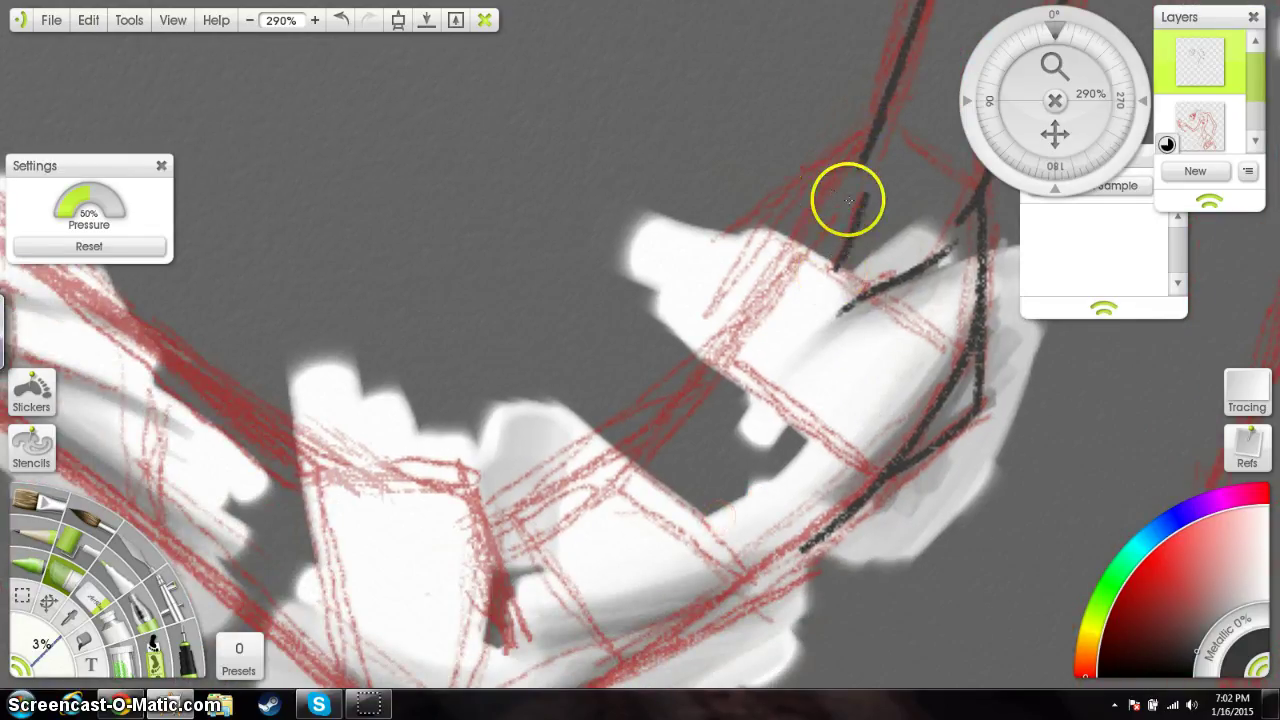
left_click_drag(823, 162, 866, 135)
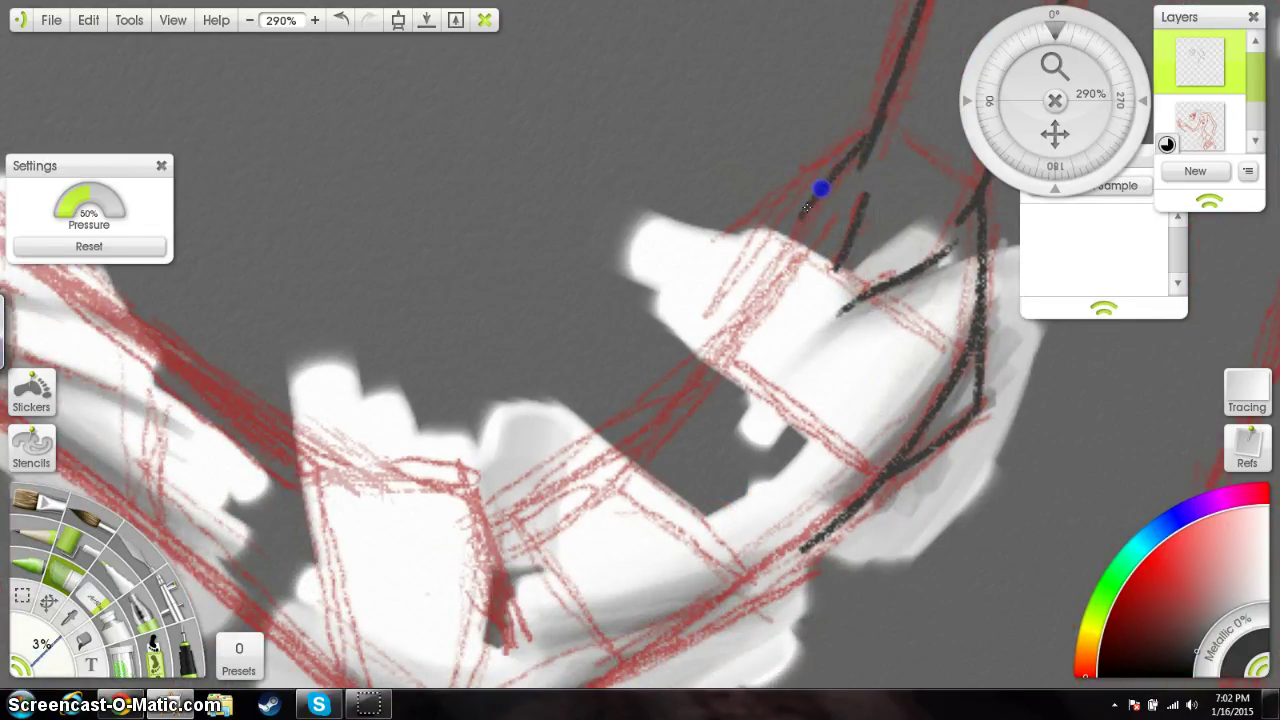
left_click_drag(801, 214, 779, 263)
mouse_move(634, 531)
left_mouse_down()
mouse_move(886, 257)
mouse_move(866, 200)
mouse_move(909, 194)
mouse_move(830, 237)
mouse_move(846, 214)
mouse_move(846, 231)
left_mouse_up()
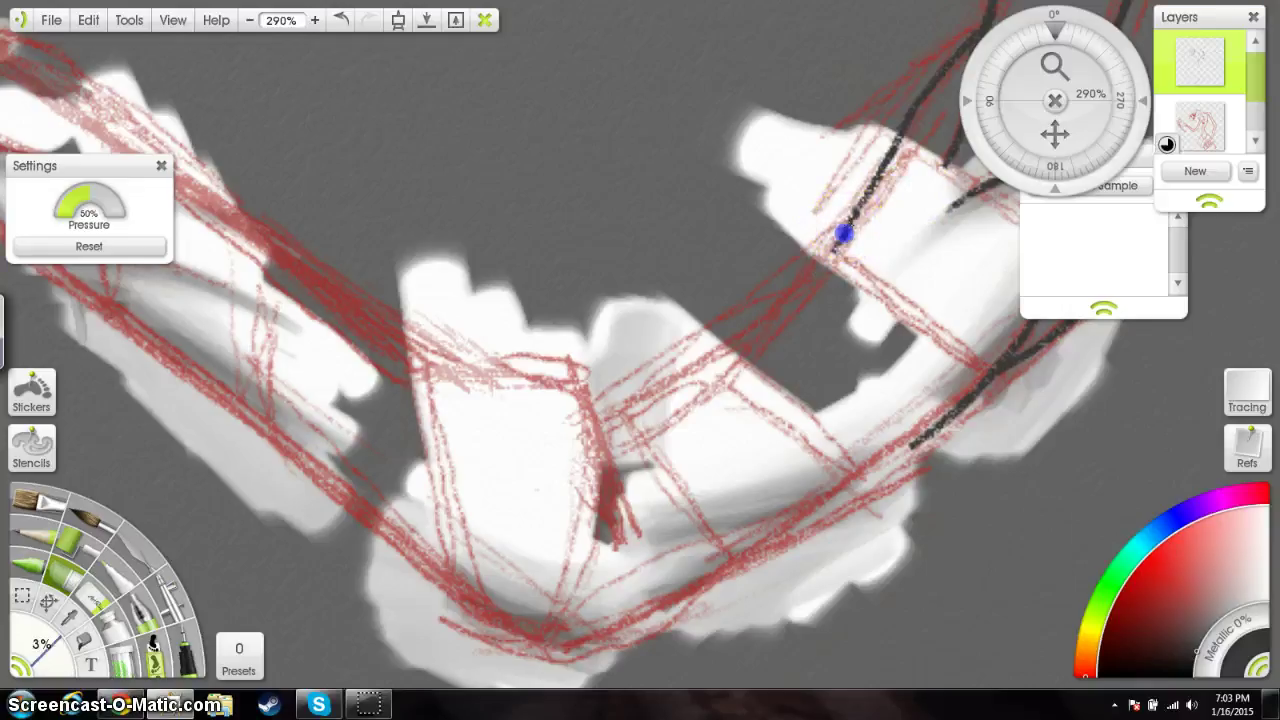
left_click_drag(797, 298, 828, 256)
left_click_drag(631, 526, 772, 435)
left_click_drag(851, 371, 740, 416)
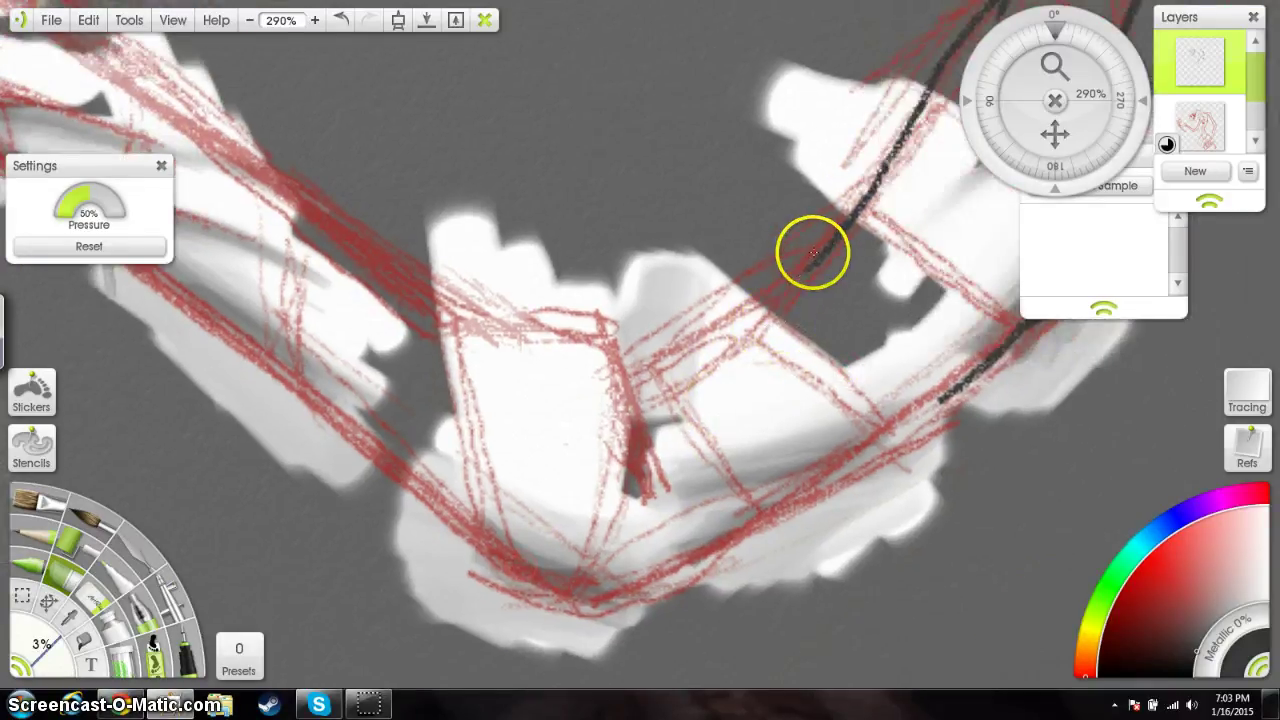
mouse_move(822, 255)
left_mouse_down()
mouse_move(785, 314)
mouse_move(651, 363)
mouse_move(633, 385)
mouse_move(760, 300)
mouse_move(749, 311)
left_mouse_up()
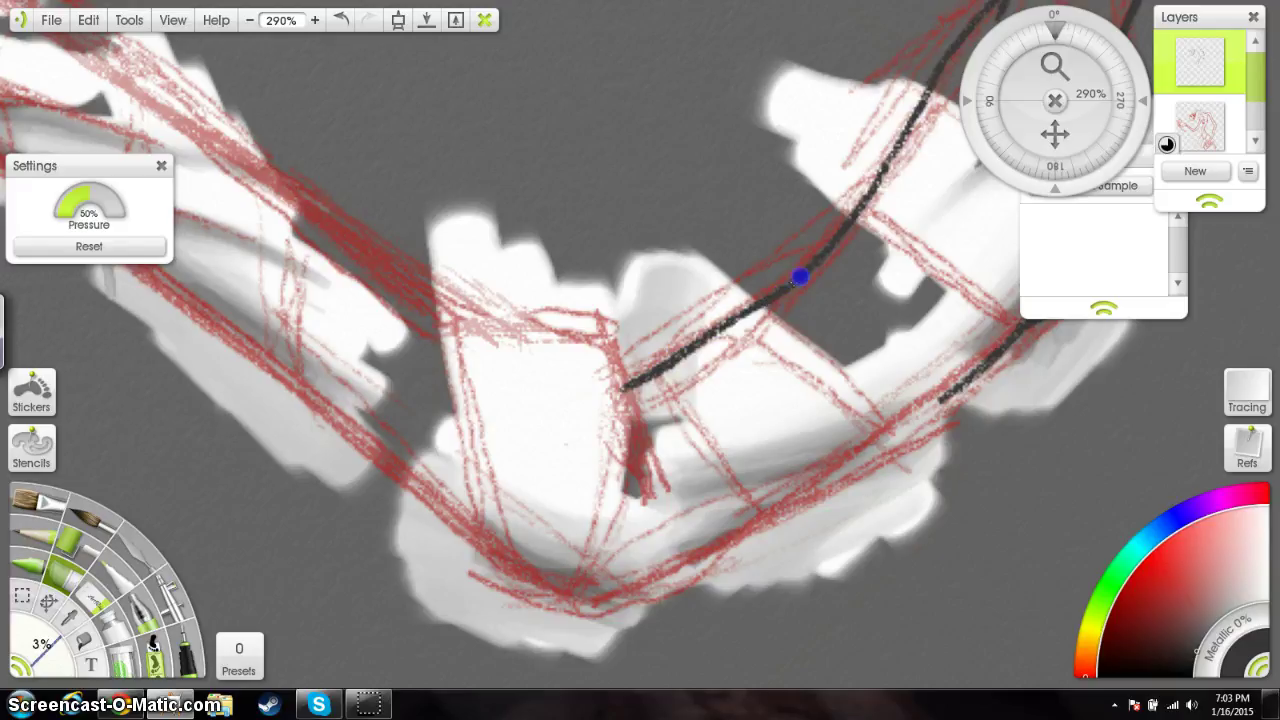
left_click_drag(800, 276, 812, 268)
Step: Ink a narrow dark wedge where the inner edge ends and extend the outer curved edge to the sketch's lower corner
left_click_drag(695, 560, 735, 488)
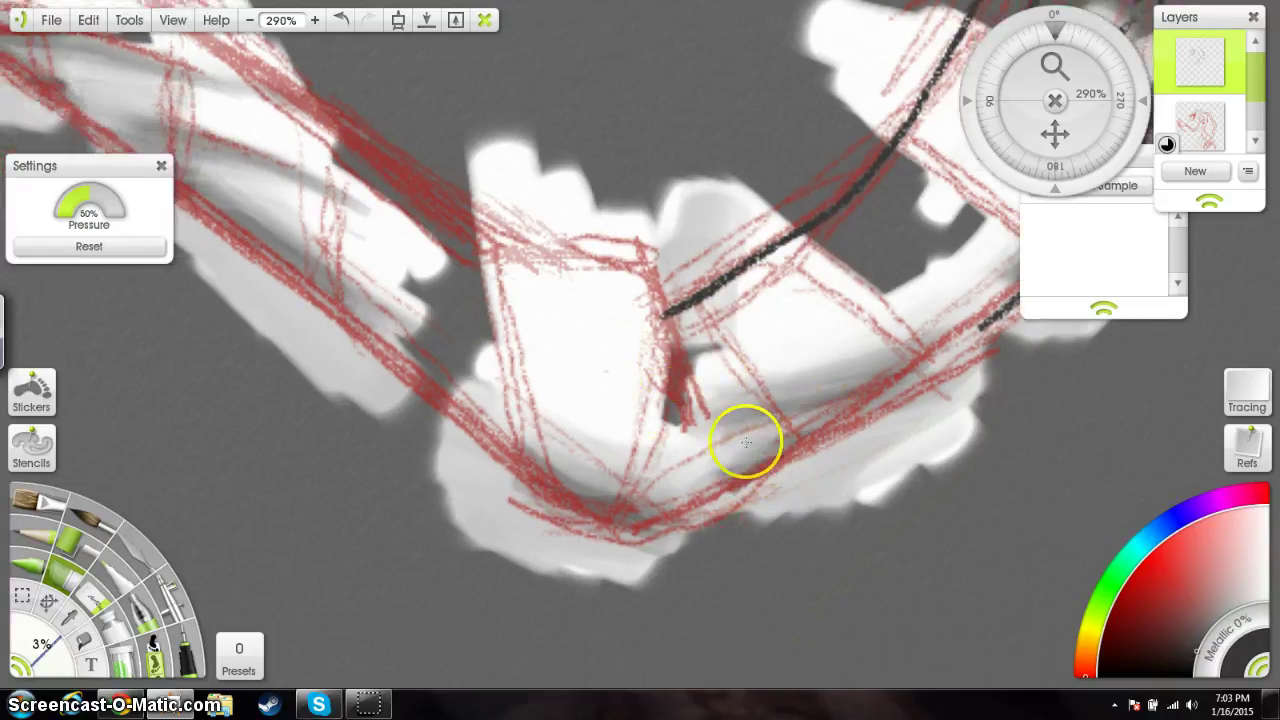
right_click(654, 280)
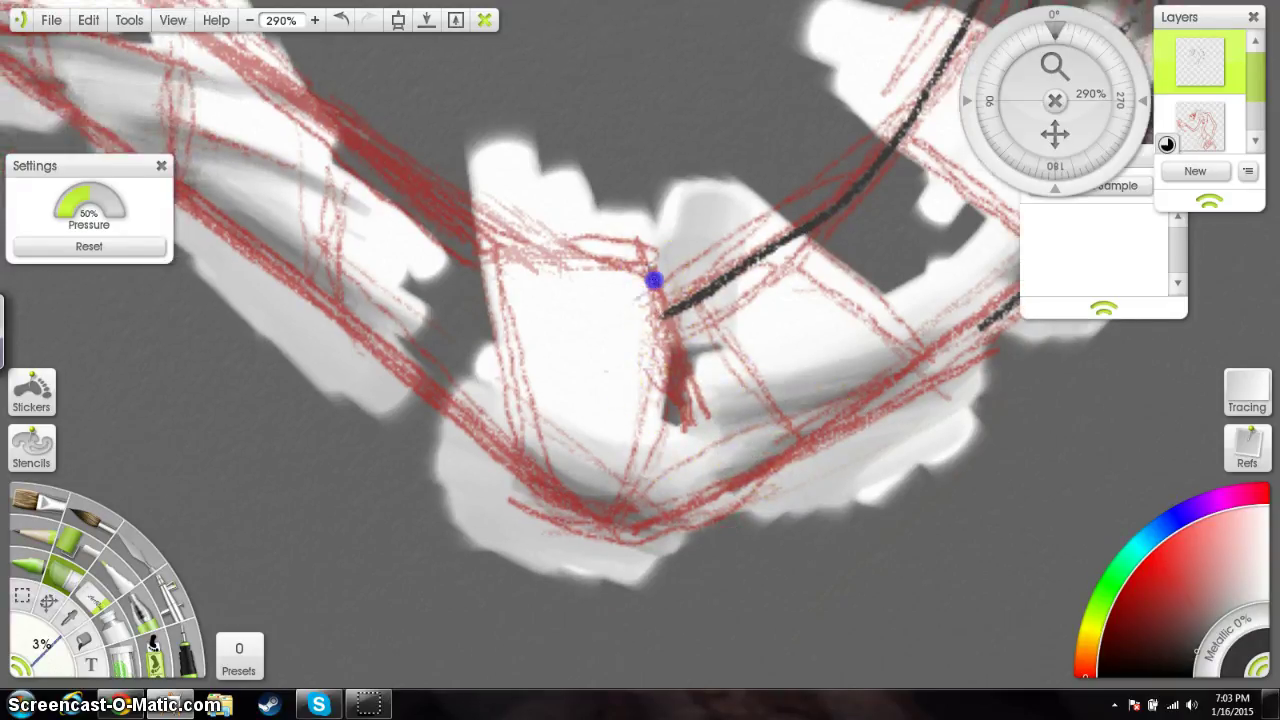
mouse_move(653, 281)
left_mouse_down()
mouse_move(698, 419)
mouse_move(672, 342)
mouse_move(678, 422)
left_mouse_up()
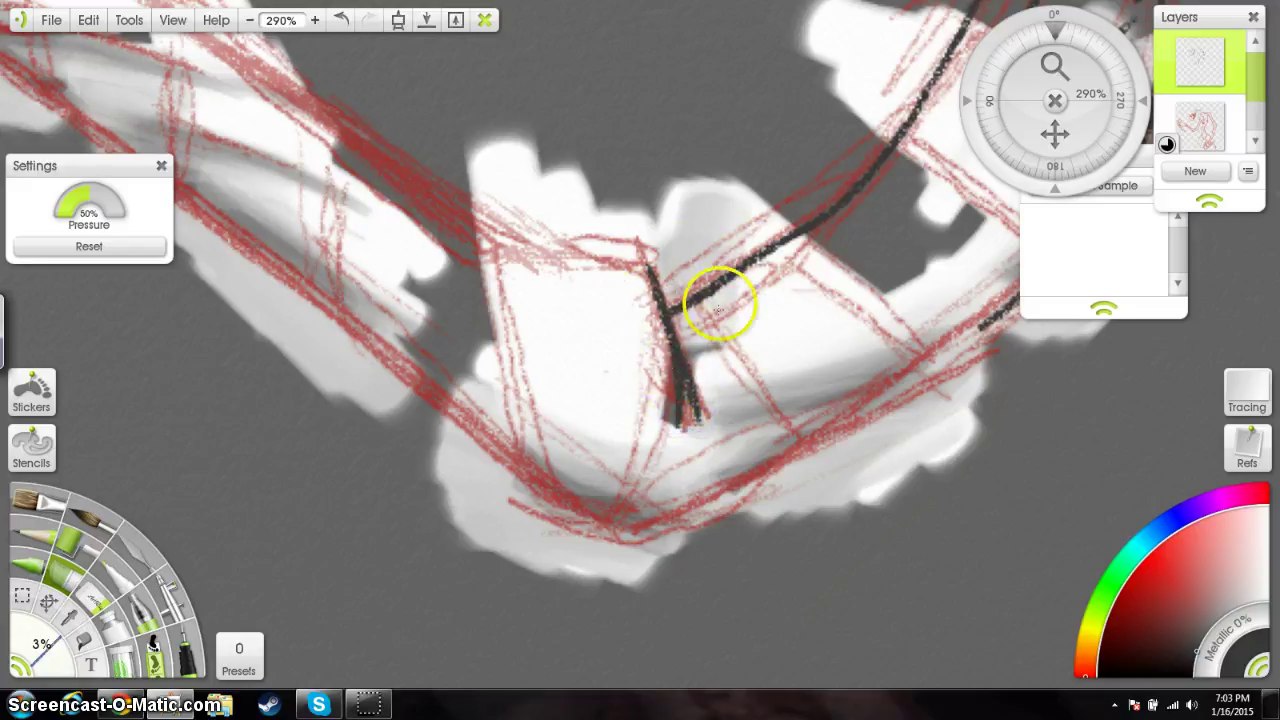
left_click_drag(822, 410, 691, 399)
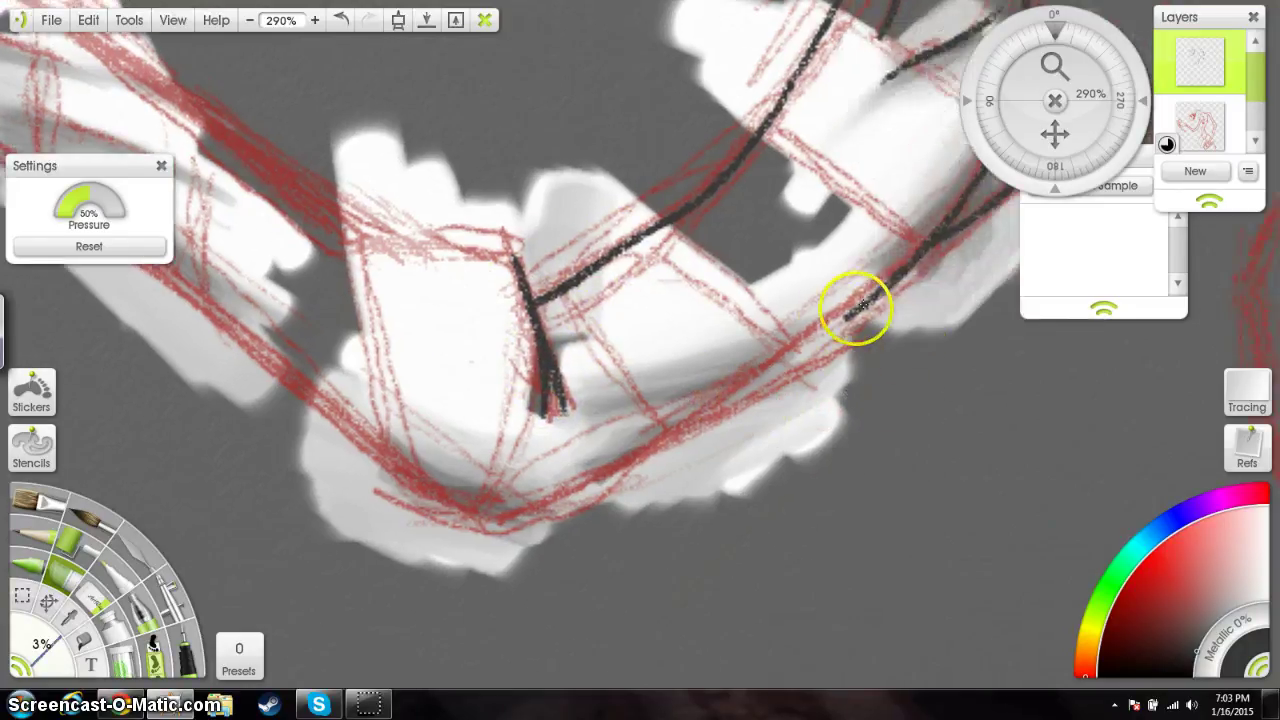
mouse_move(850, 315)
left_mouse_down()
mouse_move(717, 411)
mouse_move(726, 404)
mouse_move(499, 523)
left_mouse_up()
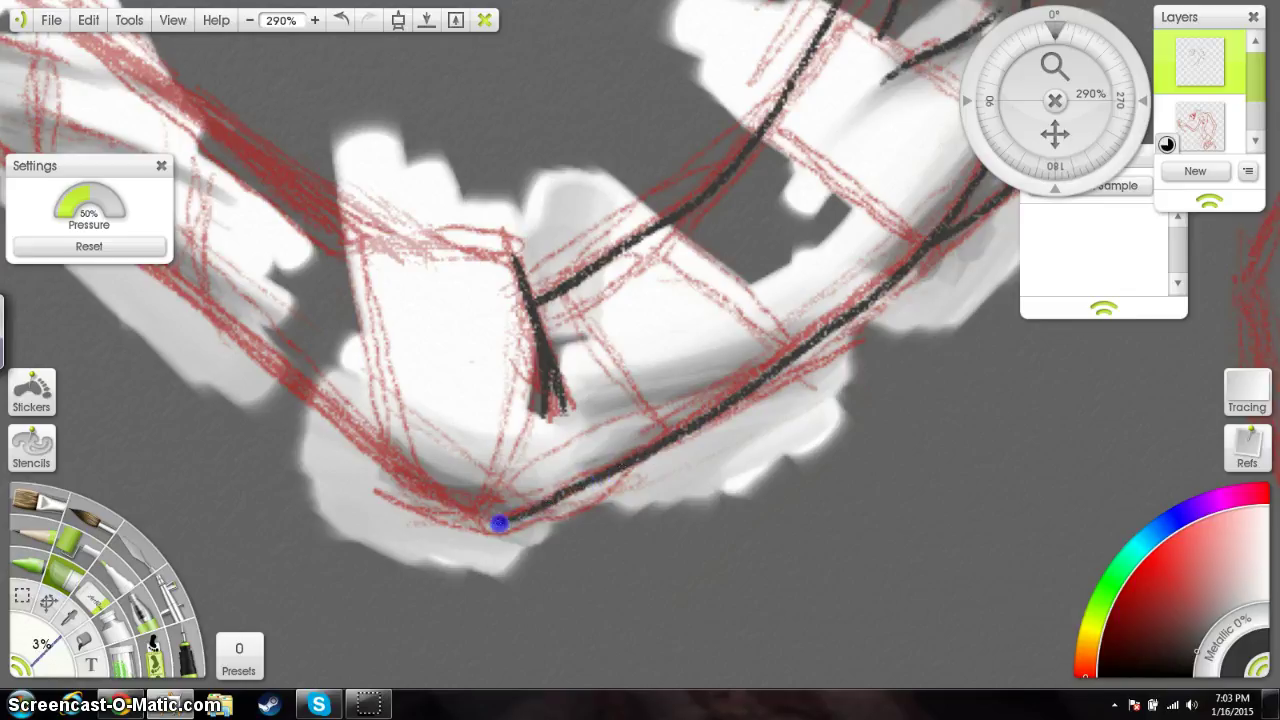
Step: Ink four black lines across the arm between its inner and outer edges, and add a crease line crossing the lowest one
left_click_drag(757, 346, 500, 443)
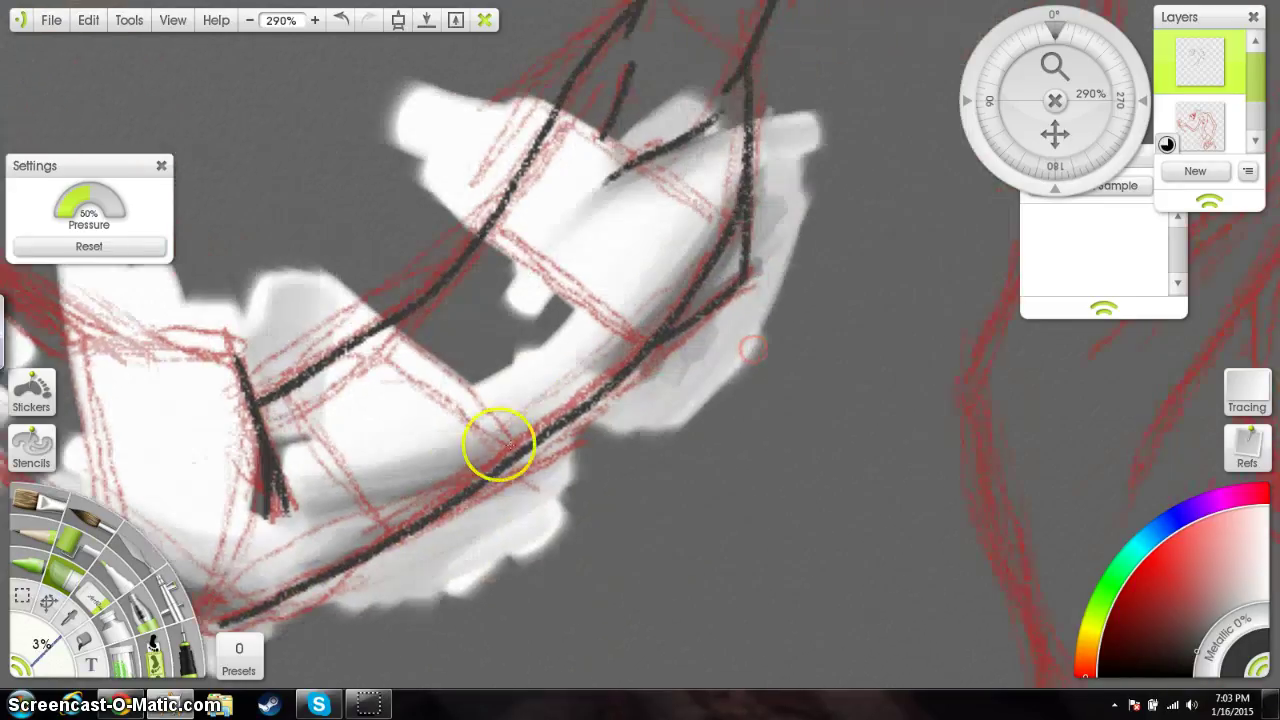
left_click_drag(551, 109, 720, 222)
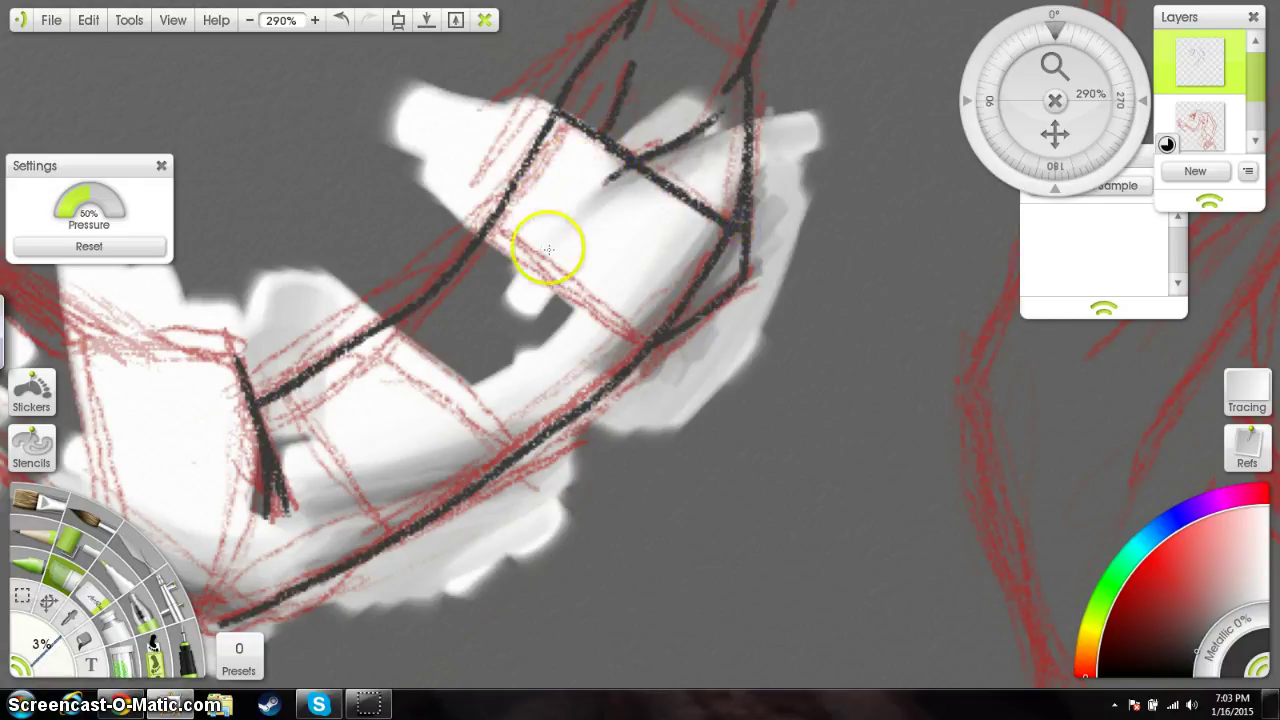
left_click_drag(495, 238, 634, 334)
left_click_drag(431, 597, 614, 441)
left_click_drag(571, 171, 700, 290)
left_click_drag(477, 251, 568, 373)
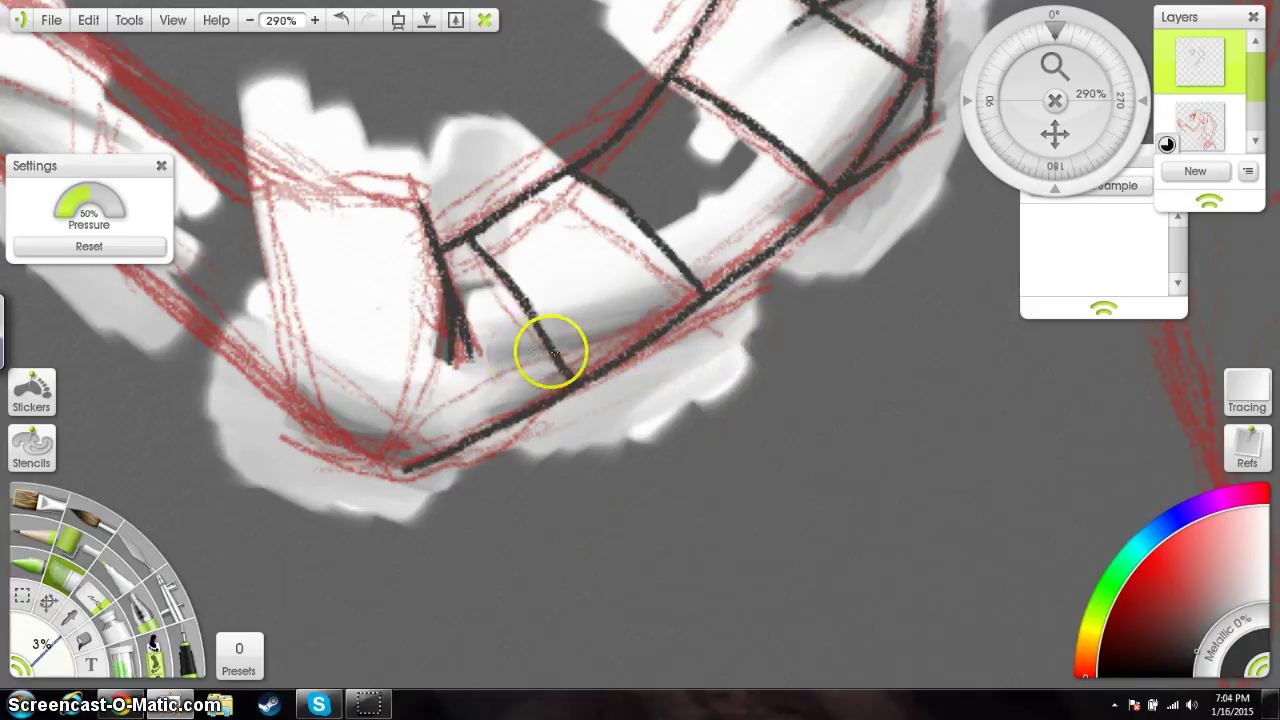
left_click_drag(522, 354, 624, 334)
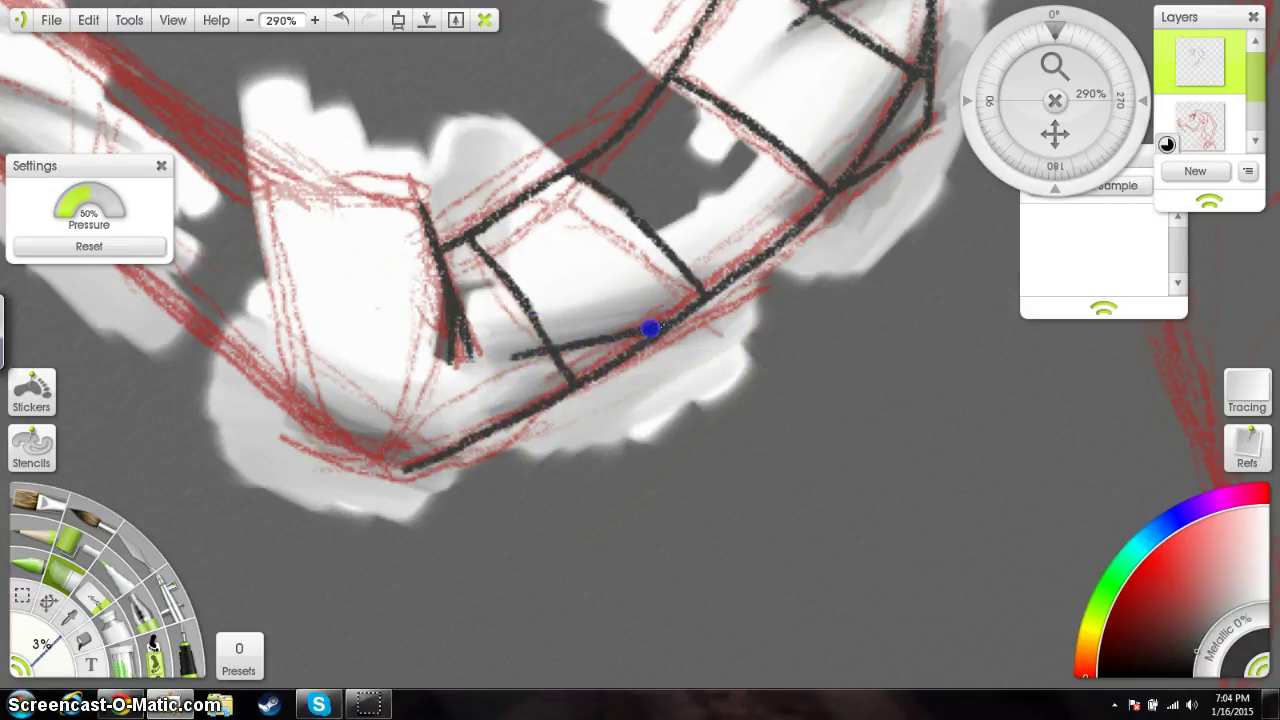
Step: Ink a short curved crease near the sketch's lower corner and trace the top edge of the large white block in black
left_click_drag(443, 507, 643, 407)
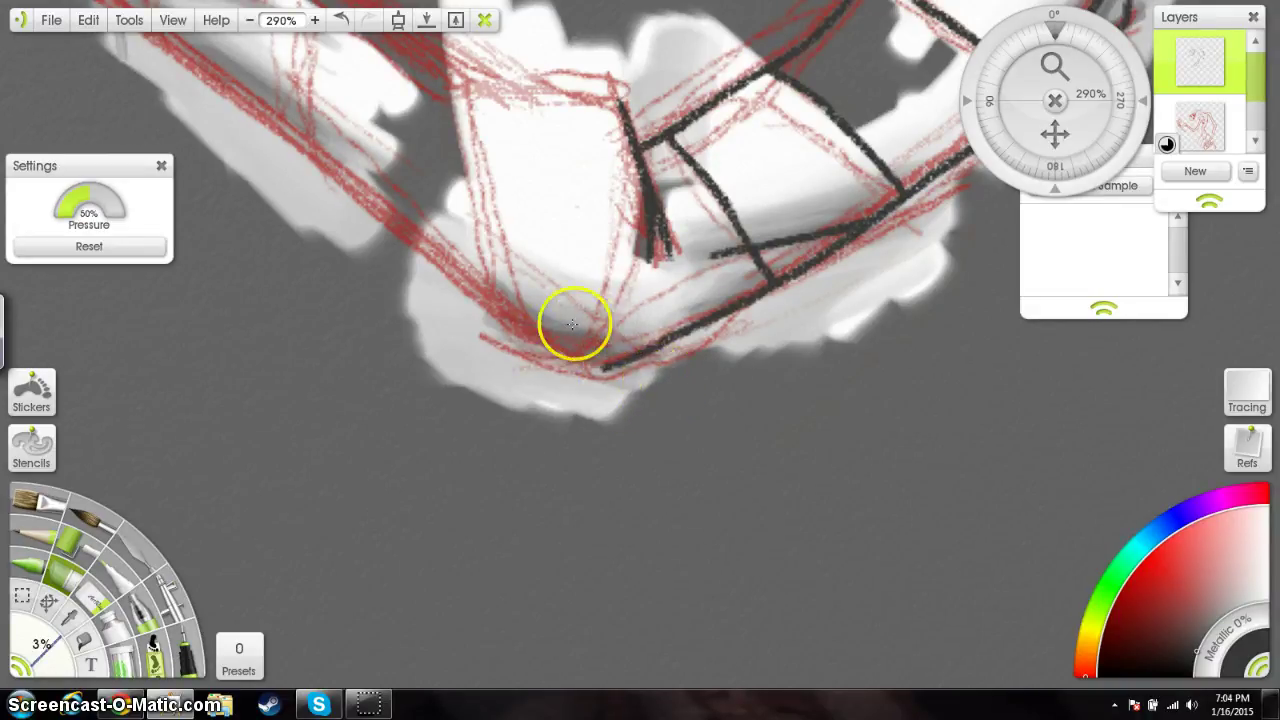
left_click_drag(573, 324, 568, 324)
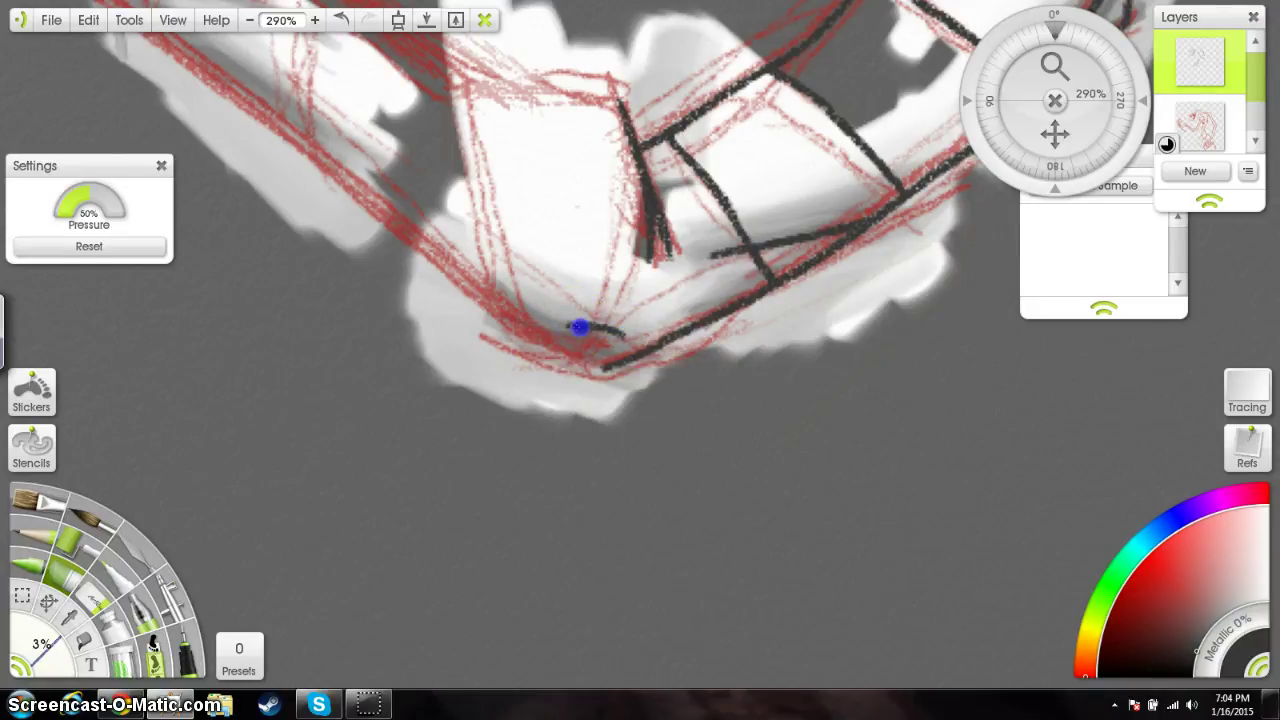
left_click_drag(568, 320, 688, 353)
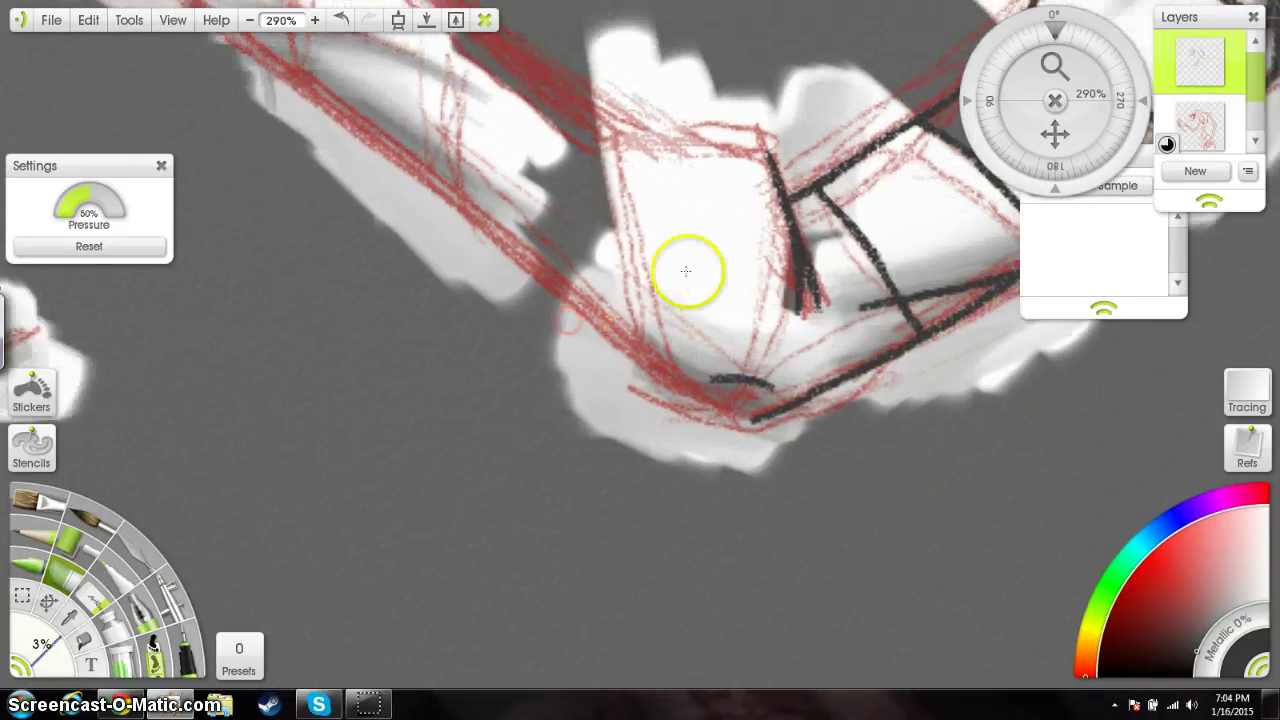
left_click_drag(634, 251, 710, 375)
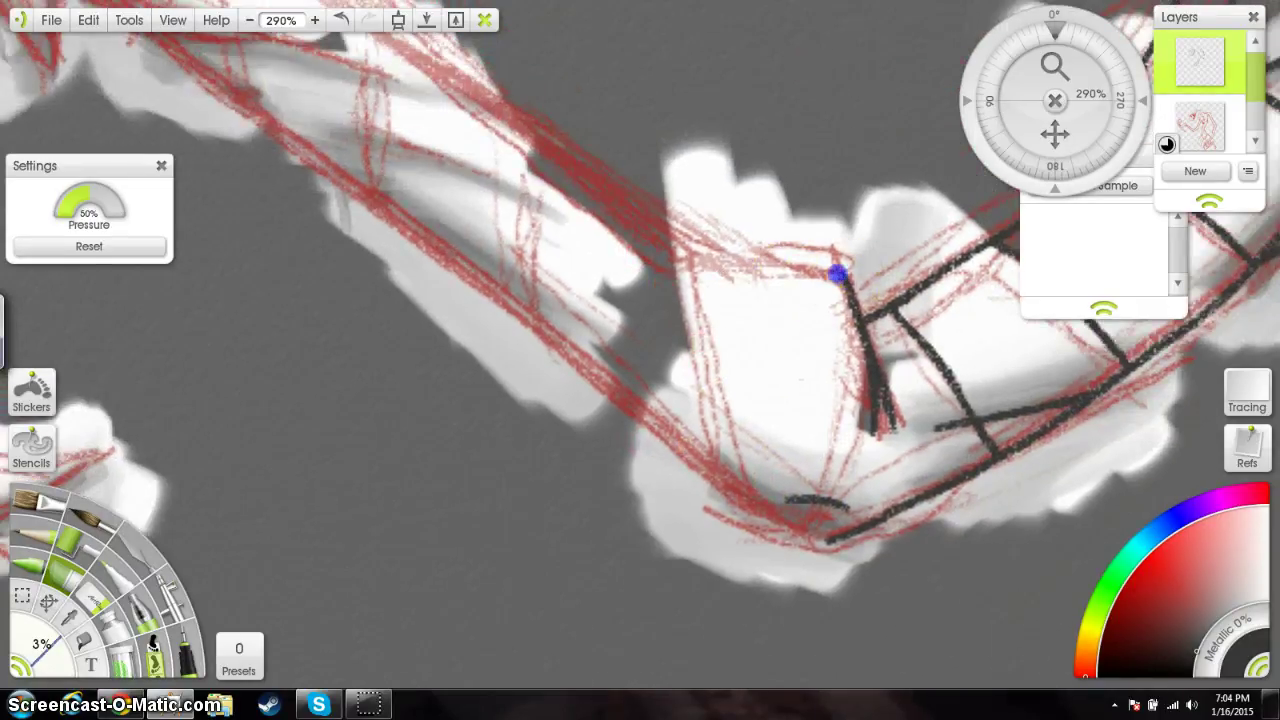
left_click_drag(790, 268, 667, 265)
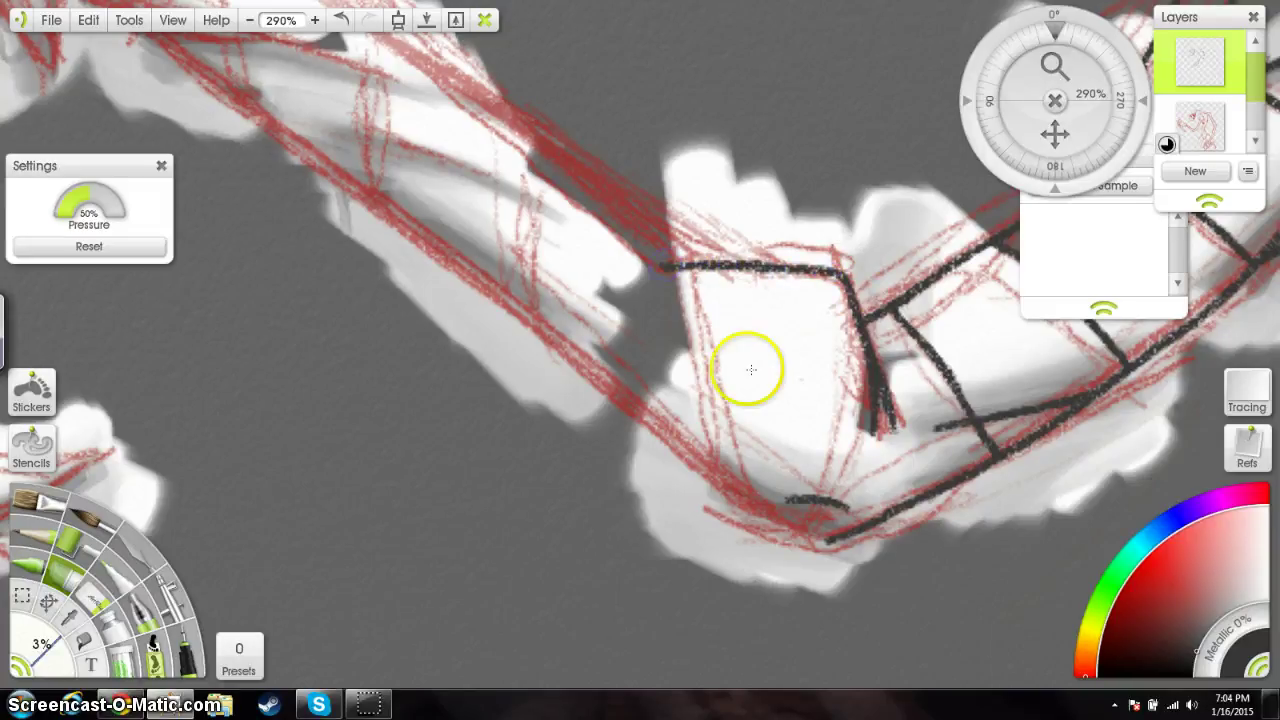
Step: Trace the upper edge of the arm section beyond the white block in black, from its far joint to about halfway down
mouse_move(666, 323)
left_mouse_down()
mouse_move(766, 400)
mouse_move(694, 345)
mouse_move(832, 387)
left_mouse_up()
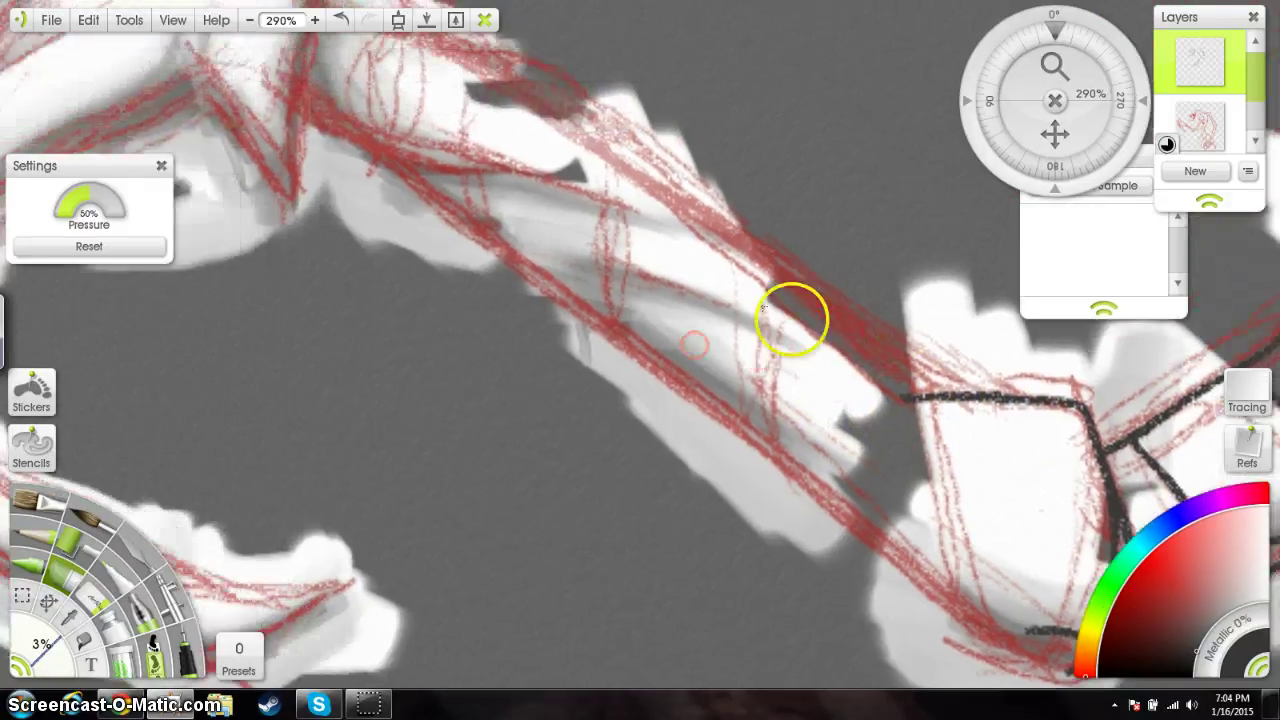
mouse_move(649, 277)
left_mouse_down()
mouse_move(726, 400)
mouse_move(566, 271)
mouse_move(763, 354)
mouse_move(737, 362)
mouse_move(809, 410)
left_mouse_up()
left_click_drag(576, 257, 622, 335)
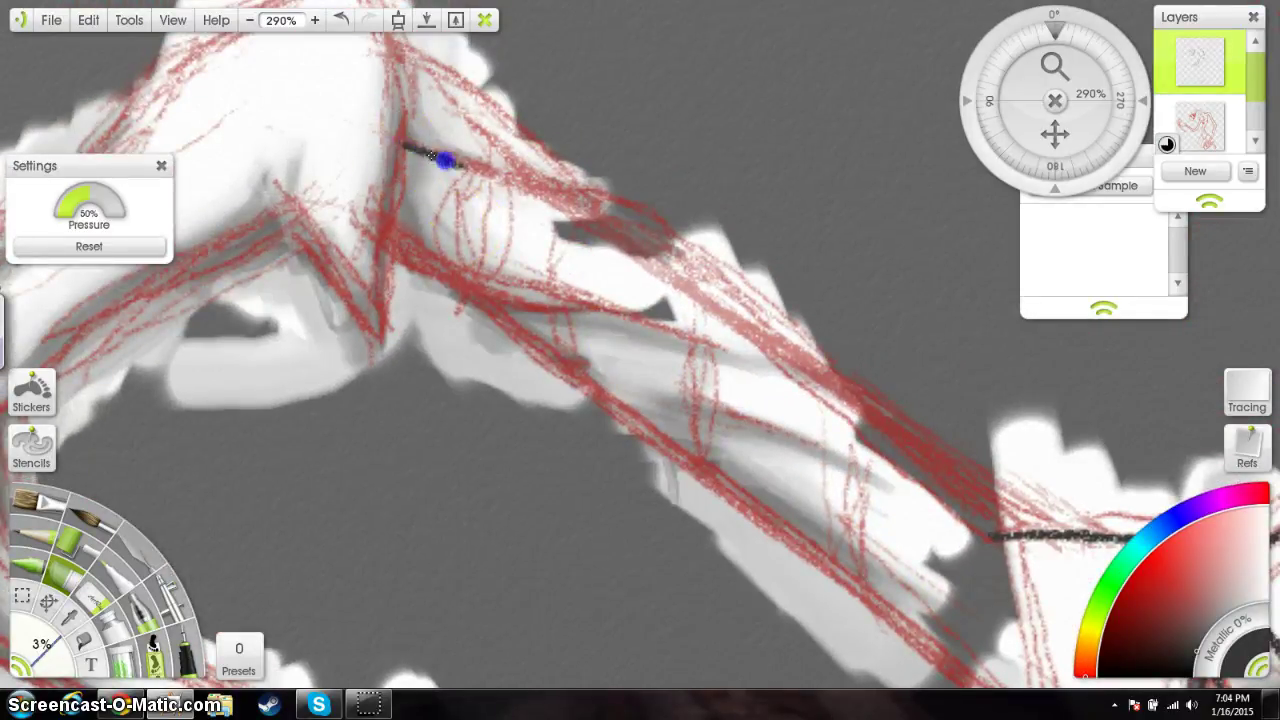
left_click_drag(445, 160, 573, 188)
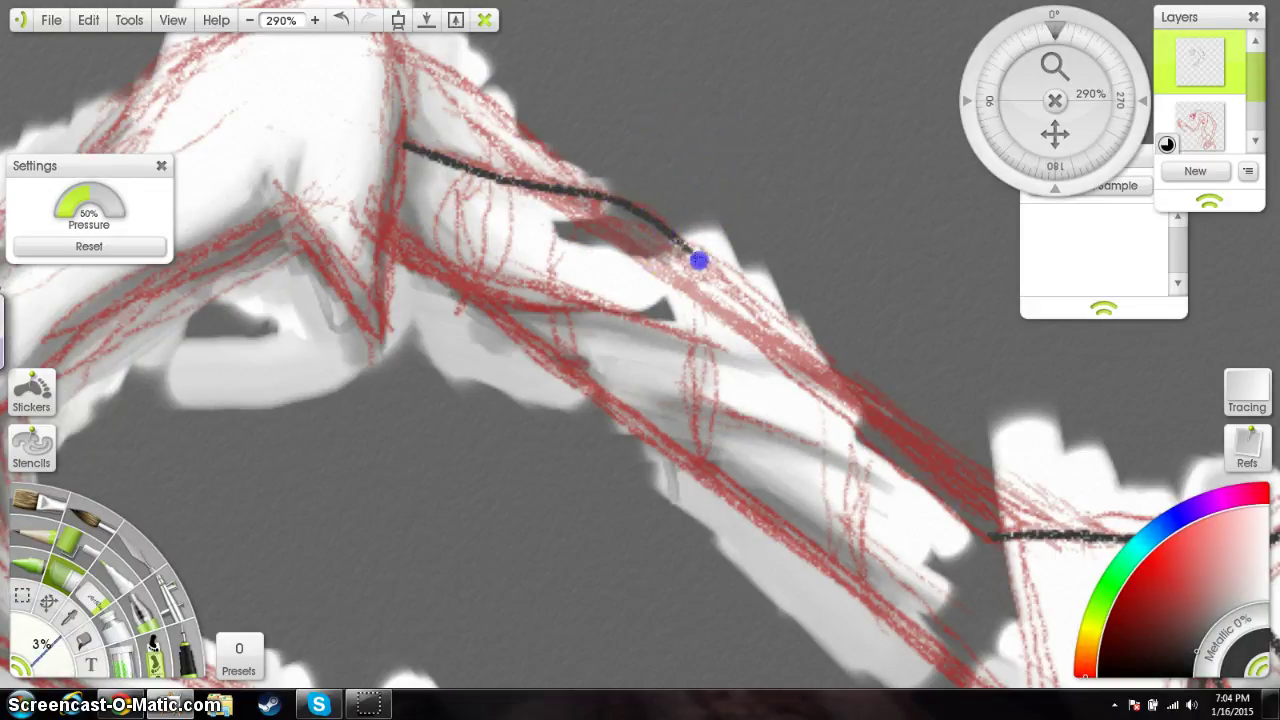
left_click_drag(698, 260, 790, 348)
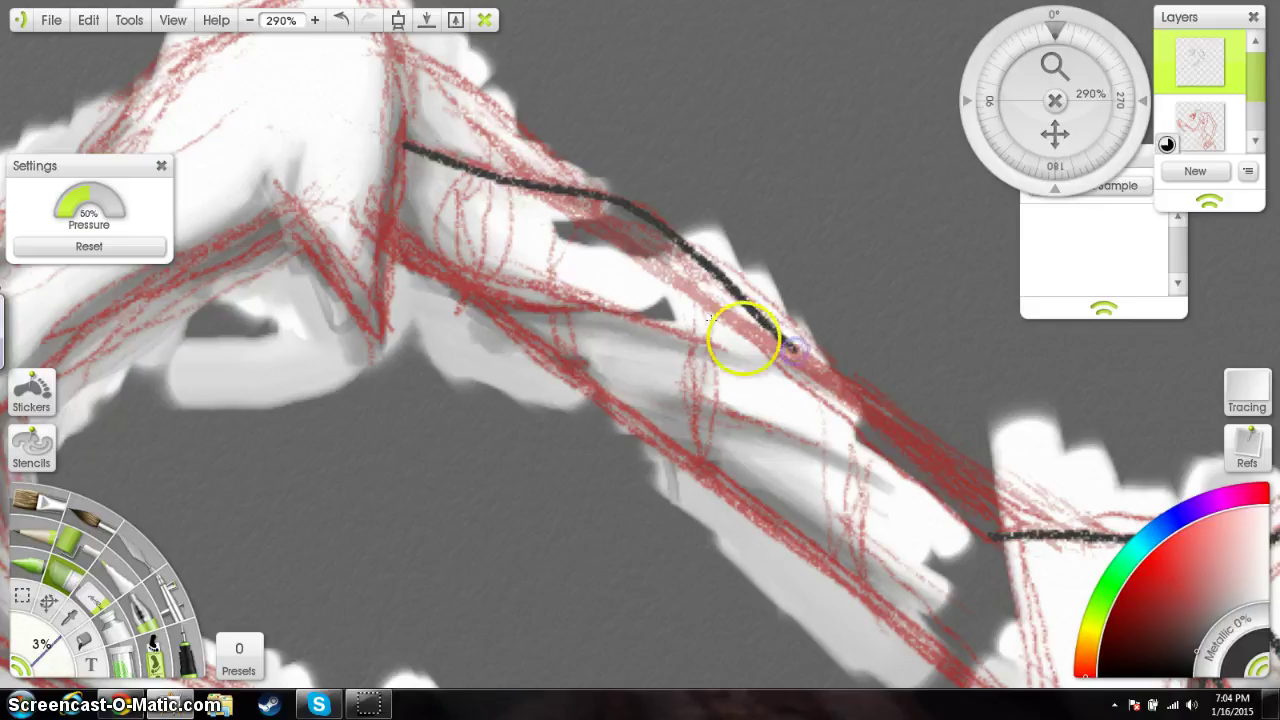
Step: Ink the diagonal crease lines inside this arm section and extend its upper edge down to the white block
left_click_drag(829, 465, 685, 340)
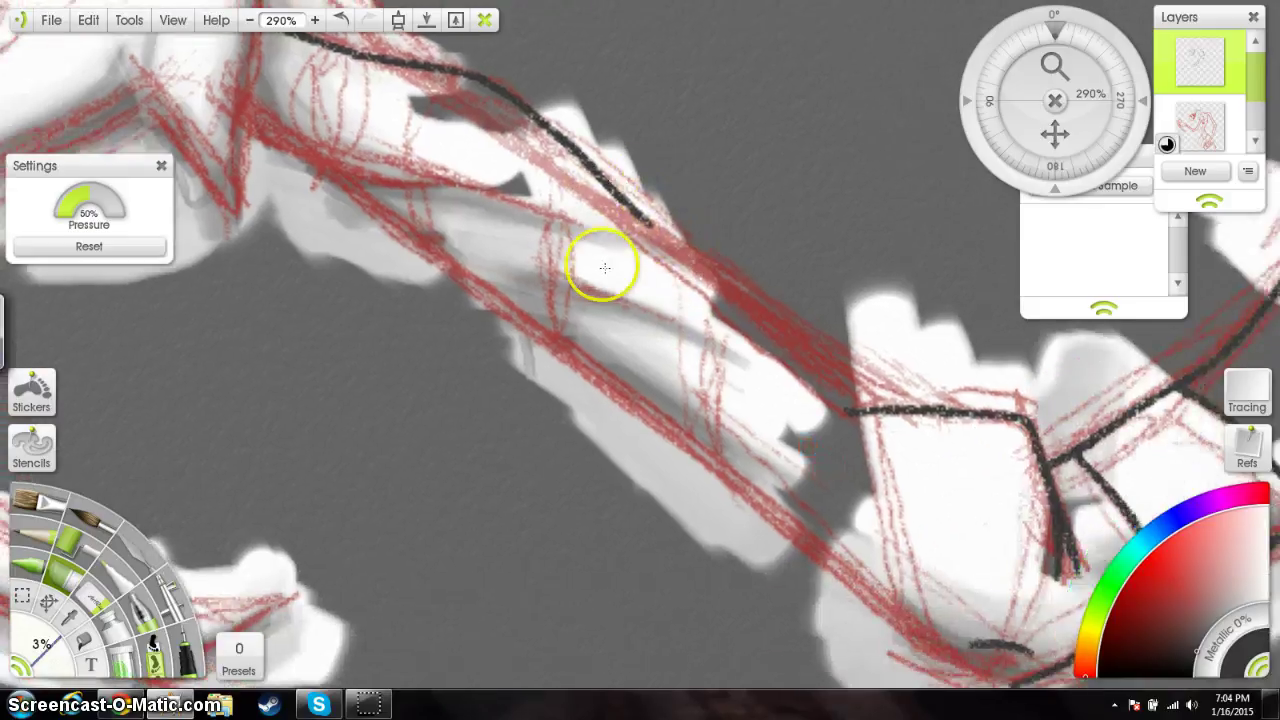
mouse_move(537, 209)
left_mouse_down()
mouse_move(607, 235)
mouse_move(500, 199)
mouse_move(561, 225)
mouse_move(531, 216)
left_mouse_up()
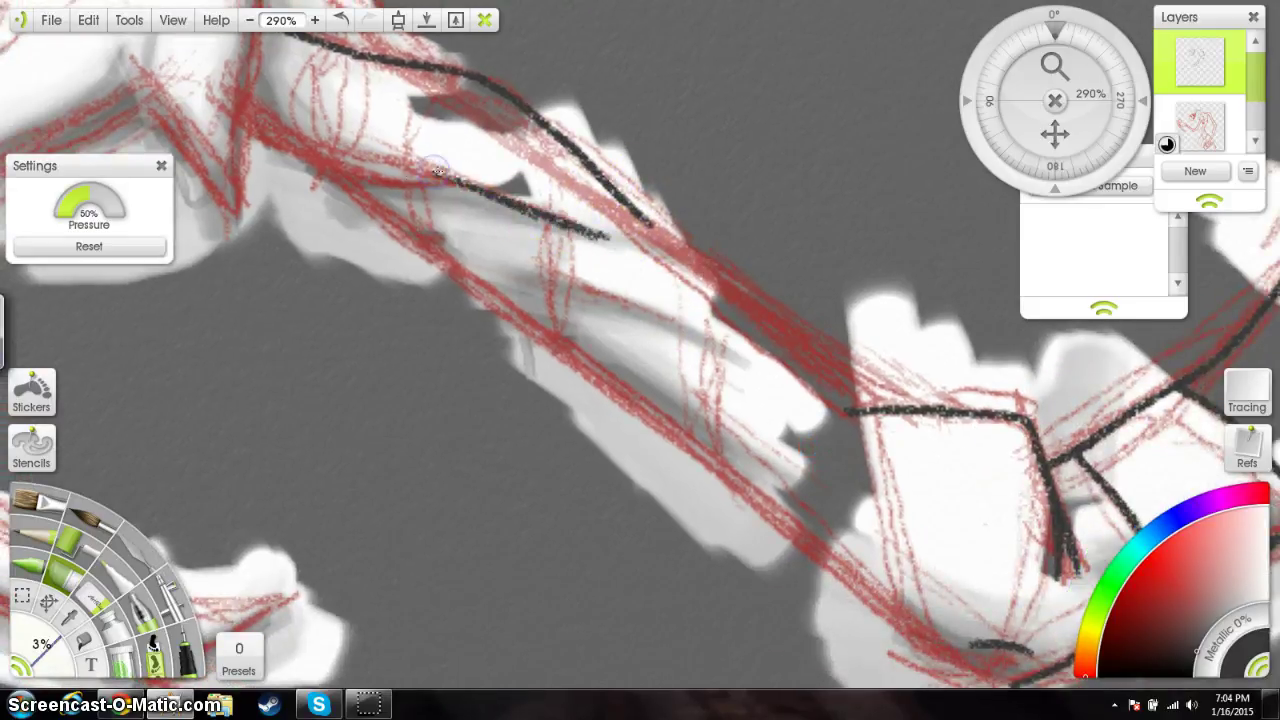
mouse_move(460, 189)
left_mouse_down()
mouse_move(410, 172)
mouse_move(452, 185)
left_mouse_up()
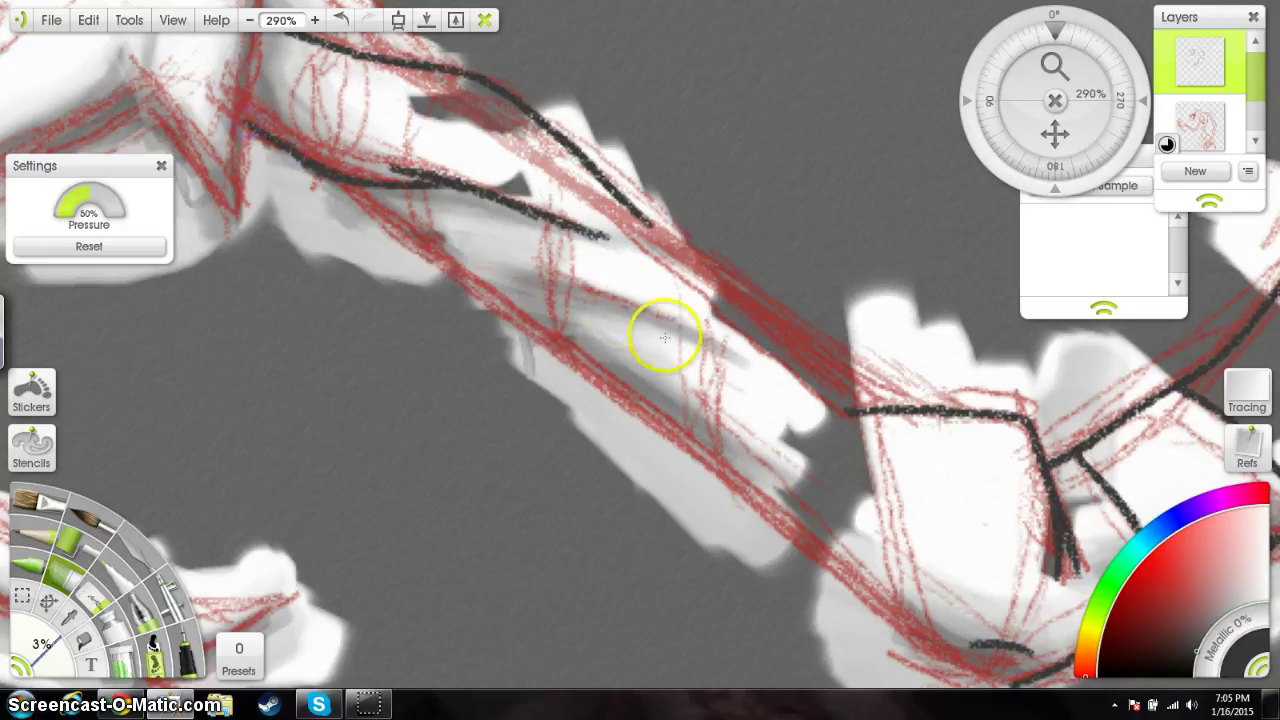
left_click_drag(640, 318, 474, 219)
mouse_move(388, 177)
left_mouse_down()
mouse_move(430, 191)
mouse_move(376, 174)
mouse_move(523, 229)
left_mouse_up()
left_click_drag(477, 121, 493, 134)
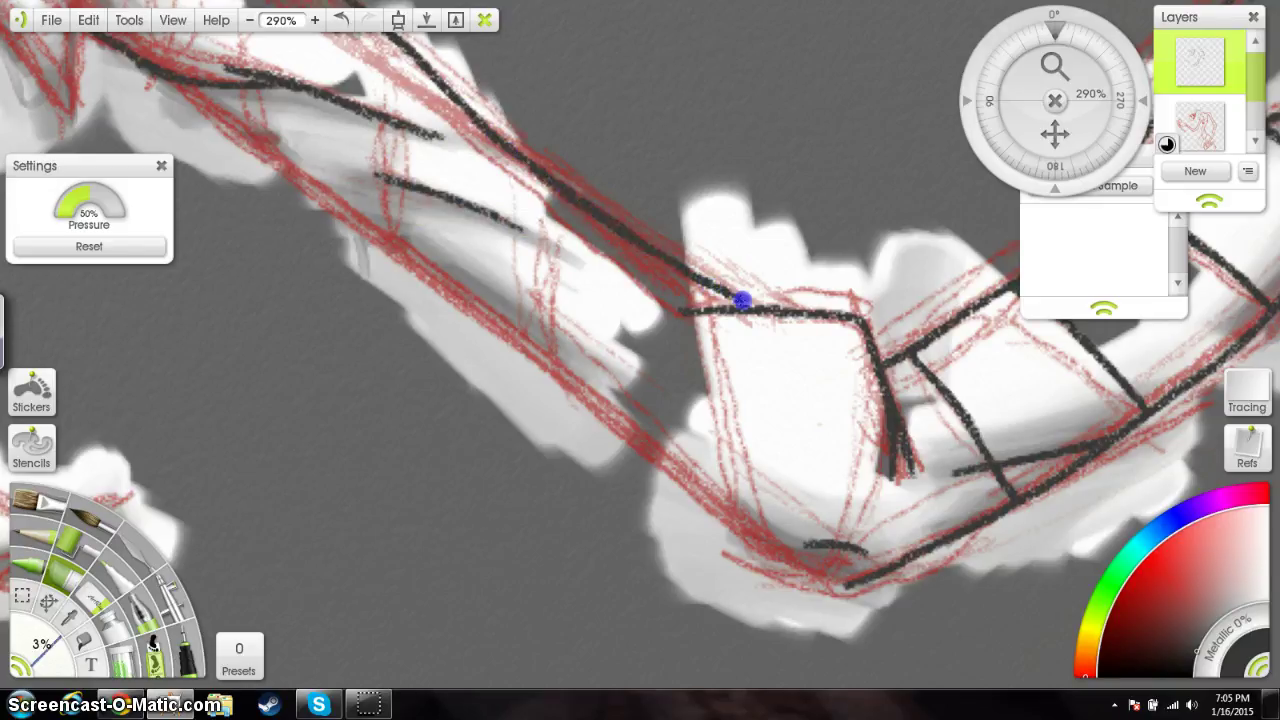
Step: Ink the white block's side edge from beside the dark wedge down to the lower corner
left_click_drag(609, 351, 845, 370)
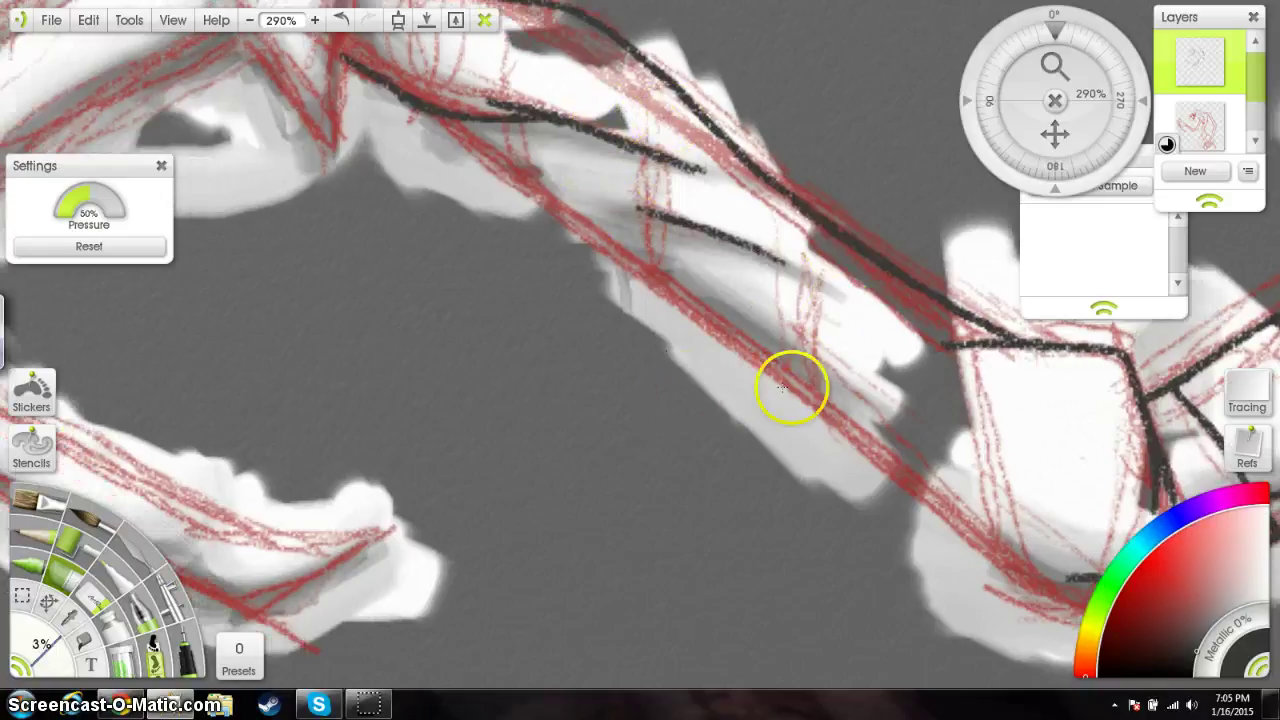
left_click_drag(768, 400, 460, 226)
left_click_drag(873, 414, 785, 384)
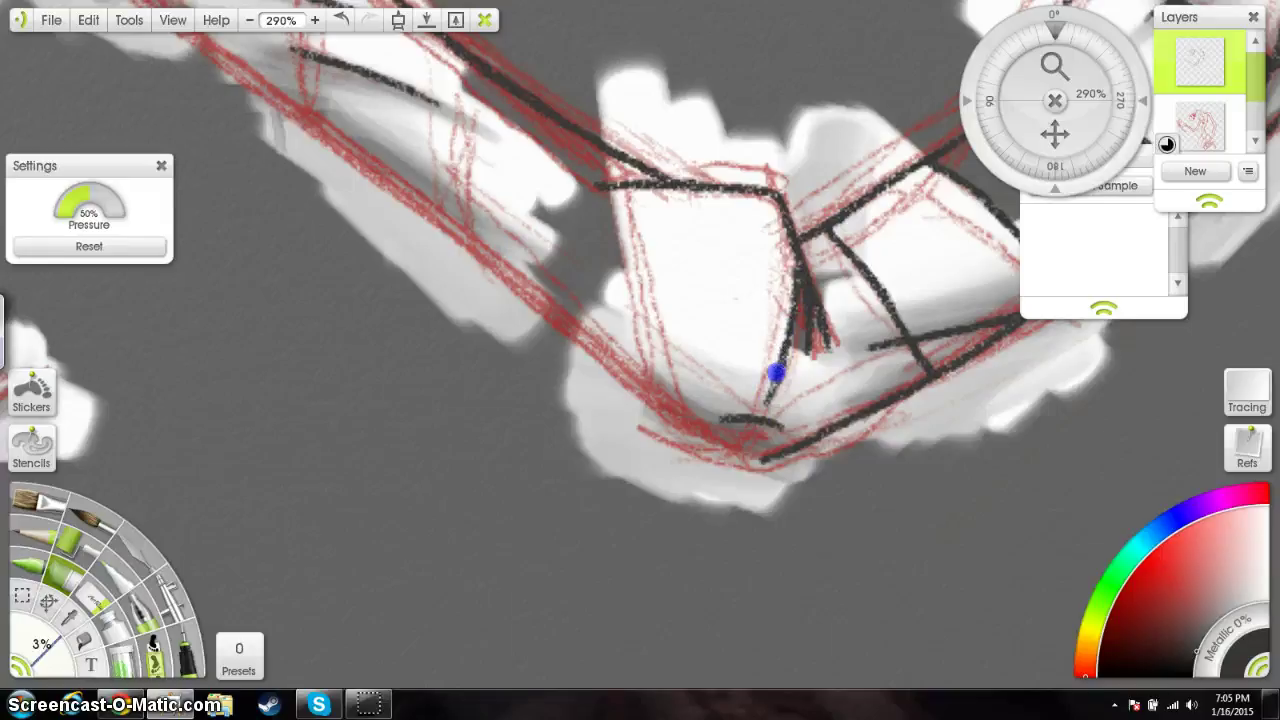
left_click_drag(748, 440, 744, 447)
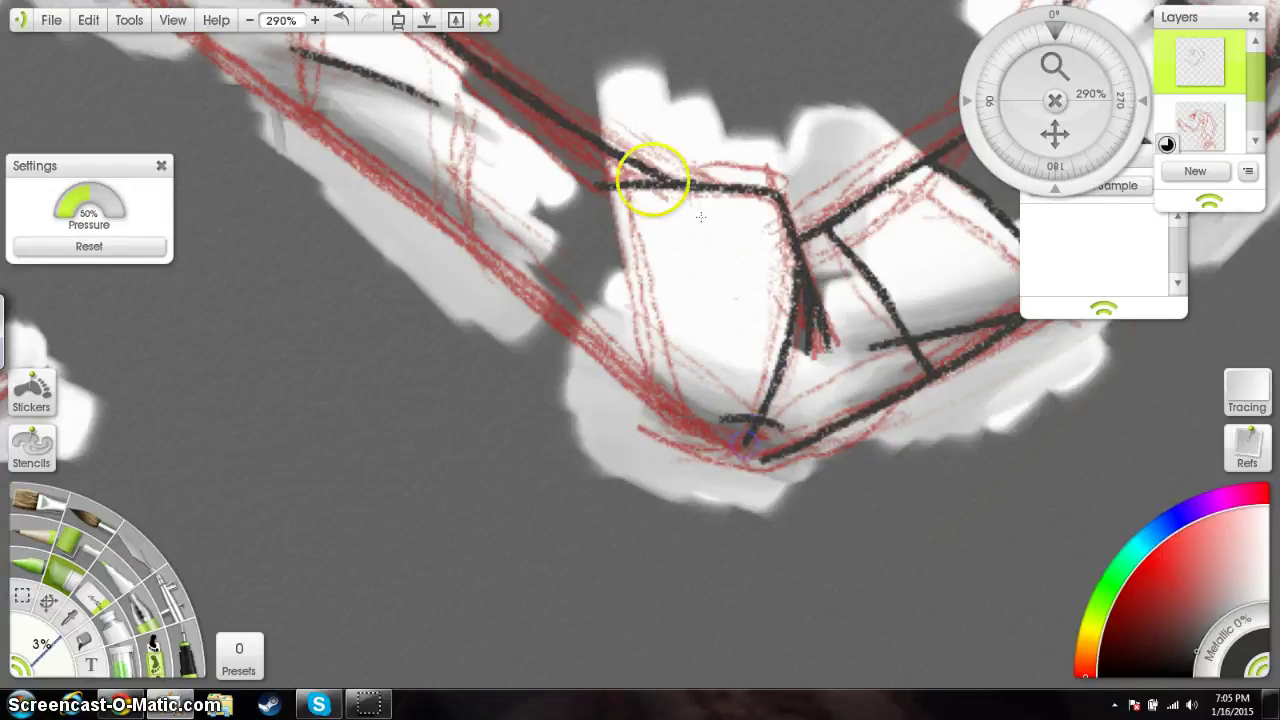
mouse_move(456, 190)
left_mouse_down()
mouse_move(408, 163)
mouse_move(388, 176)
left_mouse_up()
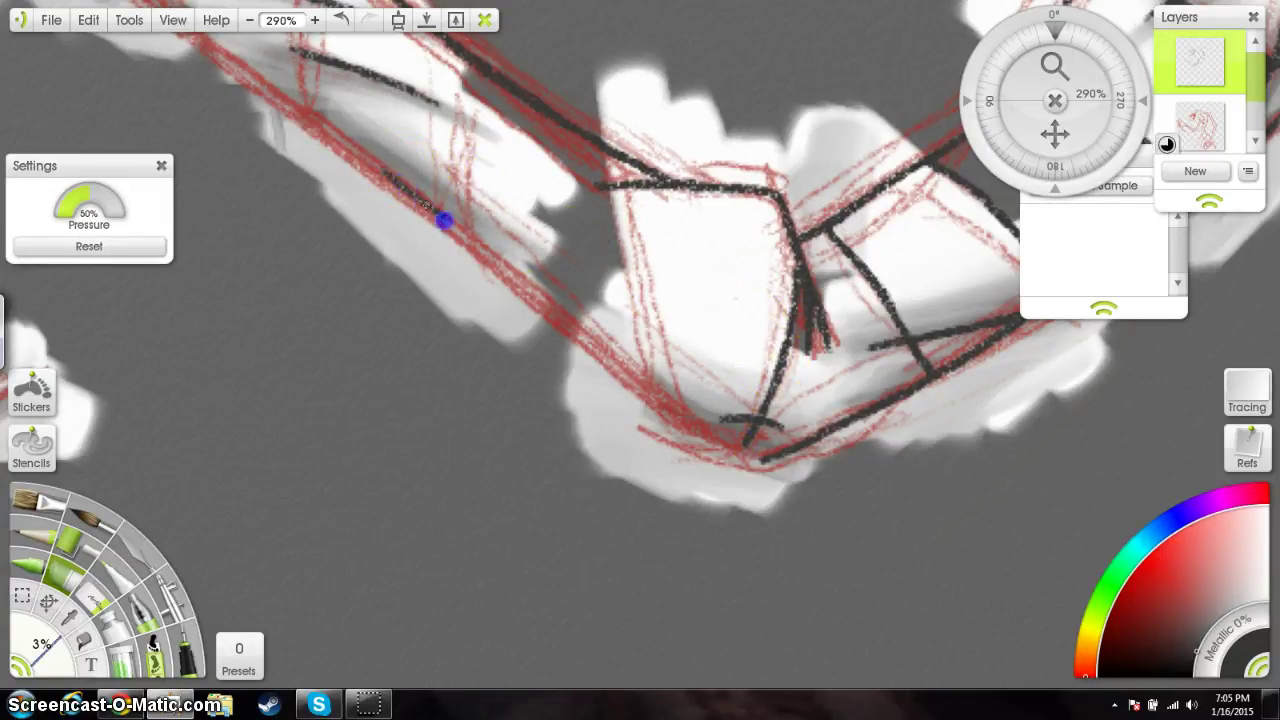
mouse_move(526, 293)
left_mouse_down()
mouse_move(493, 264)
mouse_move(598, 349)
left_mouse_up()
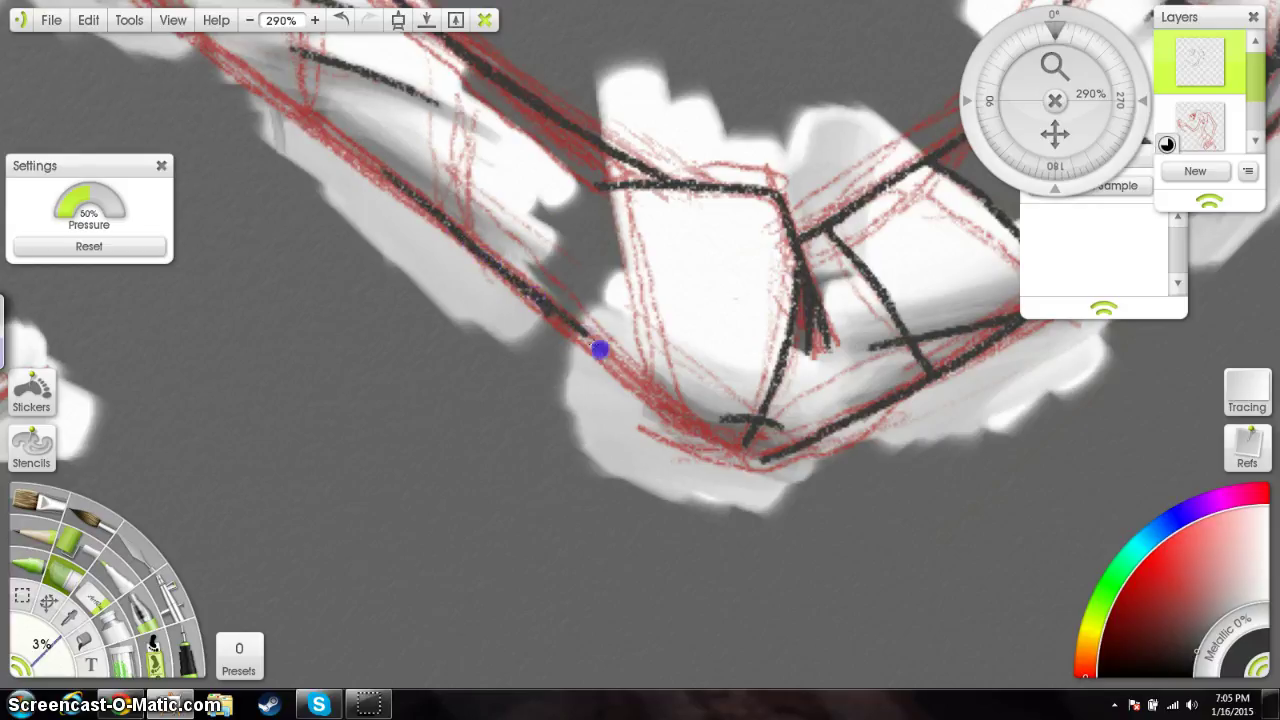
left_click(341, 20)
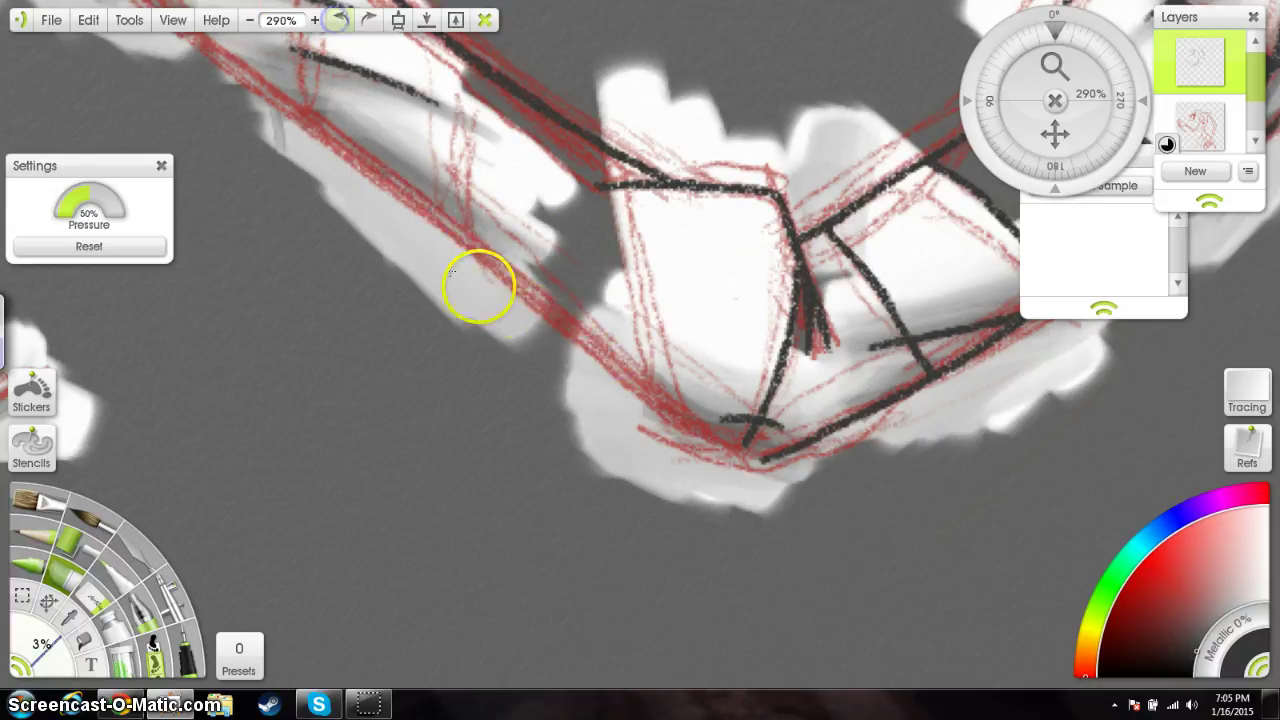
Step: Ink the last stretch of the arm's lower edge into the corner and trace the white block's far side down to it
left_click_drag(547, 303, 564, 318)
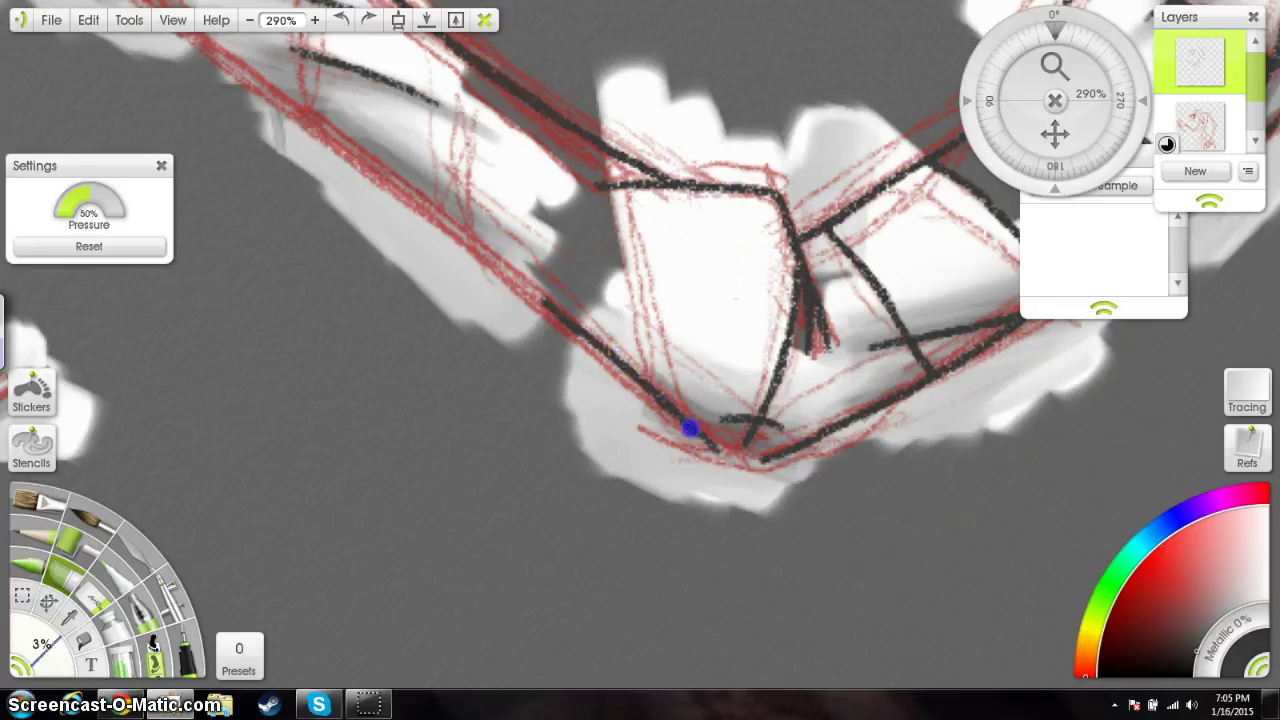
left_click_drag(770, 461, 736, 457)
left_click_drag(673, 387, 791, 435)
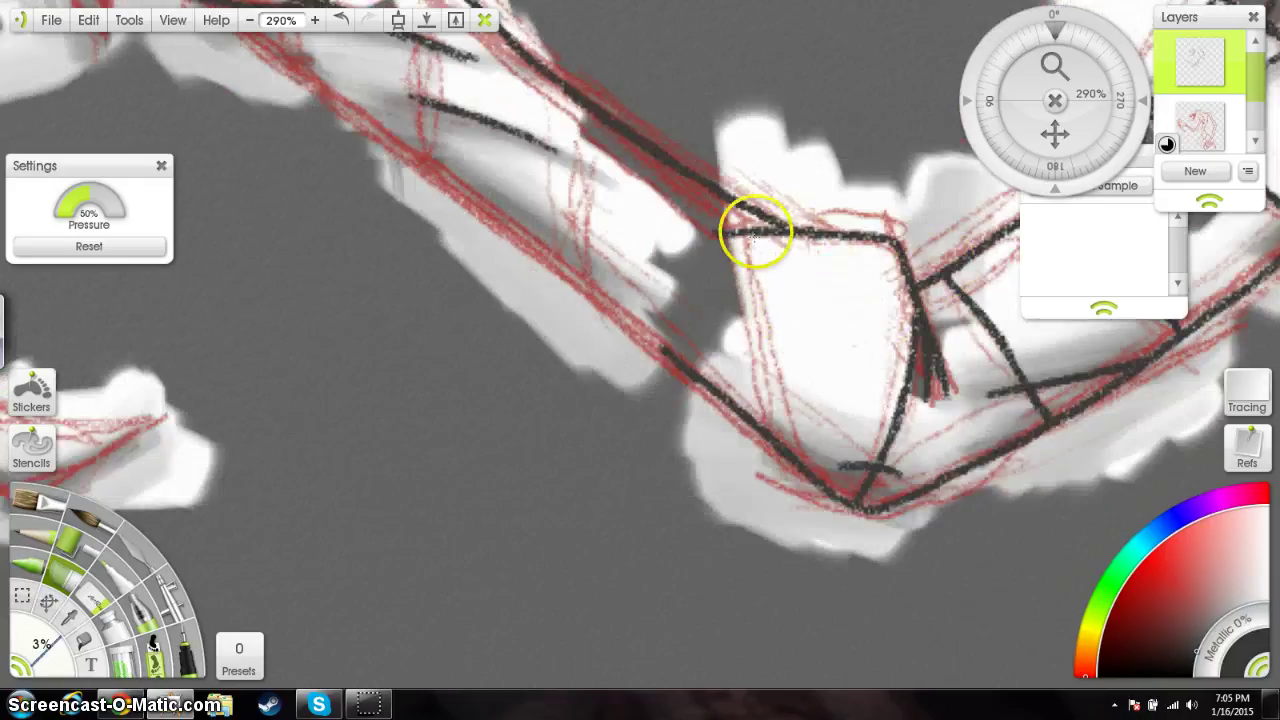
left_click(738, 216)
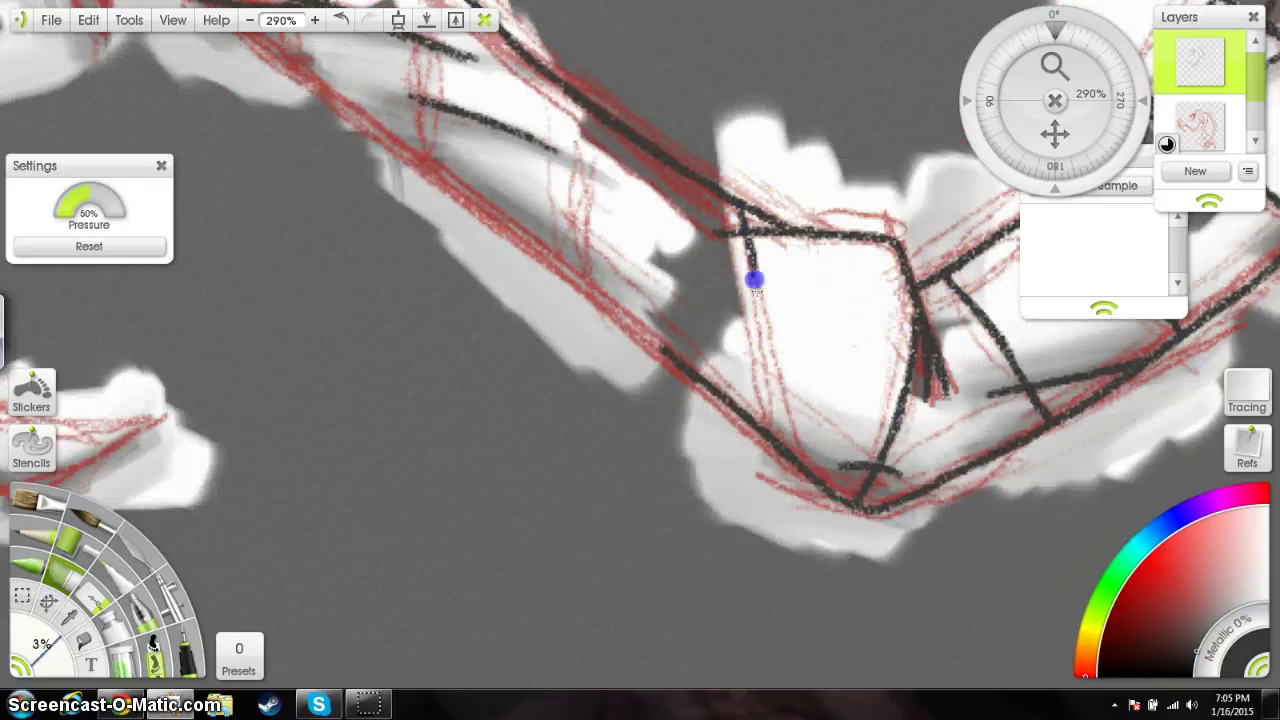
left_click_drag(754, 281, 772, 378)
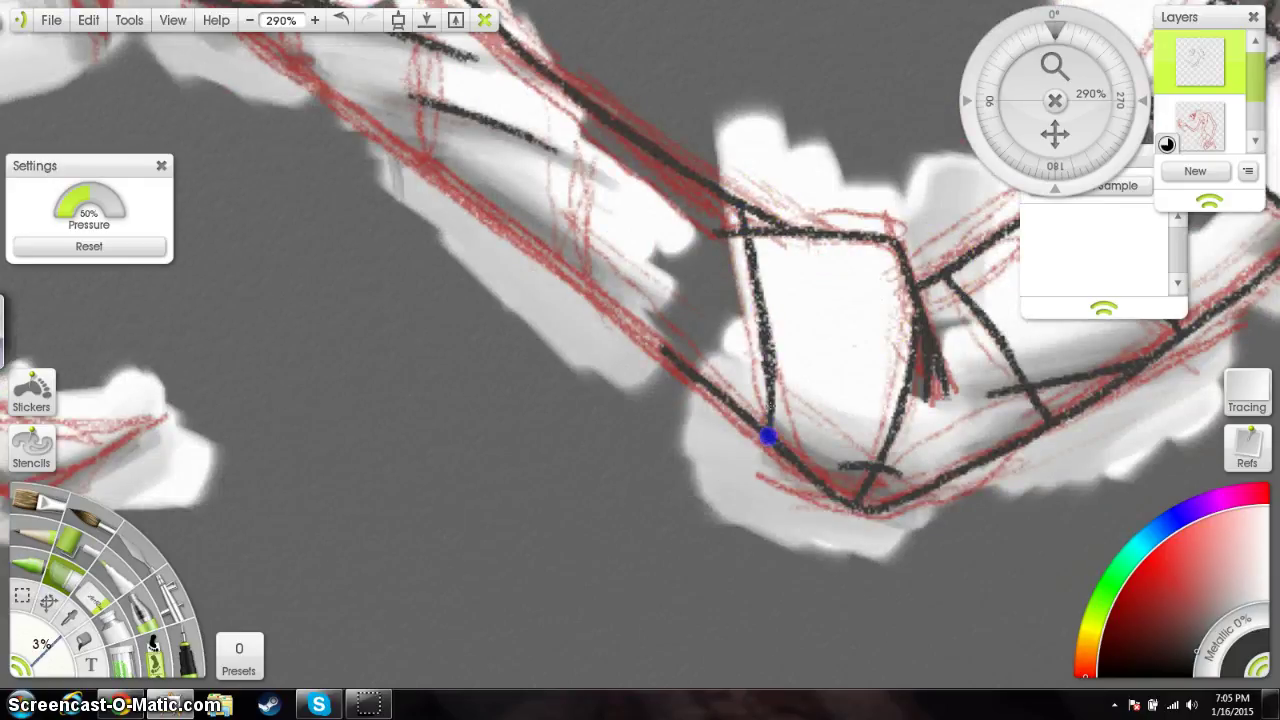
left_click_drag(768, 436, 773, 429)
Step: Ink a black band line across the arm section, from its upper edge past the short crease to its lower edge
mouse_move(499, 242)
left_mouse_down()
mouse_move(597, 331)
mouse_move(669, 359)
left_mouse_up()
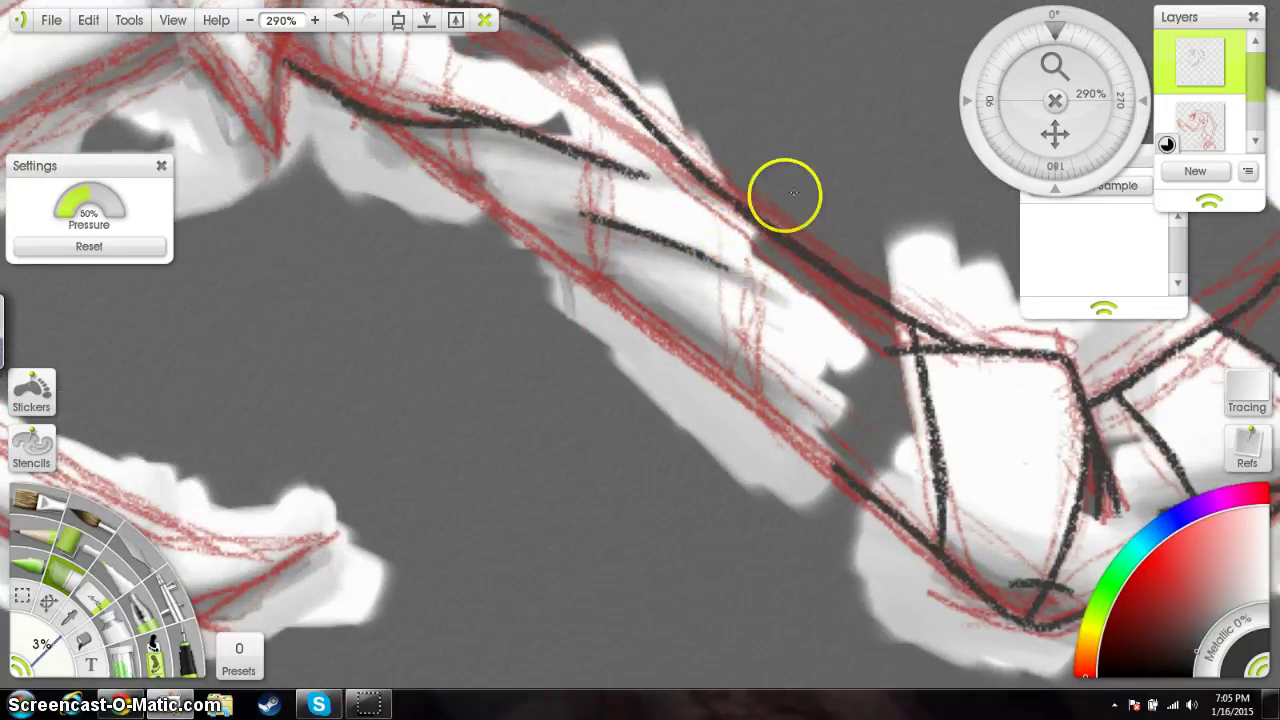
left_click_drag(733, 212, 733, 212)
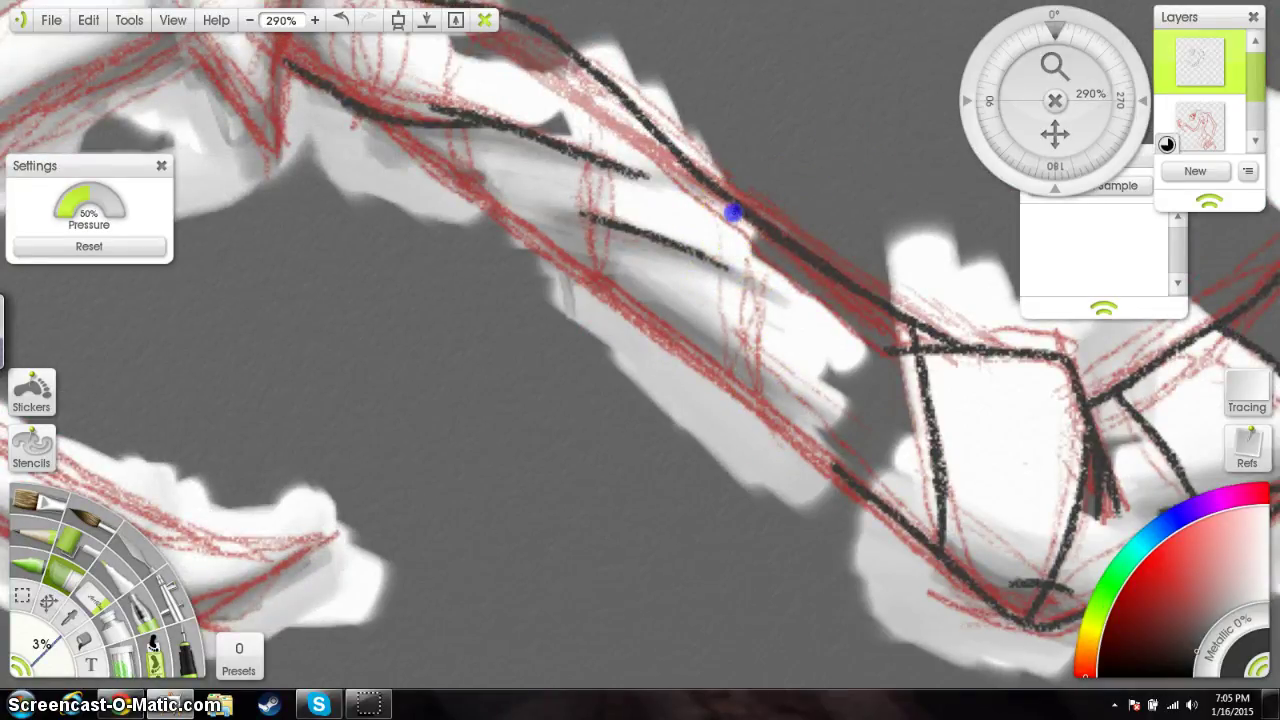
left_click_drag(733, 301, 735, 292)
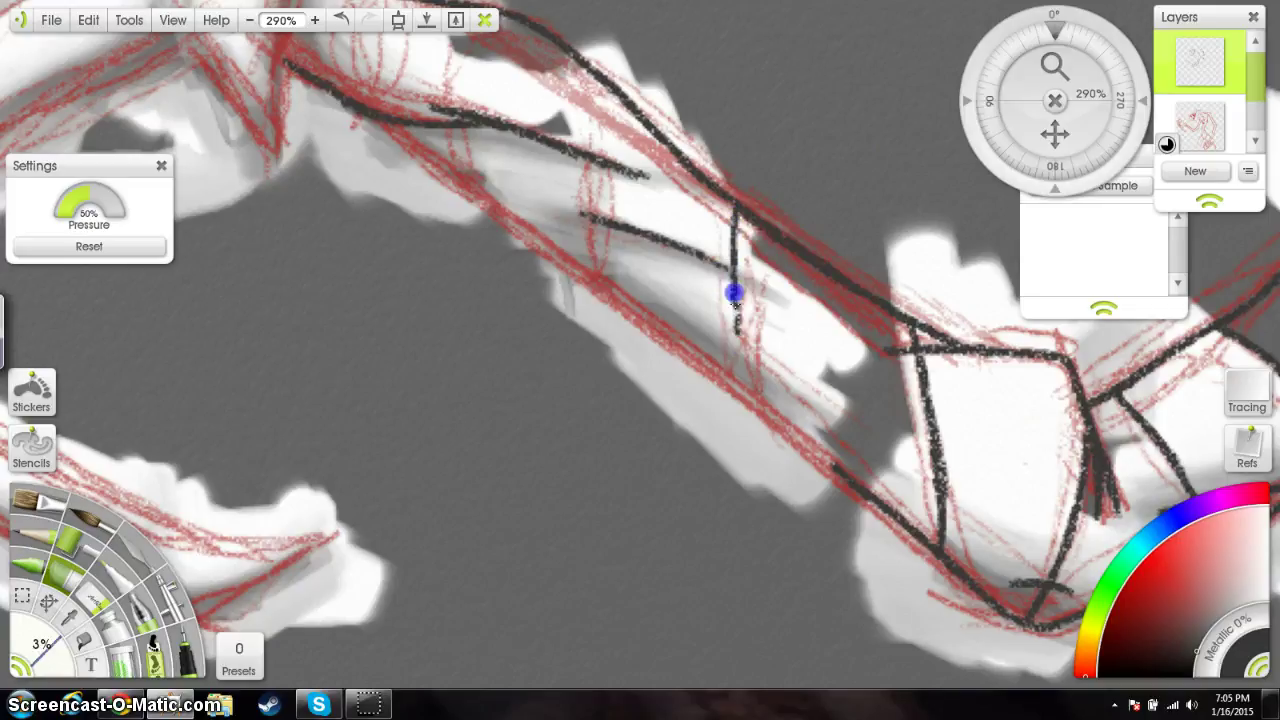
left_click_drag(747, 391, 747, 392)
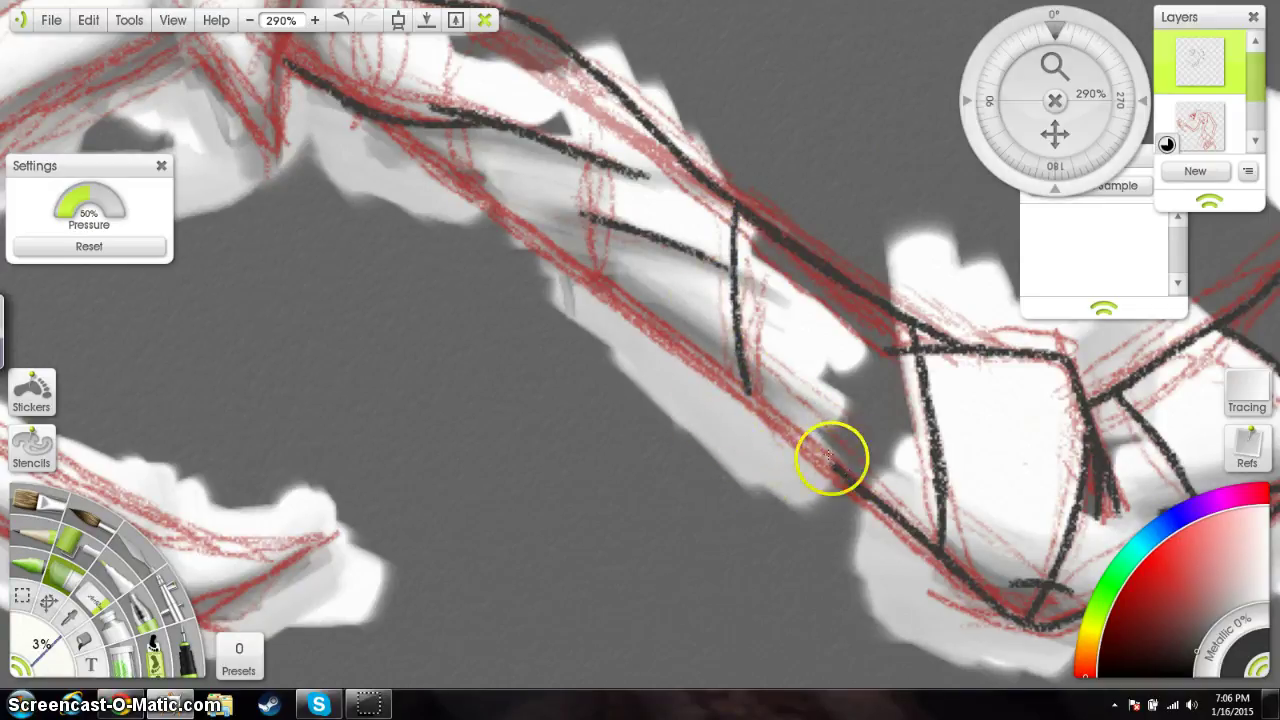
Step: Continue the arm section's lower edge in black from the inked stretch up to the crease near its far joint
left_click_drag(828, 461, 828, 461)
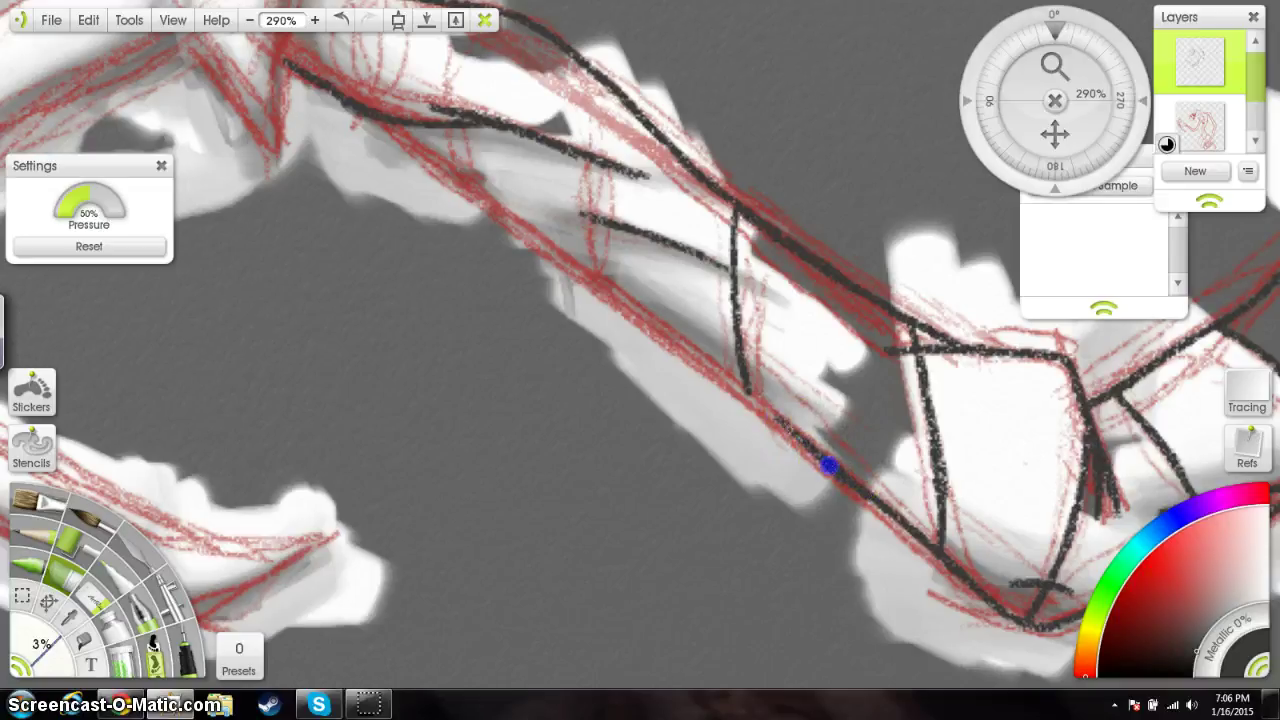
left_click_drag(741, 391, 712, 368)
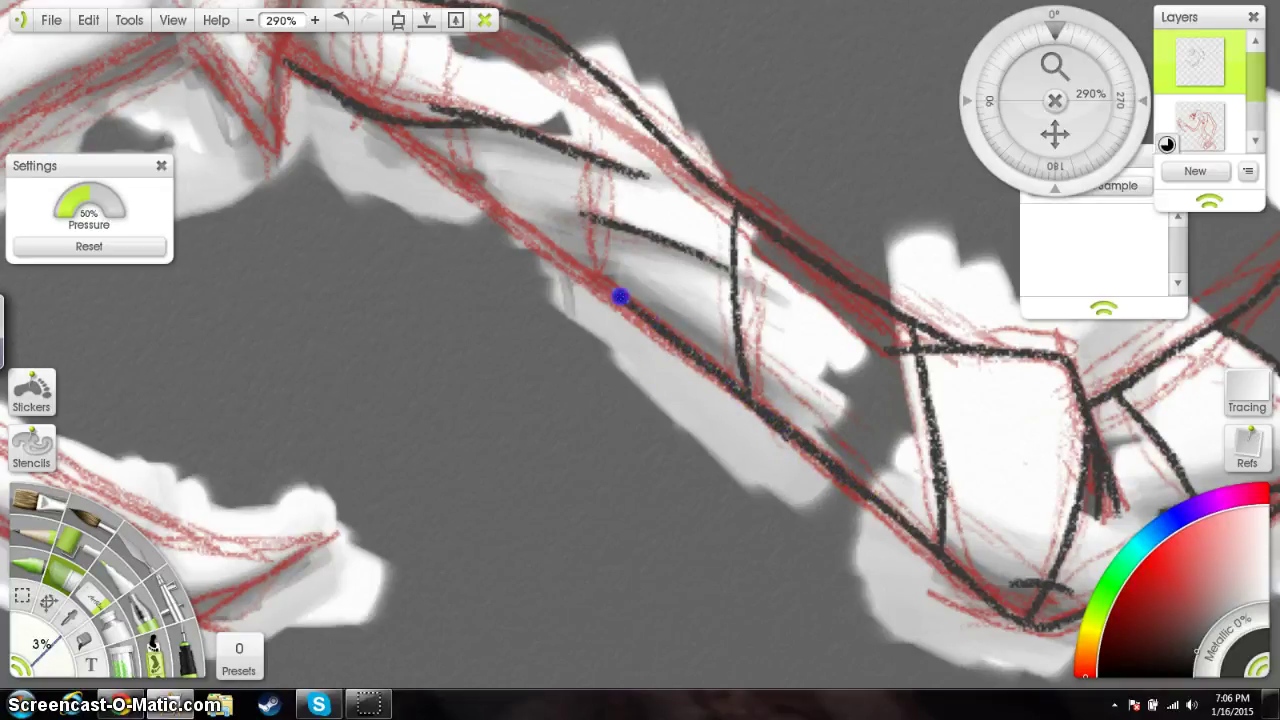
mouse_move(580, 268)
left_mouse_down()
mouse_move(622, 297)
mouse_move(615, 286)
left_mouse_up()
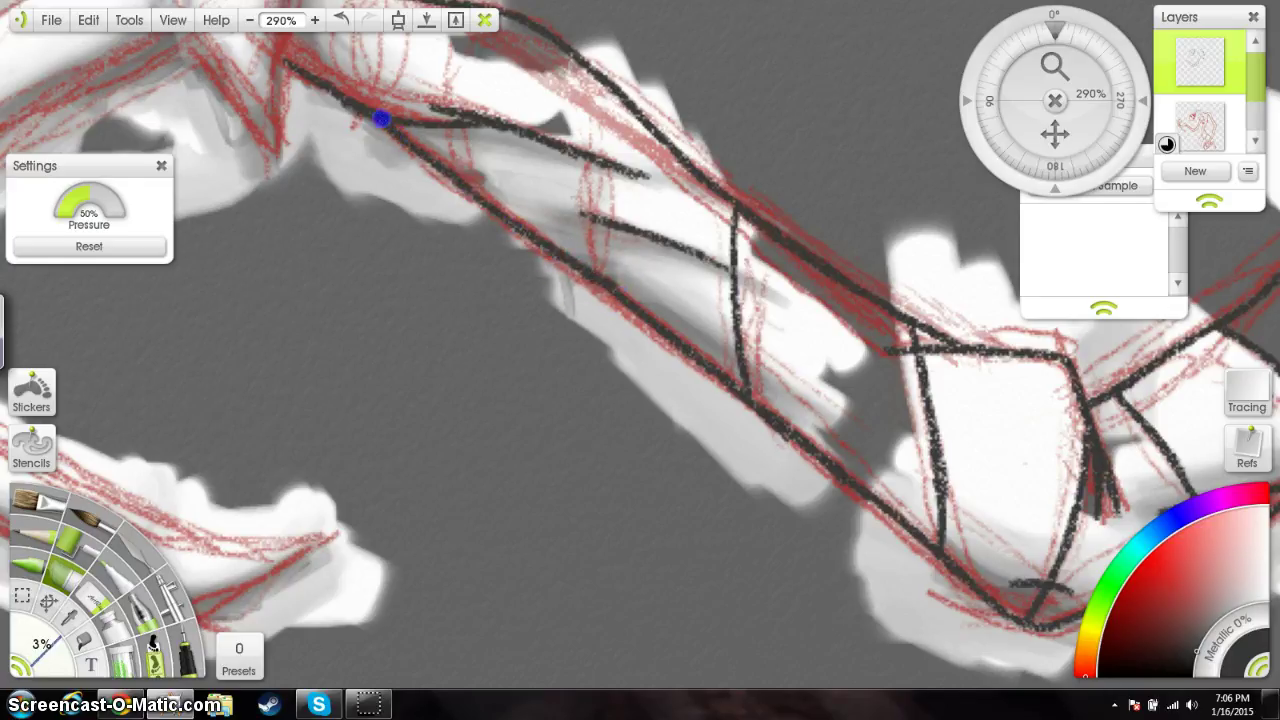
Step: Ink two more black band lines across the arm section between the first band and its far joint
left_click_drag(629, 234, 787, 326)
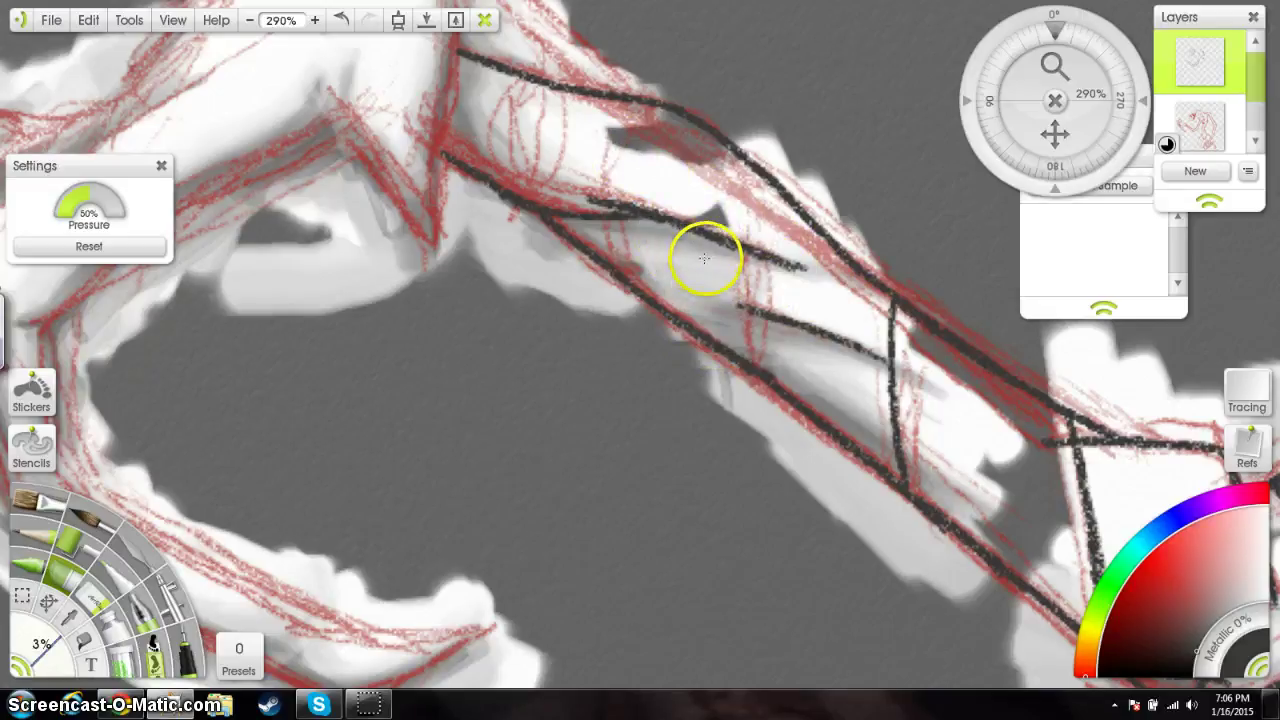
right_click(752, 362)
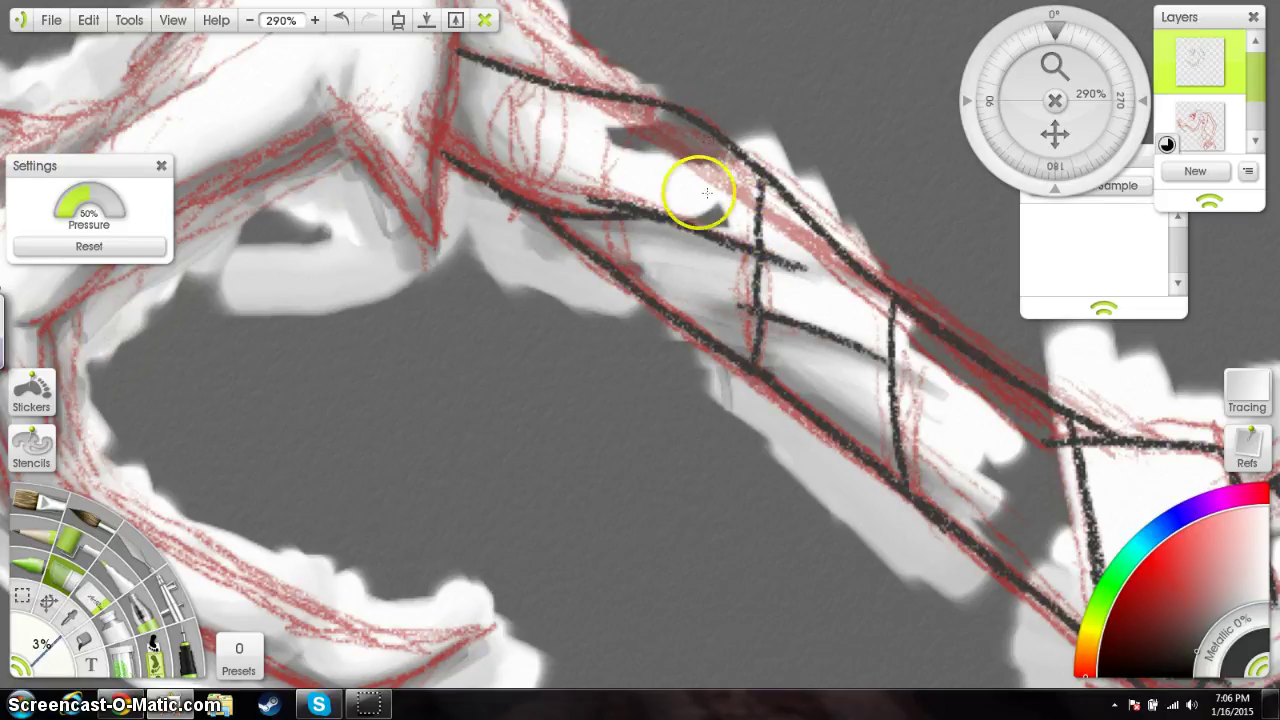
left_click(756, 171)
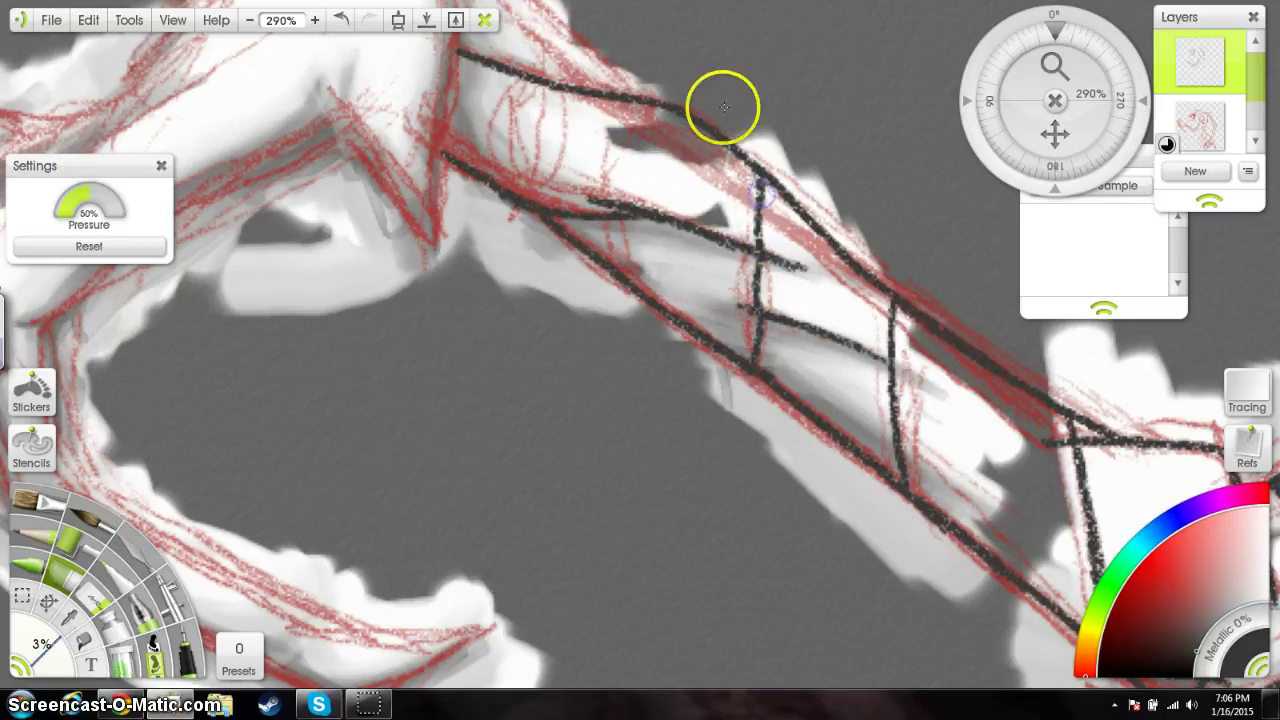
left_click(607, 104)
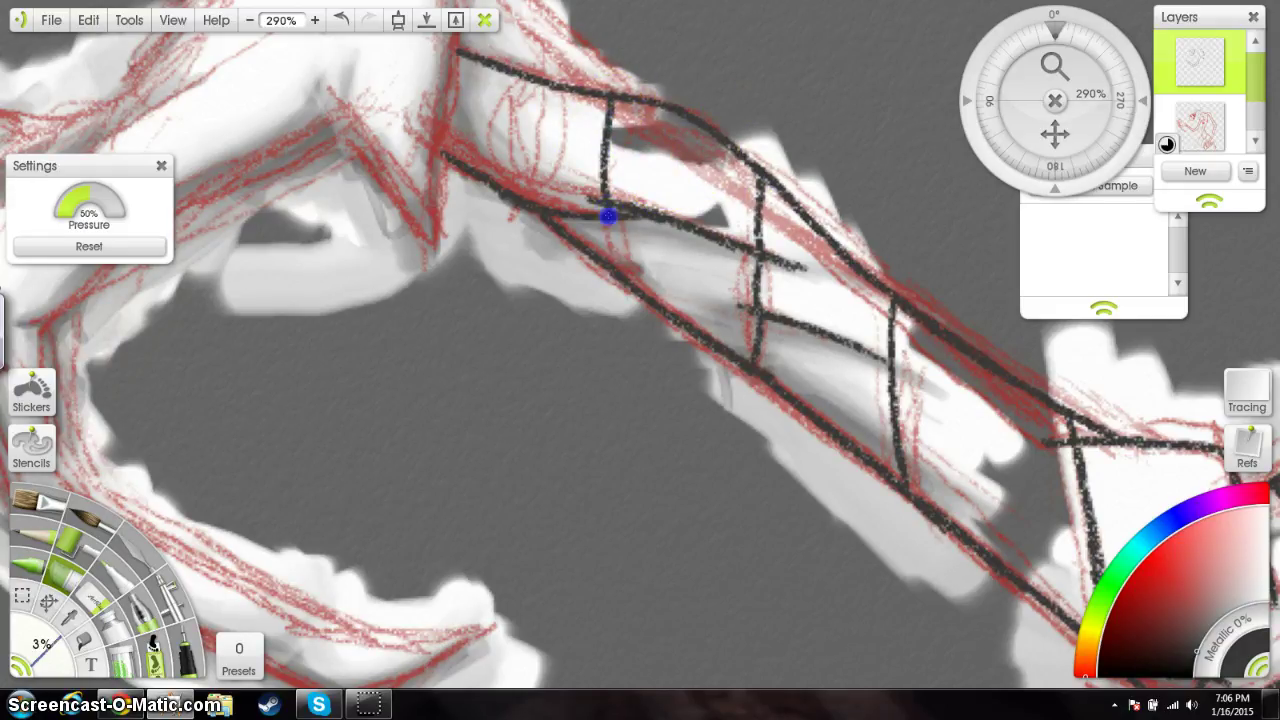
left_click_drag(611, 261, 611, 262)
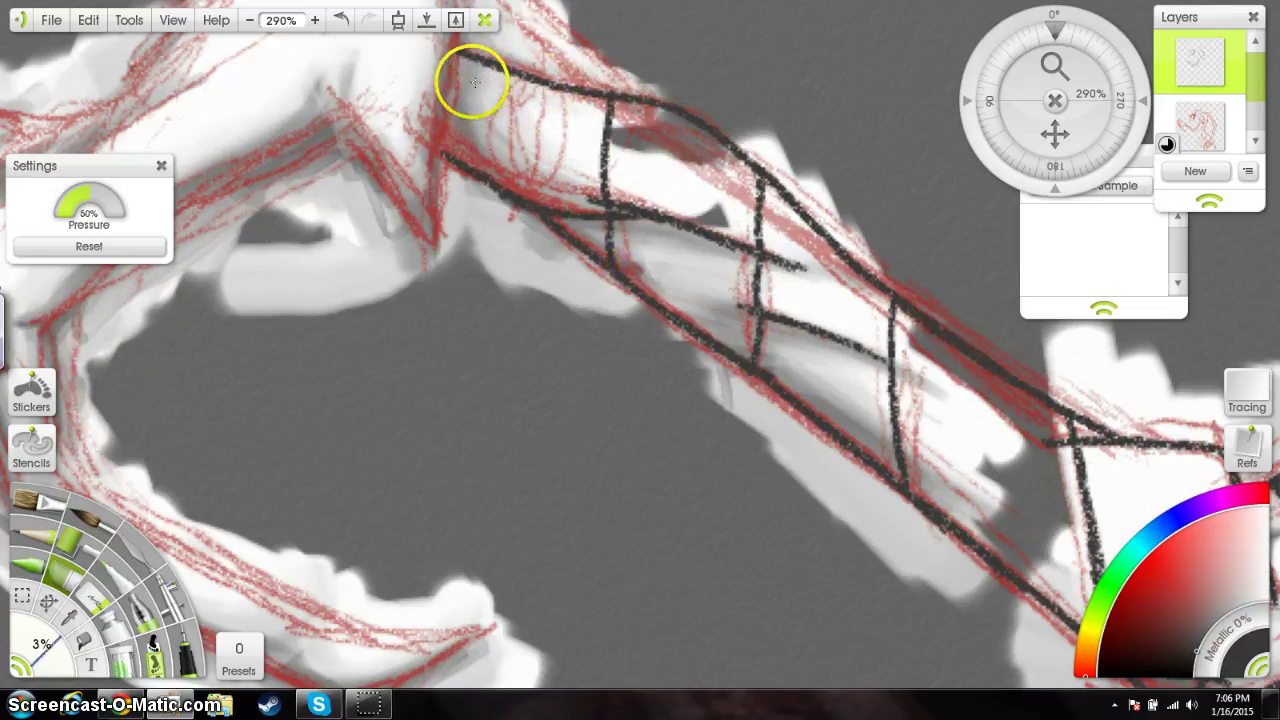
Step: Ink a black band line at the arm section's near end, the outer edge above it up to the joint, and a short crease underneath
left_click_drag(469, 66, 467, 62)
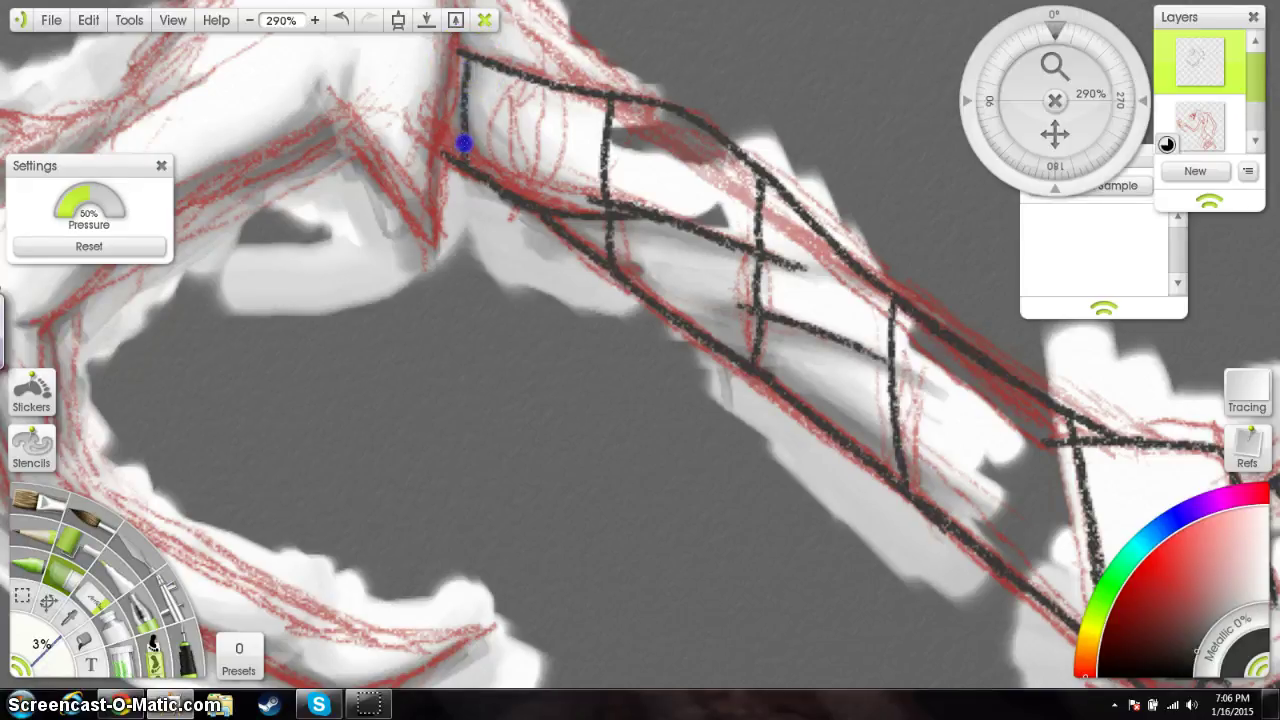
left_click_drag(517, 232, 705, 328)
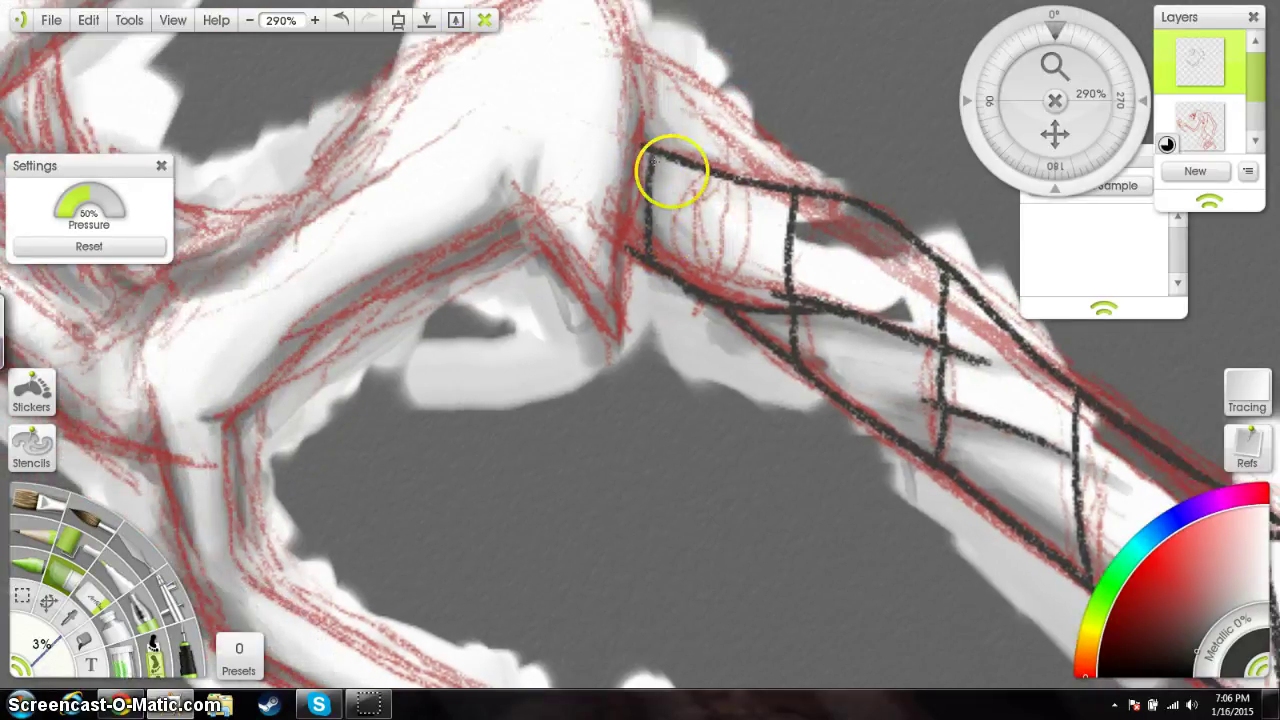
left_click_drag(663, 206, 735, 306)
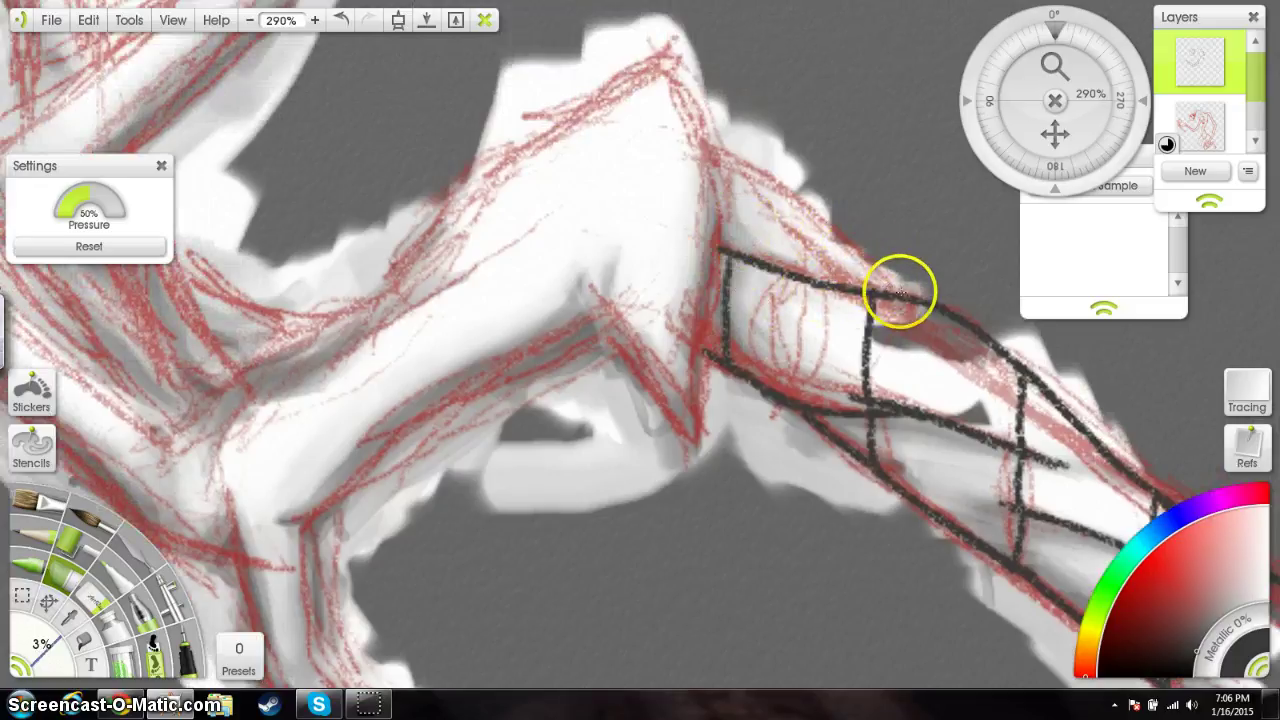
left_click_drag(884, 285, 884, 285)
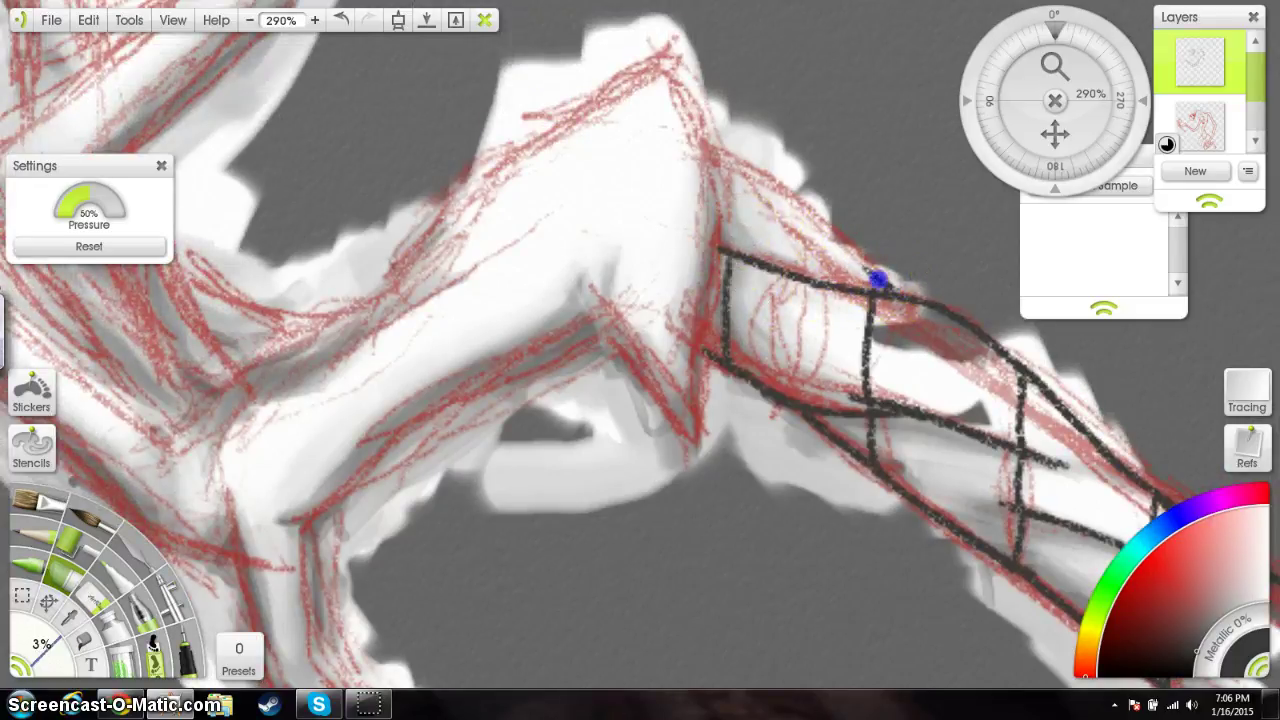
mouse_move(828, 238)
left_mouse_down()
mouse_move(846, 257)
mouse_move(703, 147)
left_mouse_up()
left_click_drag(780, 222, 820, 255)
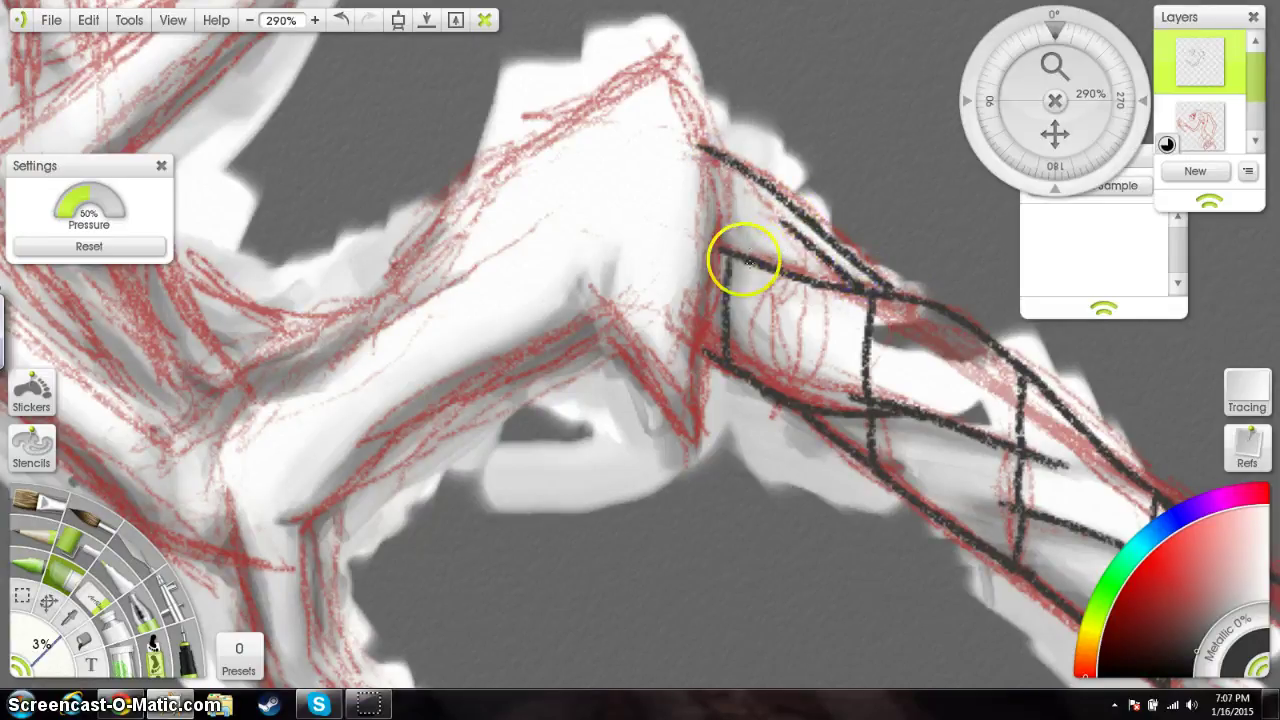
Step: Extend the end band line up to the arm's outer edge and join the short crease to the inked edge
left_click_drag(735, 253, 735, 253)
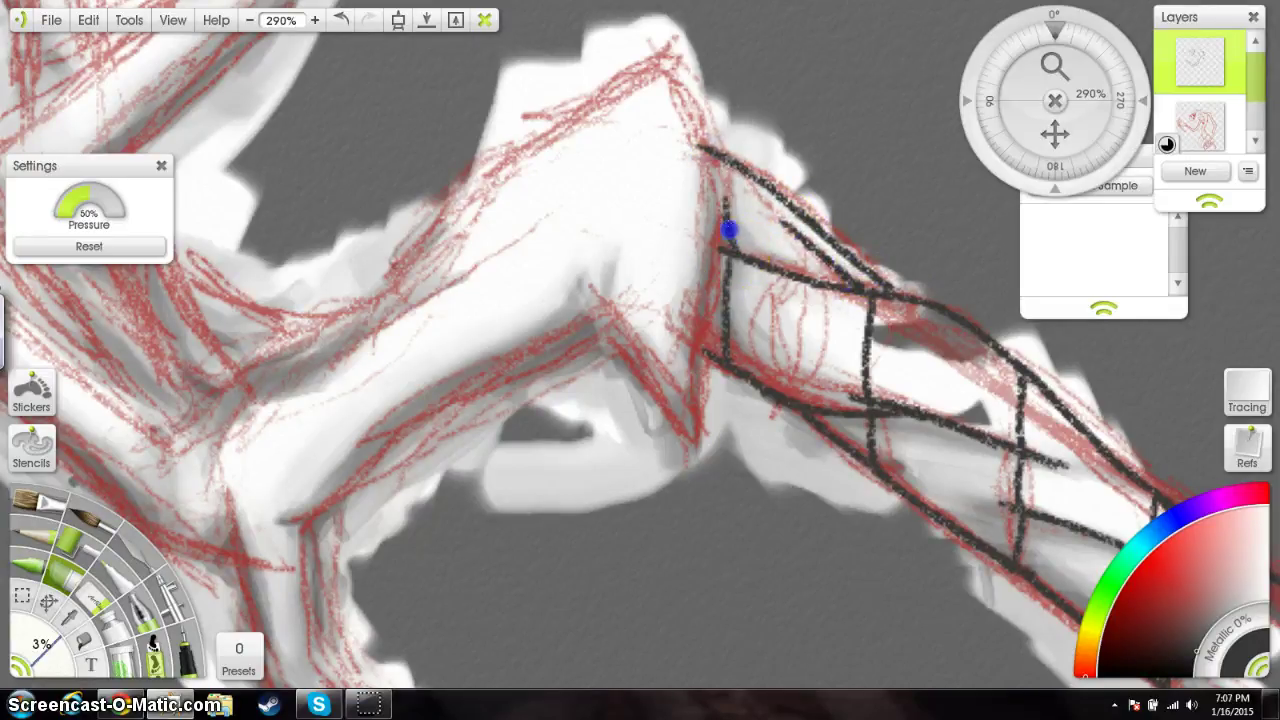
left_click_drag(727, 185, 729, 163)
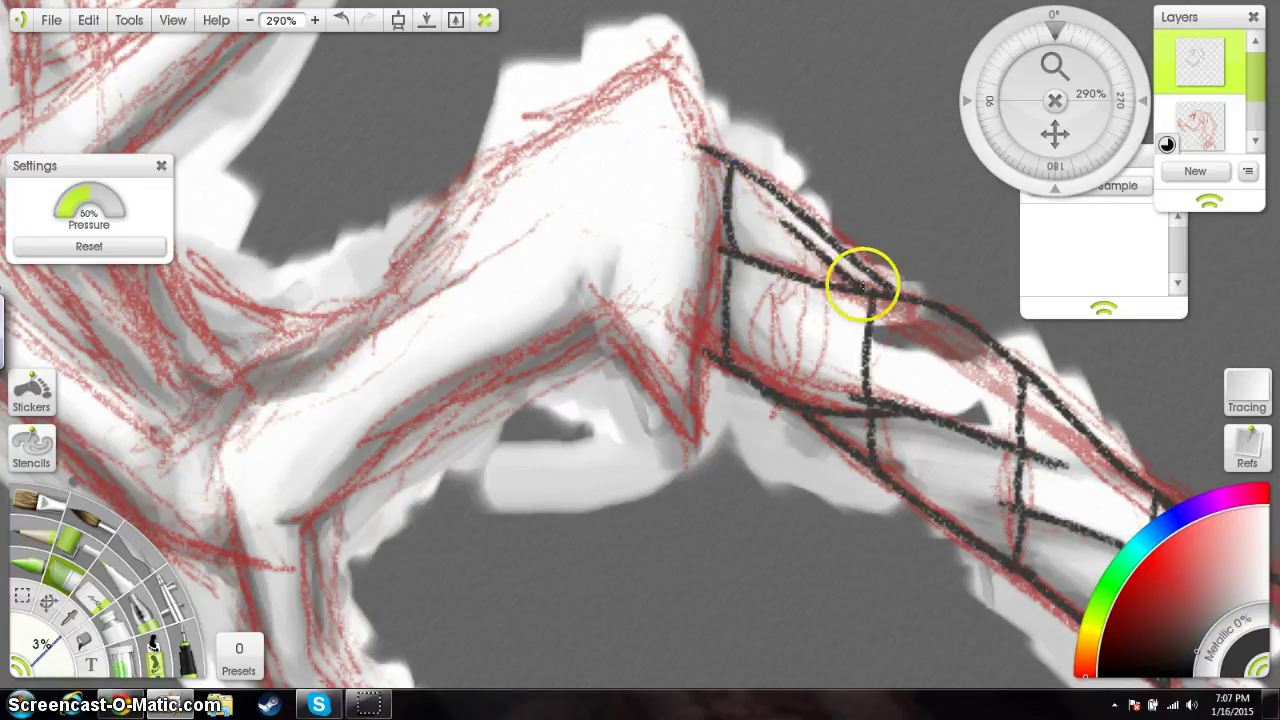
left_click_drag(868, 283, 868, 283)
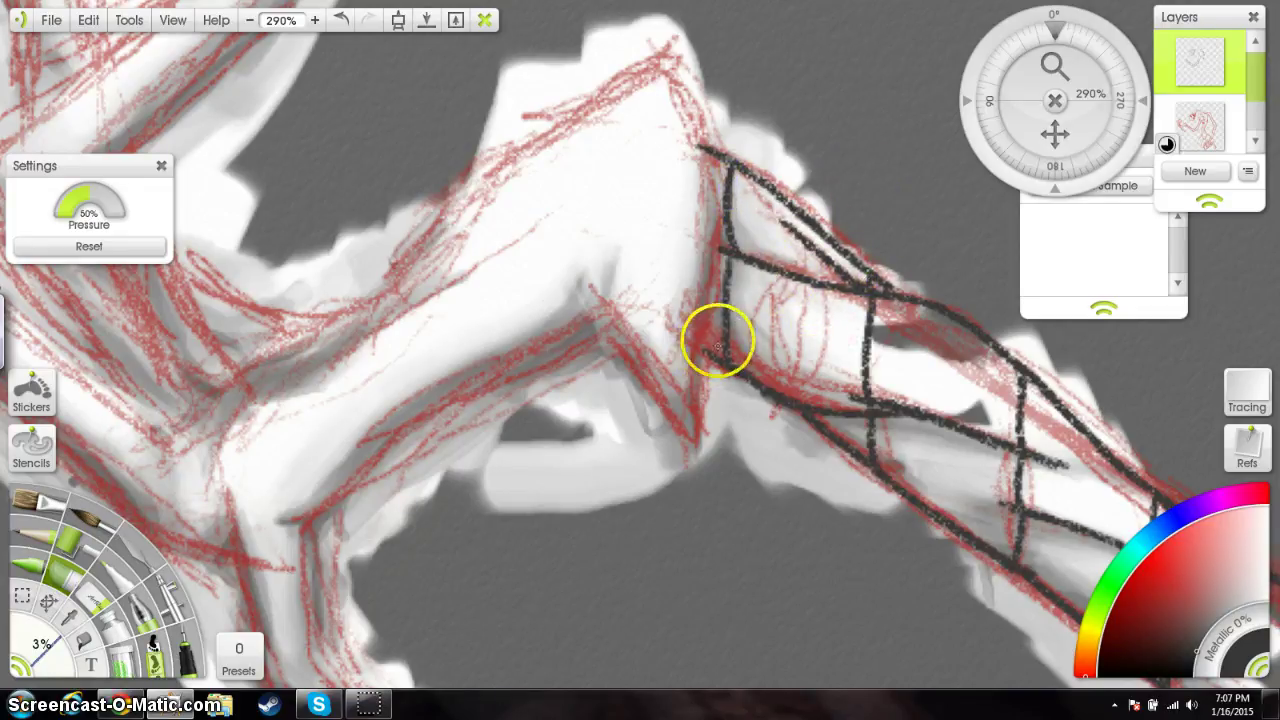
Step: Ink the inner edge of the upright section from its upper corner down to the white head, with a parallel crease line inside it
left_click_drag(683, 329, 771, 385)
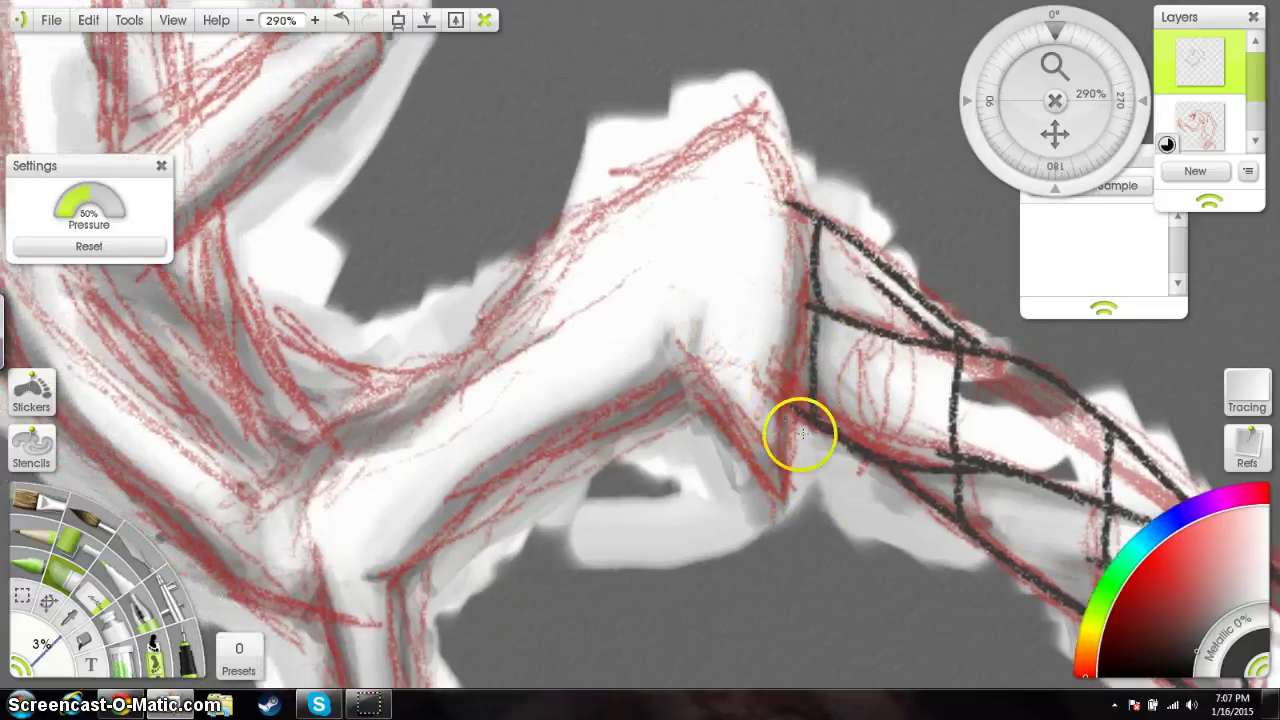
left_click_drag(800, 434, 706, 323)
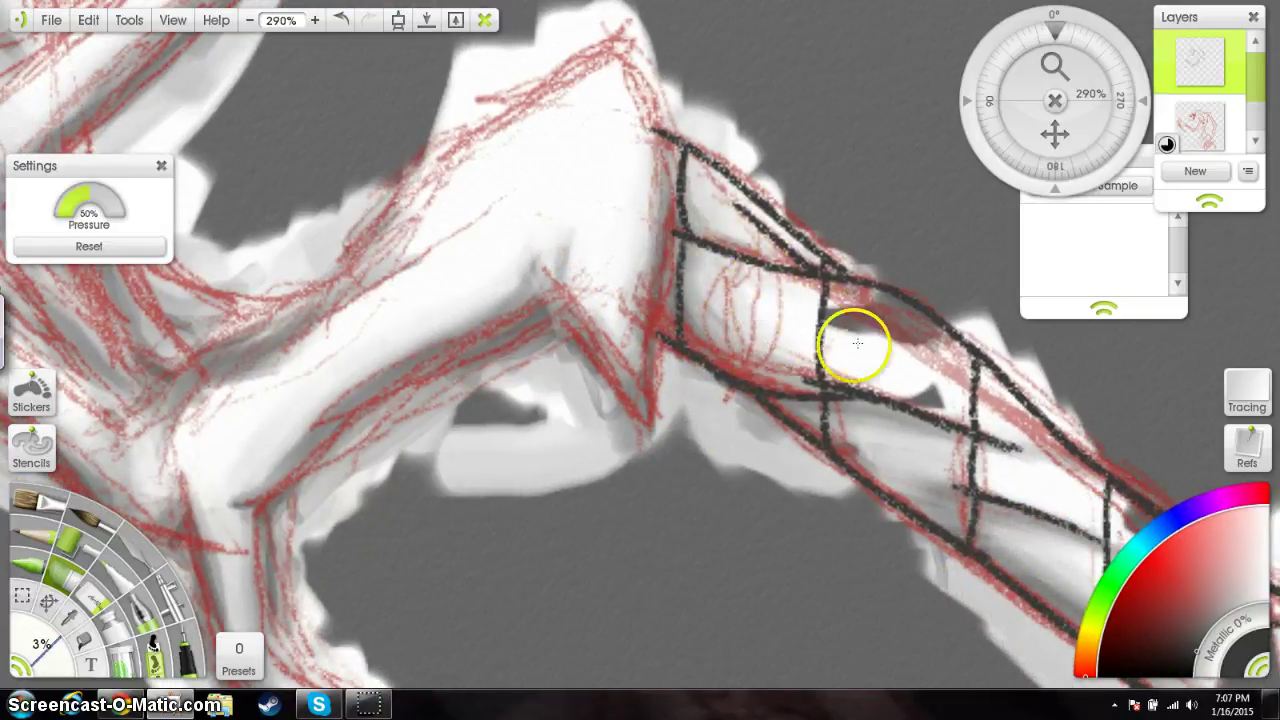
mouse_move(851, 346)
left_mouse_down()
mouse_move(754, 354)
mouse_move(837, 360)
mouse_move(857, 451)
mouse_move(698, 250)
mouse_move(729, 329)
mouse_move(757, 263)
mouse_move(700, 257)
mouse_move(557, 288)
mouse_move(683, 400)
mouse_move(837, 457)
mouse_move(783, 414)
left_mouse_up()
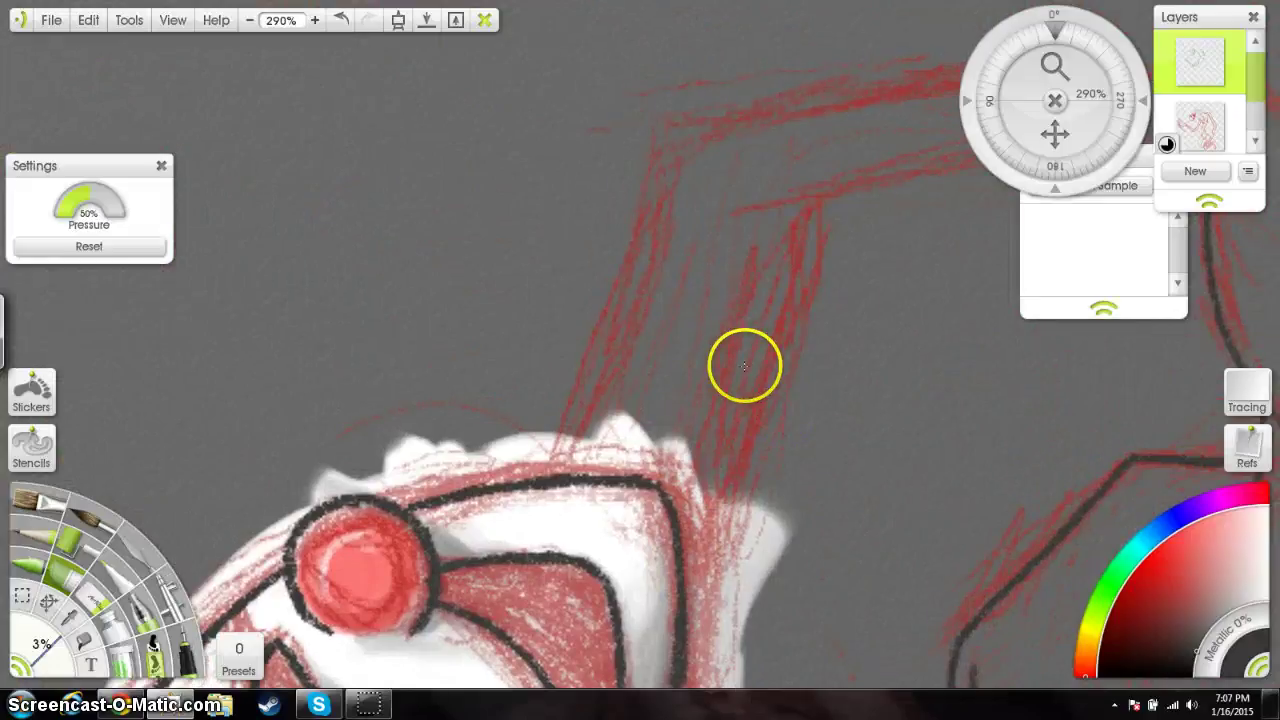
right_click(811, 205)
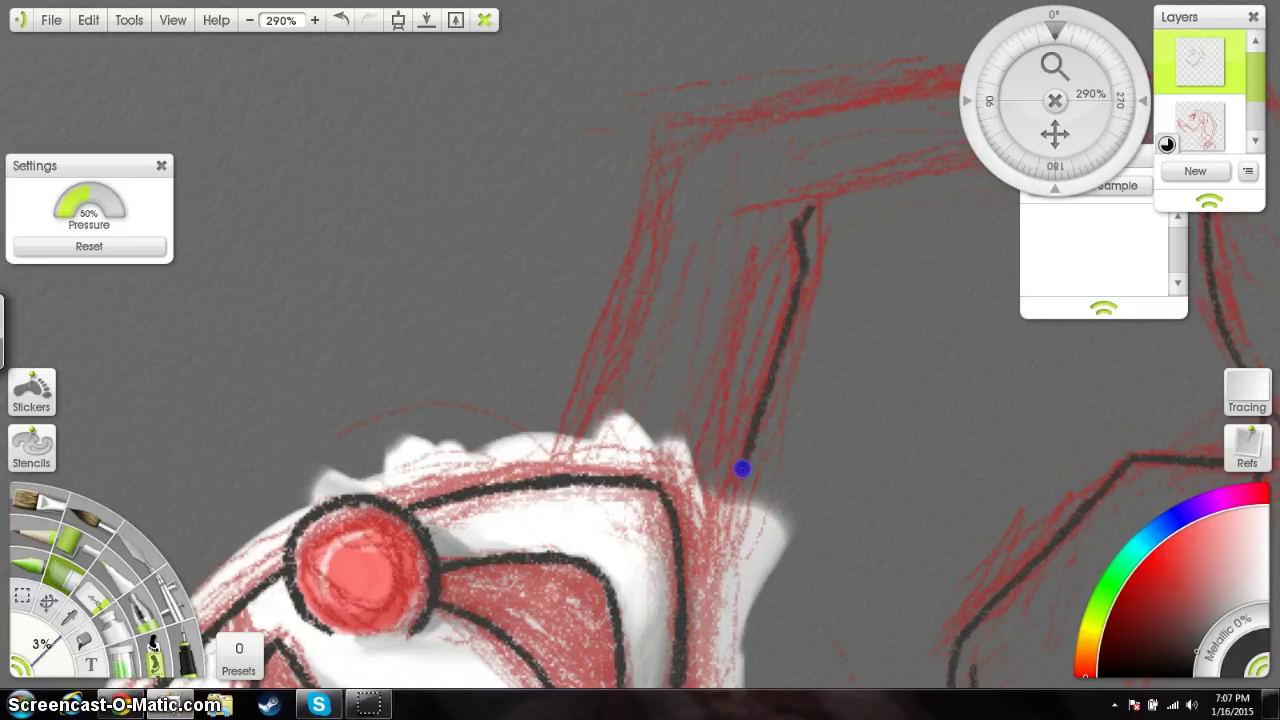
left_click_drag(736, 485, 725, 508)
mouse_move(676, 573)
left_mouse_down()
mouse_move(660, 433)
mouse_move(687, 473)
left_mouse_up()
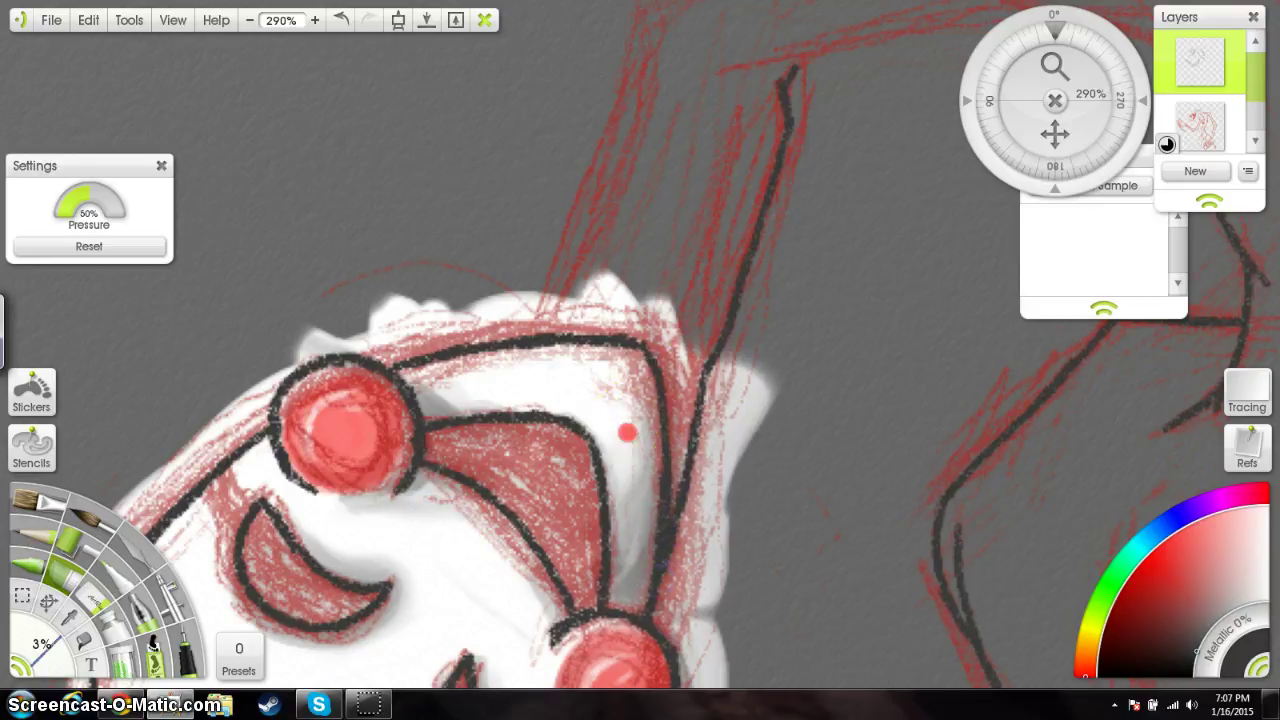
left_click_drag(628, 434, 684, 531)
left_click_drag(719, 285, 718, 364)
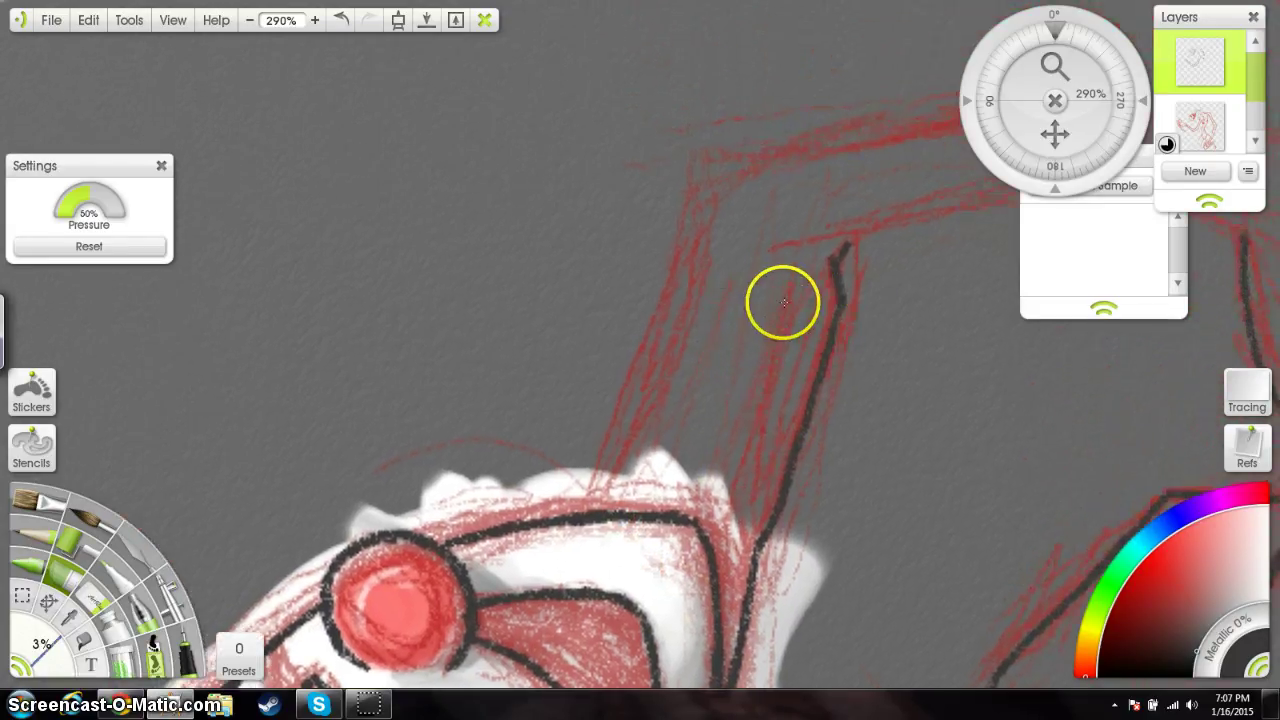
left_click_drag(790, 287, 788, 312)
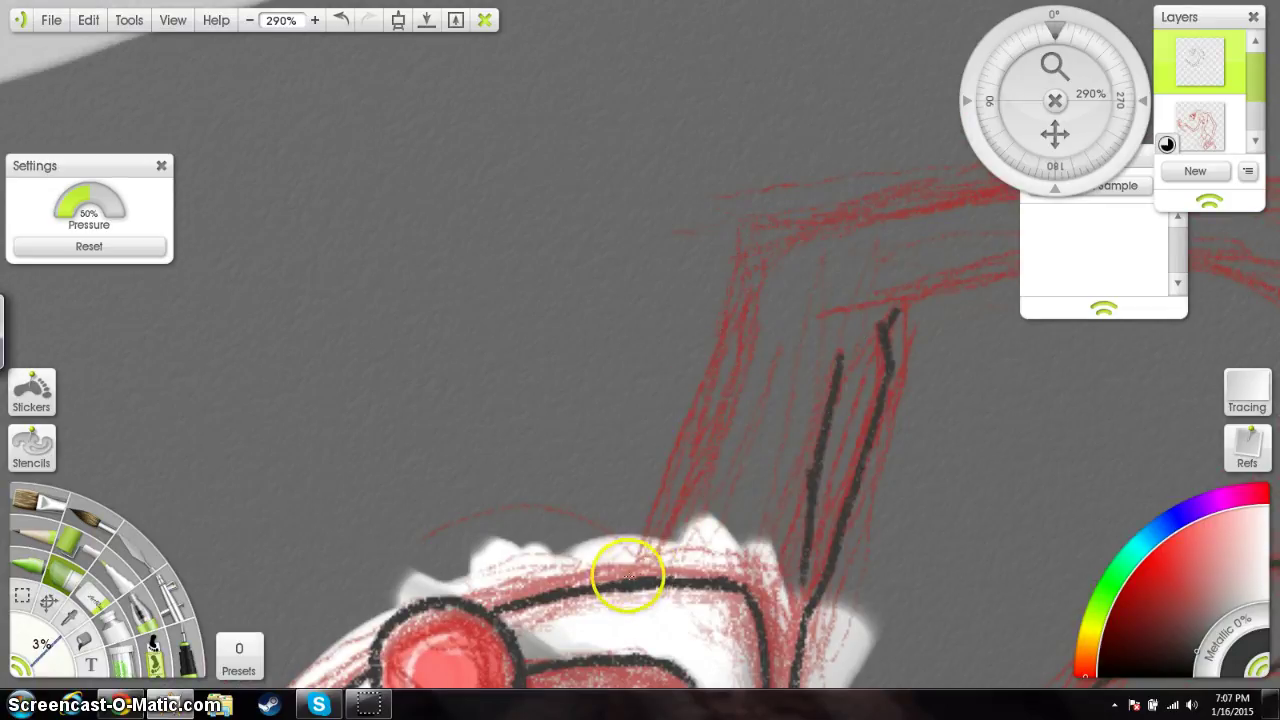
Step: Ink the upright section's outer edge from the white head up to the bend and add a short crease branching inside it
left_click(649, 568)
left_click_drag(636, 577, 693, 466)
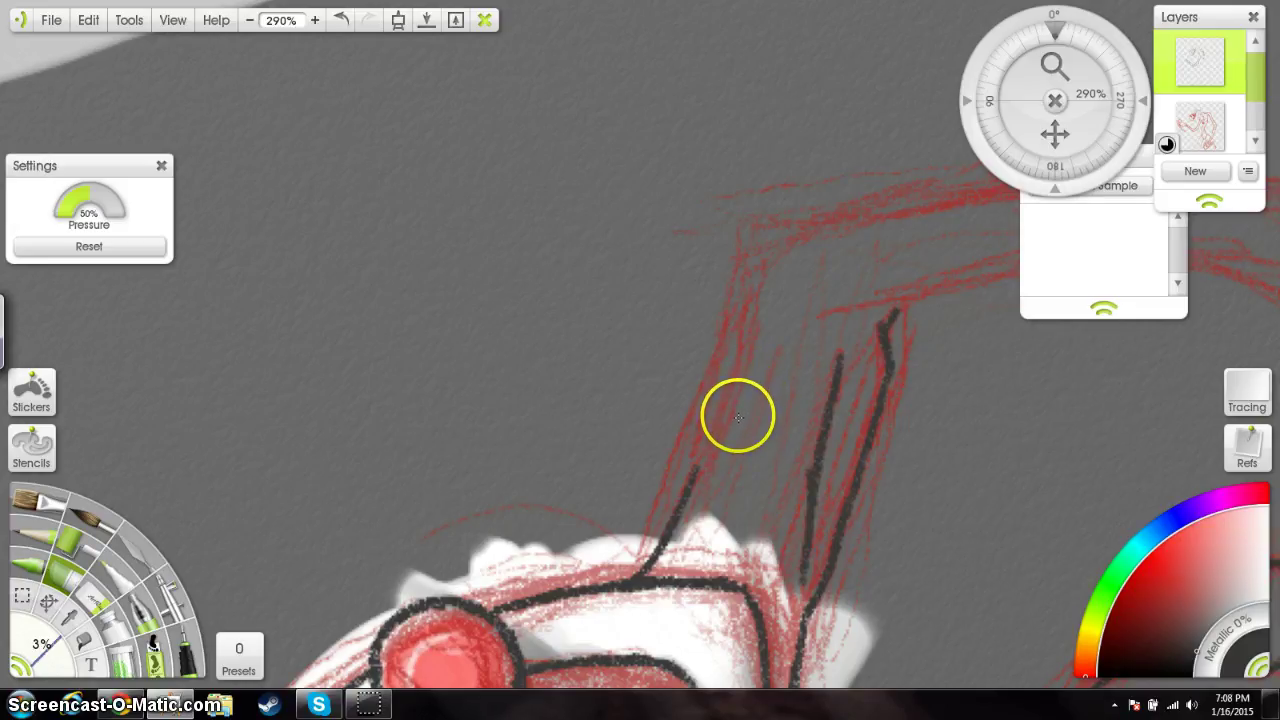
left_click(692, 472)
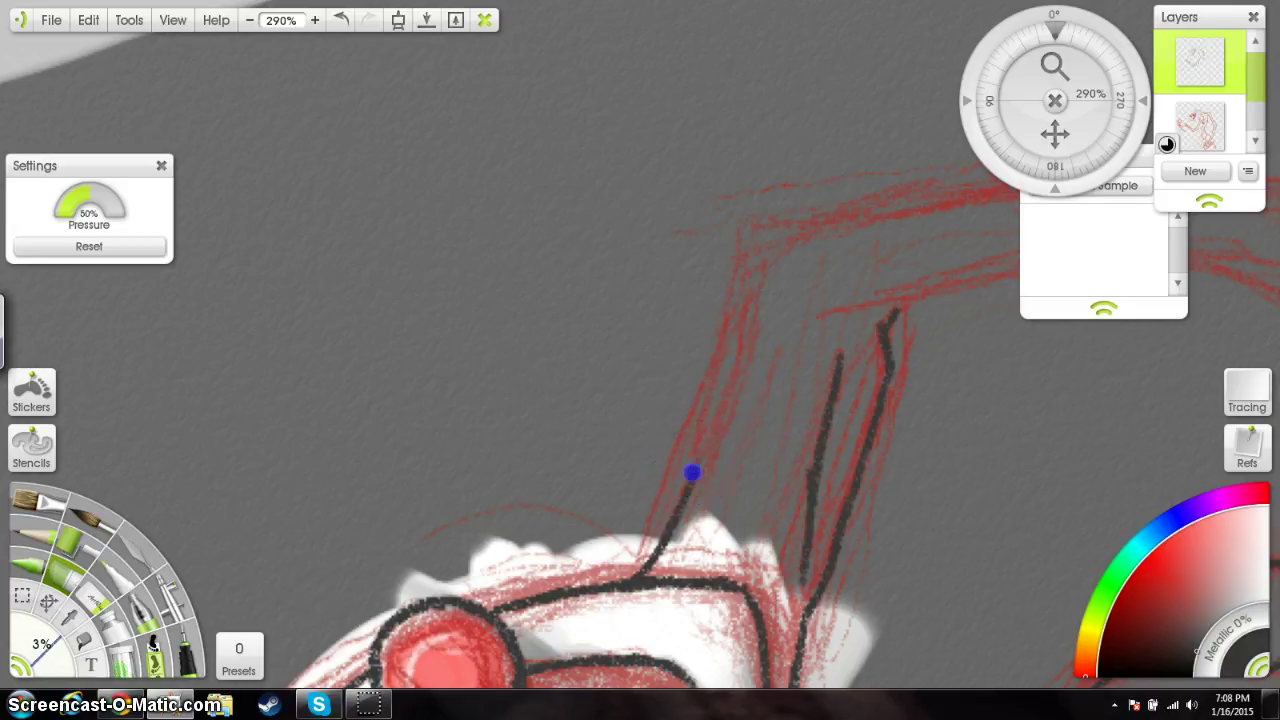
left_click_drag(715, 402, 708, 421)
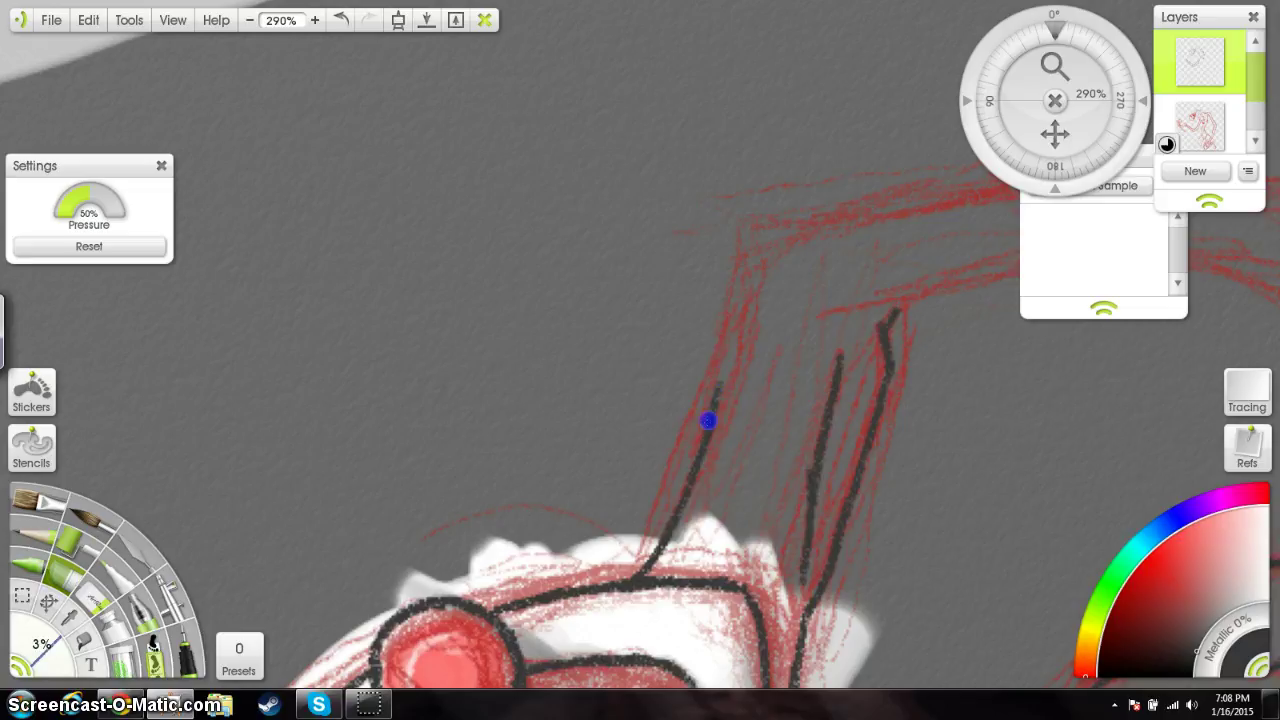
left_click_drag(742, 287, 744, 284)
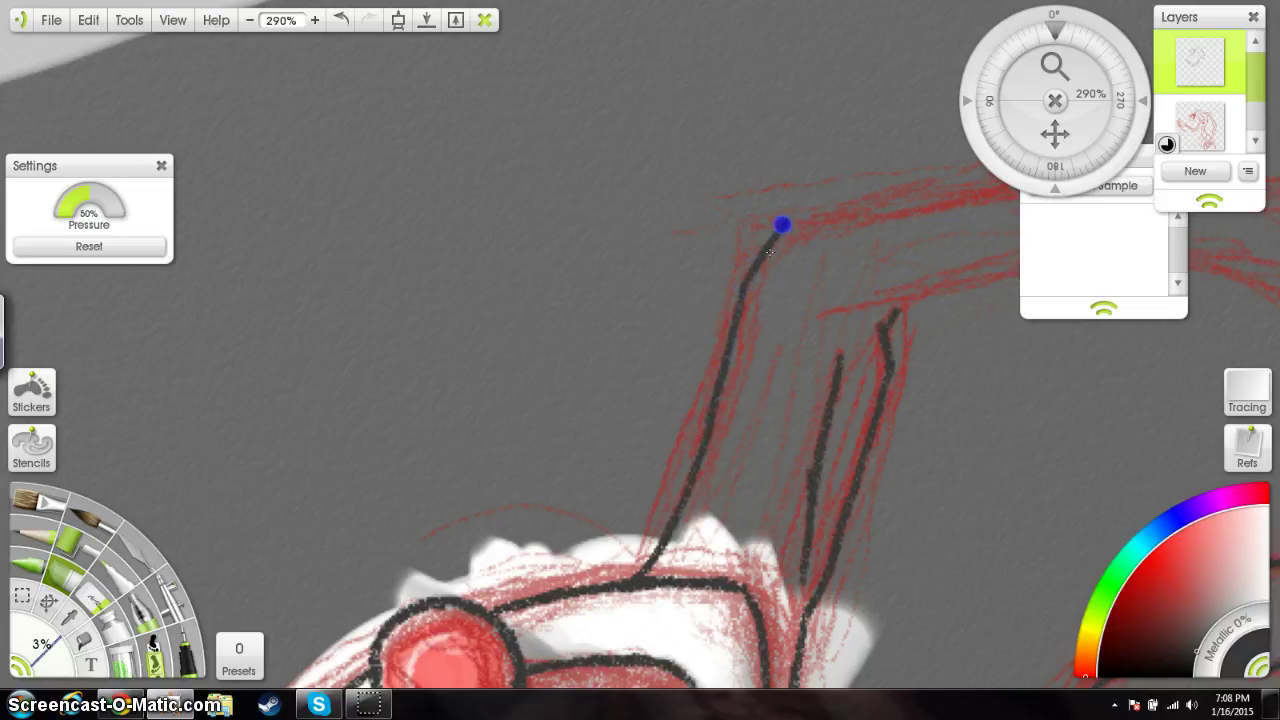
left_click_drag(782, 225, 781, 227)
mouse_move(753, 347)
left_mouse_down()
mouse_move(740, 391)
mouse_move(744, 381)
left_mouse_up()
left_click_drag(719, 433, 705, 462)
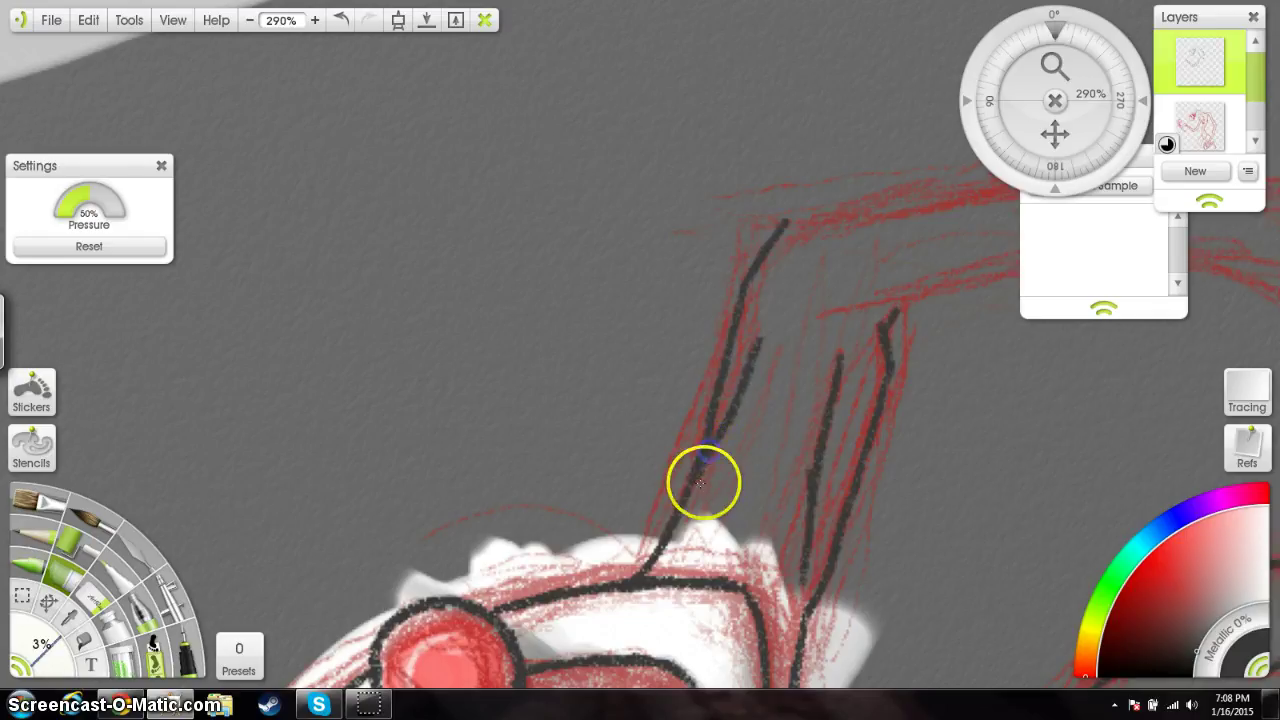
Step: Ink the arch's lower edge between the two inner corners, undo the stray short stroke above it, and join the upright's inner edge
left_click_drag(824, 416, 582, 447)
mouse_move(828, 337)
left_mouse_down()
mouse_move(690, 391)
mouse_move(612, 396)
left_mouse_up()
left_click_drag(708, 396, 571, 391)
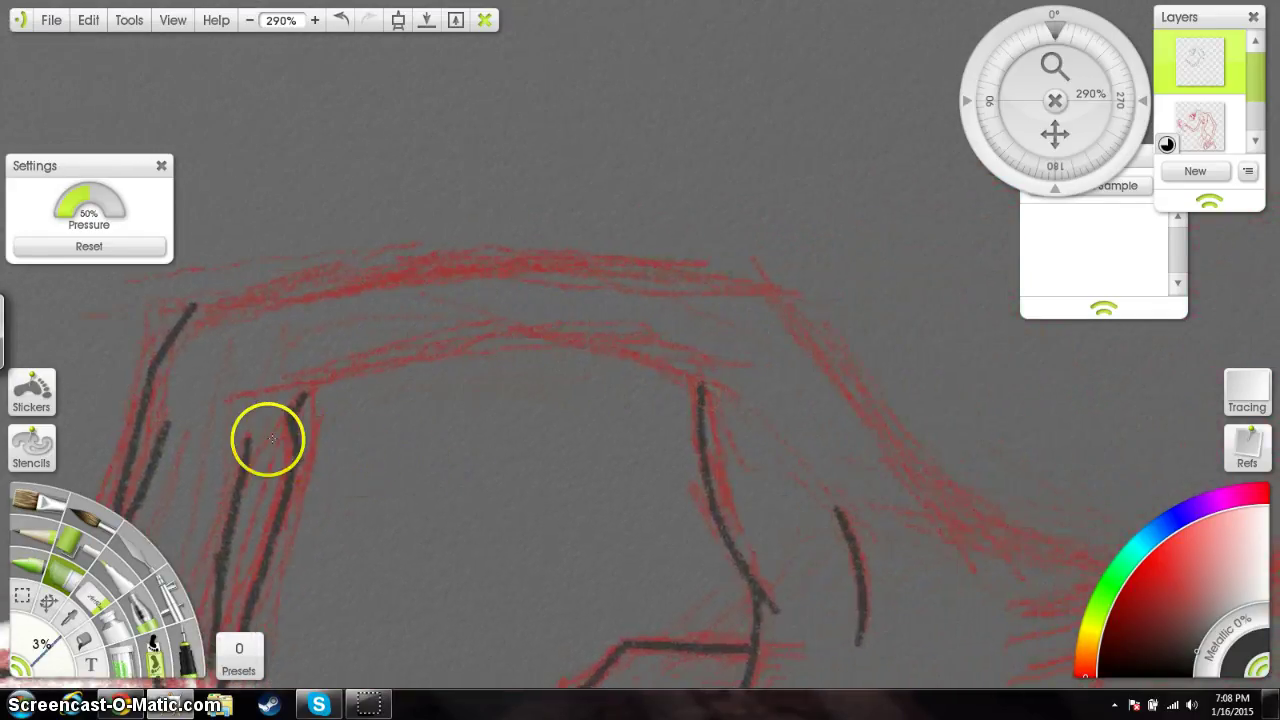
left_click_drag(241, 395, 252, 392)
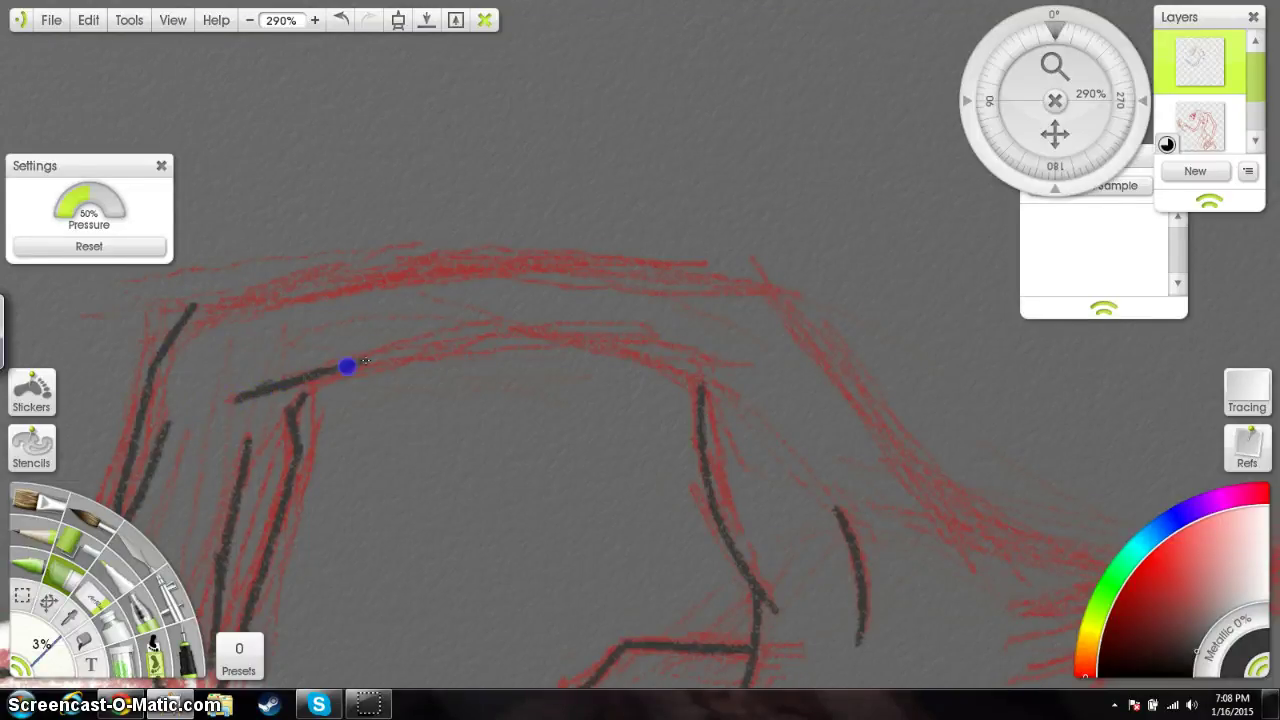
mouse_move(346, 367)
left_mouse_down()
mouse_move(497, 331)
mouse_move(474, 337)
mouse_move(614, 343)
mouse_move(704, 382)
left_mouse_up()
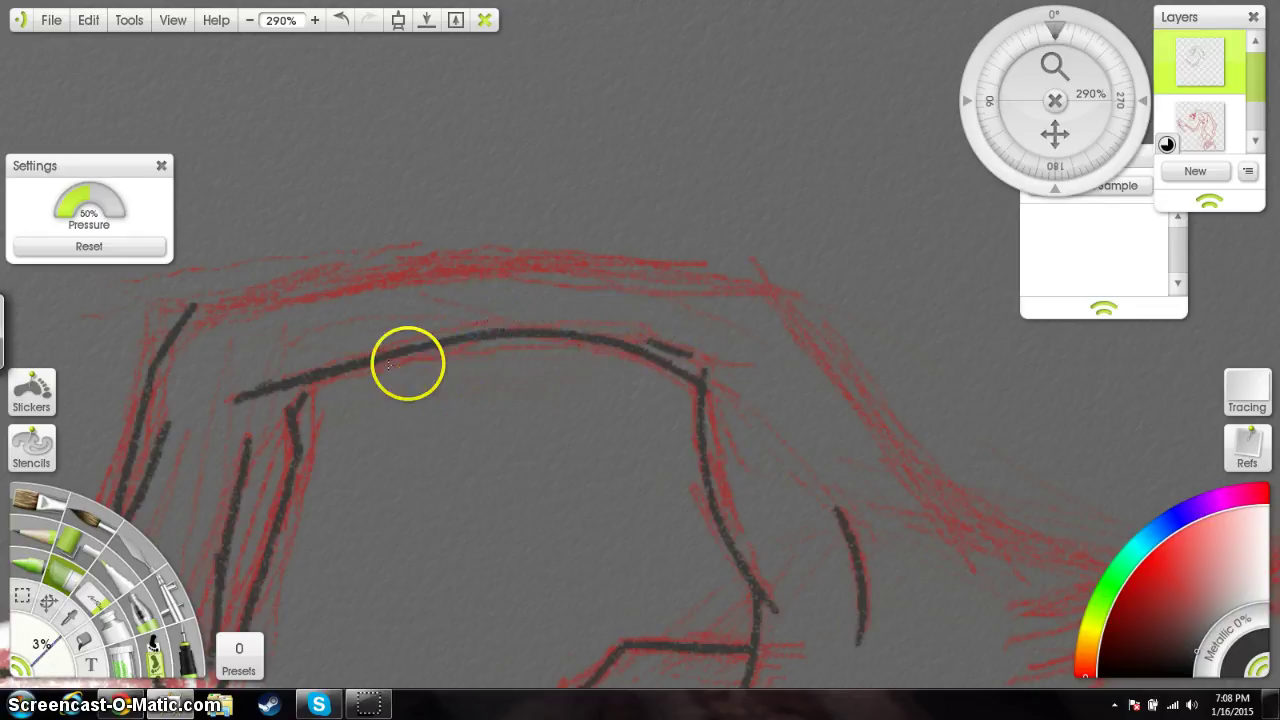
left_click(341, 20)
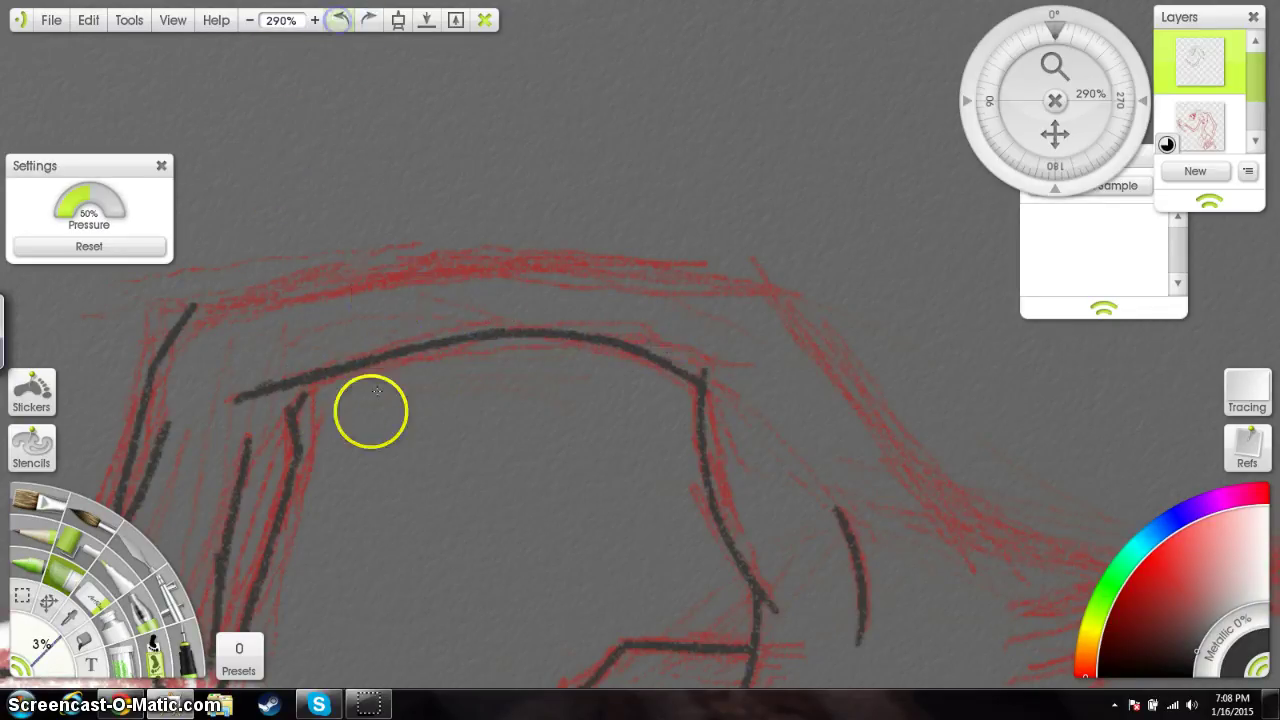
left_click(303, 391)
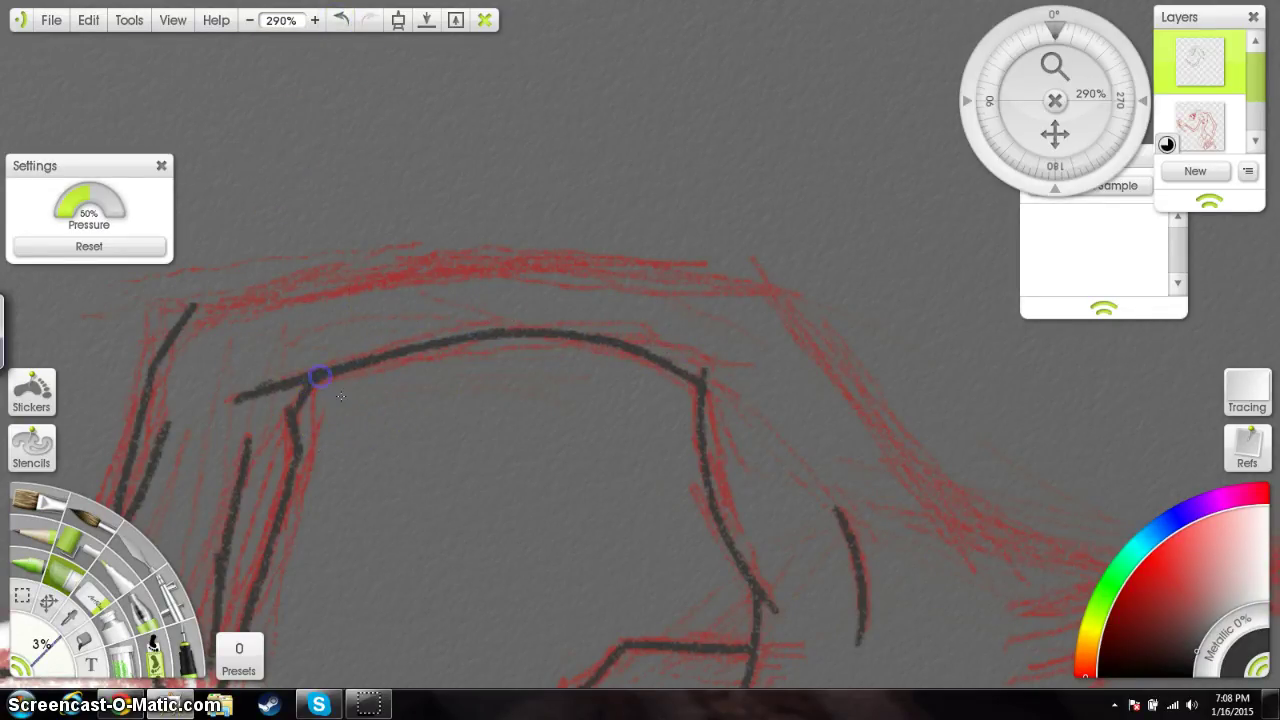
Step: Ink the arch's upper edge in black from the outer bend across to its far corner
left_click(218, 301)
left_click_drag(260, 296, 292, 292)
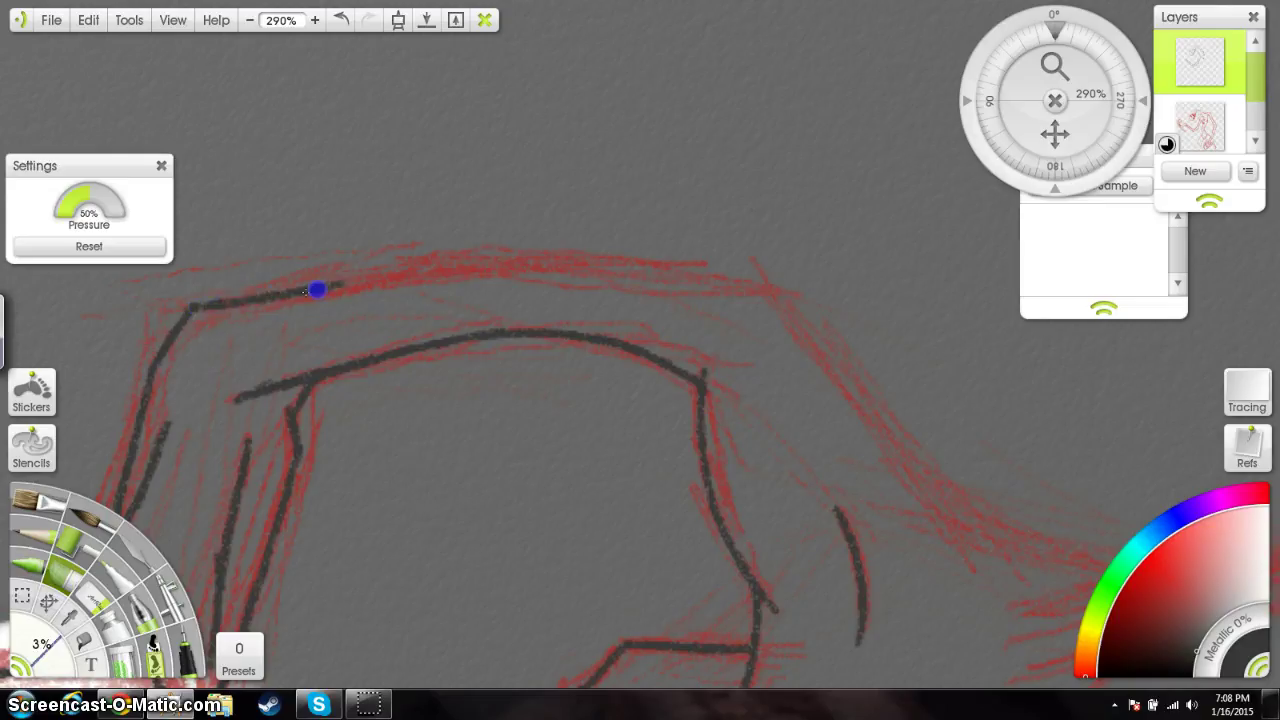
mouse_move(419, 269)
left_mouse_down()
mouse_move(586, 260)
mouse_move(712, 278)
left_mouse_up()
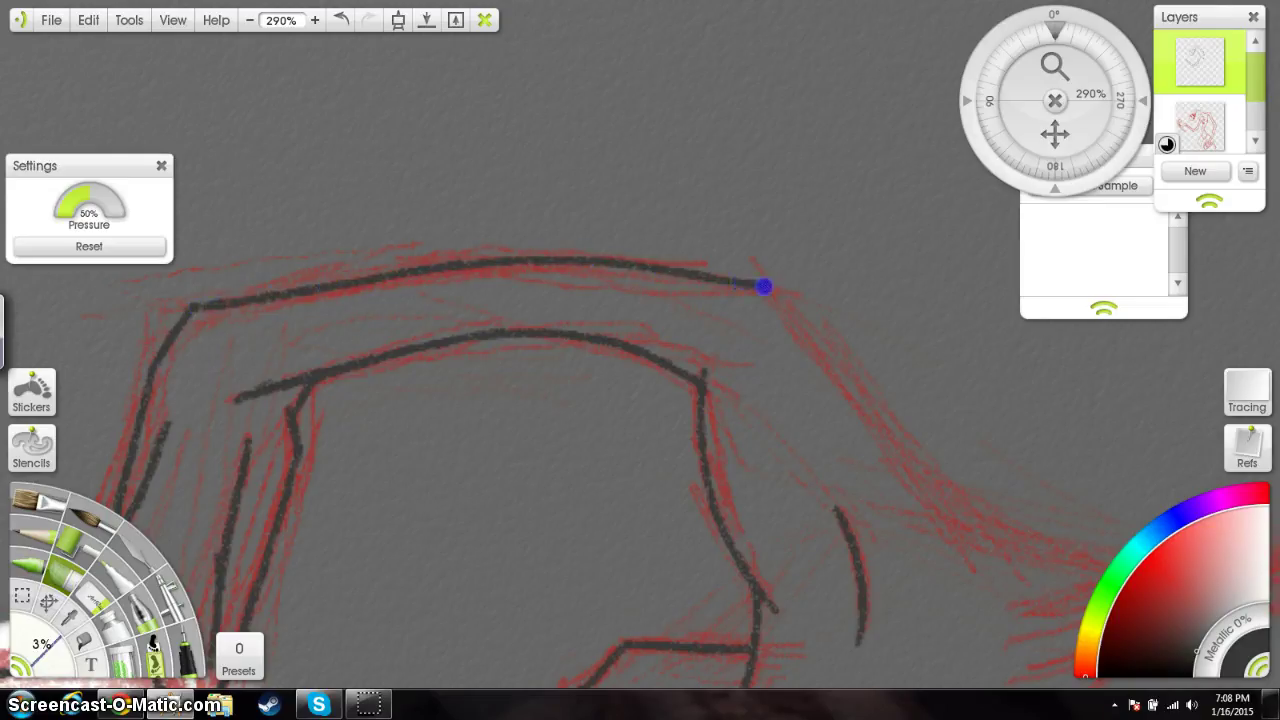
Step: Ink the slope descending from the arch's far corner in black, with a small forked crease partway down
left_click_drag(851, 497, 617, 375)
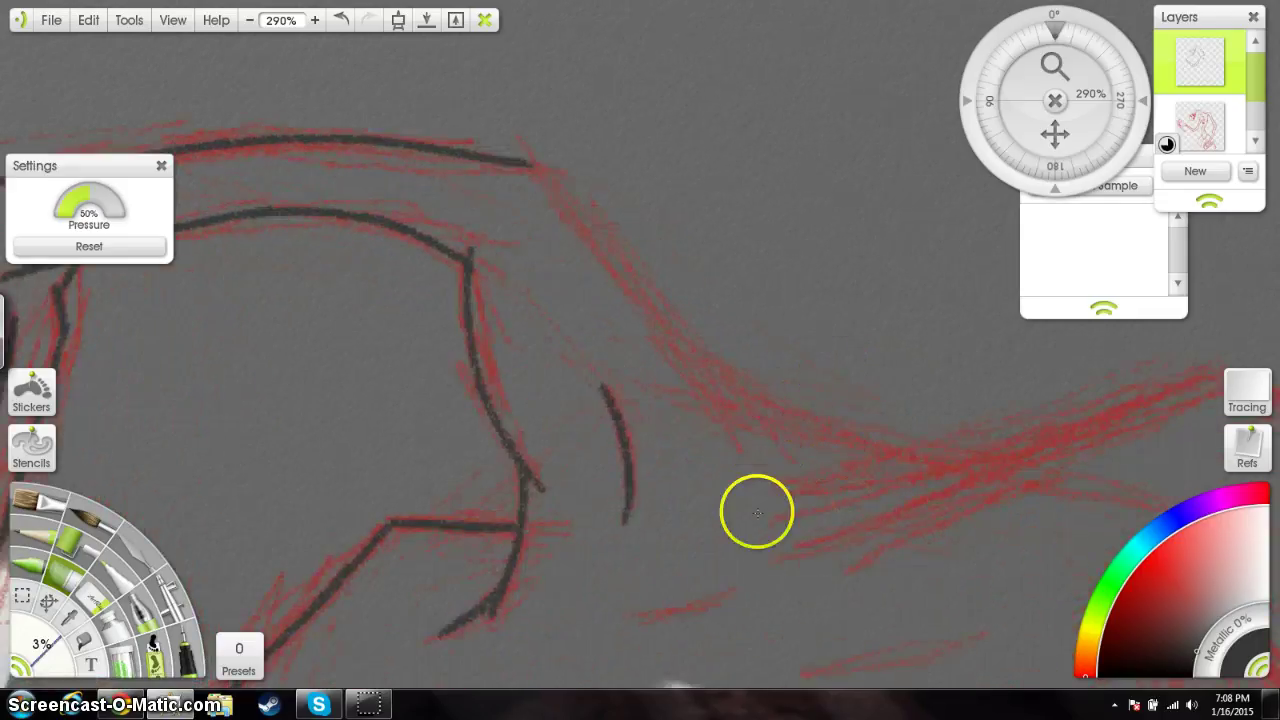
left_click_drag(757, 512, 632, 422)
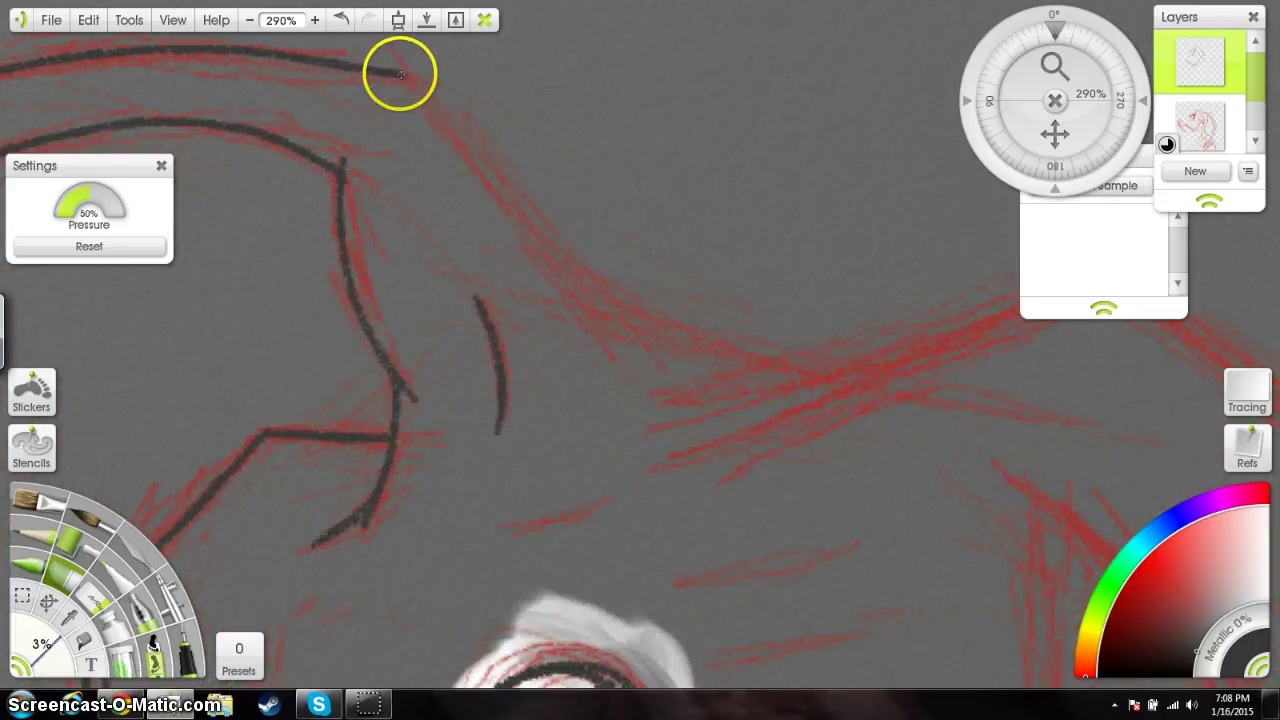
left_click_drag(401, 74, 477, 158)
mouse_move(528, 224)
left_mouse_down()
mouse_move(542, 236)
mouse_move(572, 282)
mouse_move(553, 248)
left_mouse_up()
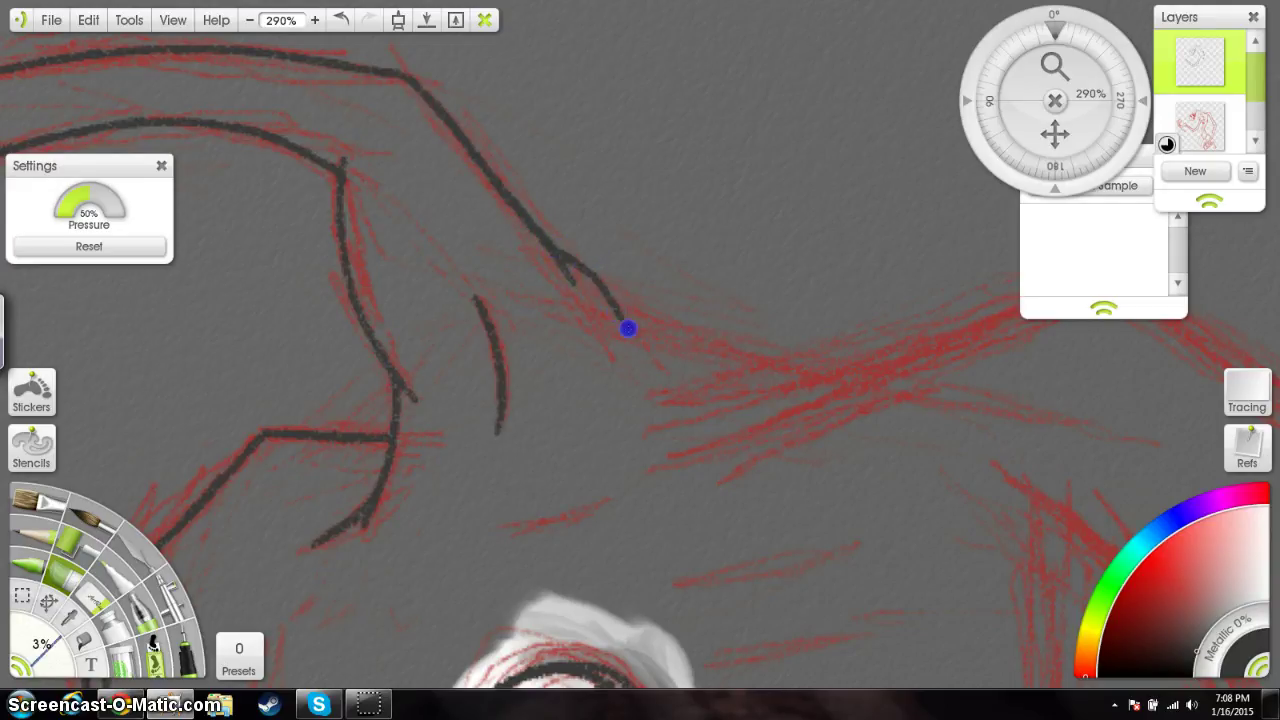
left_click_drag(663, 374, 668, 378)
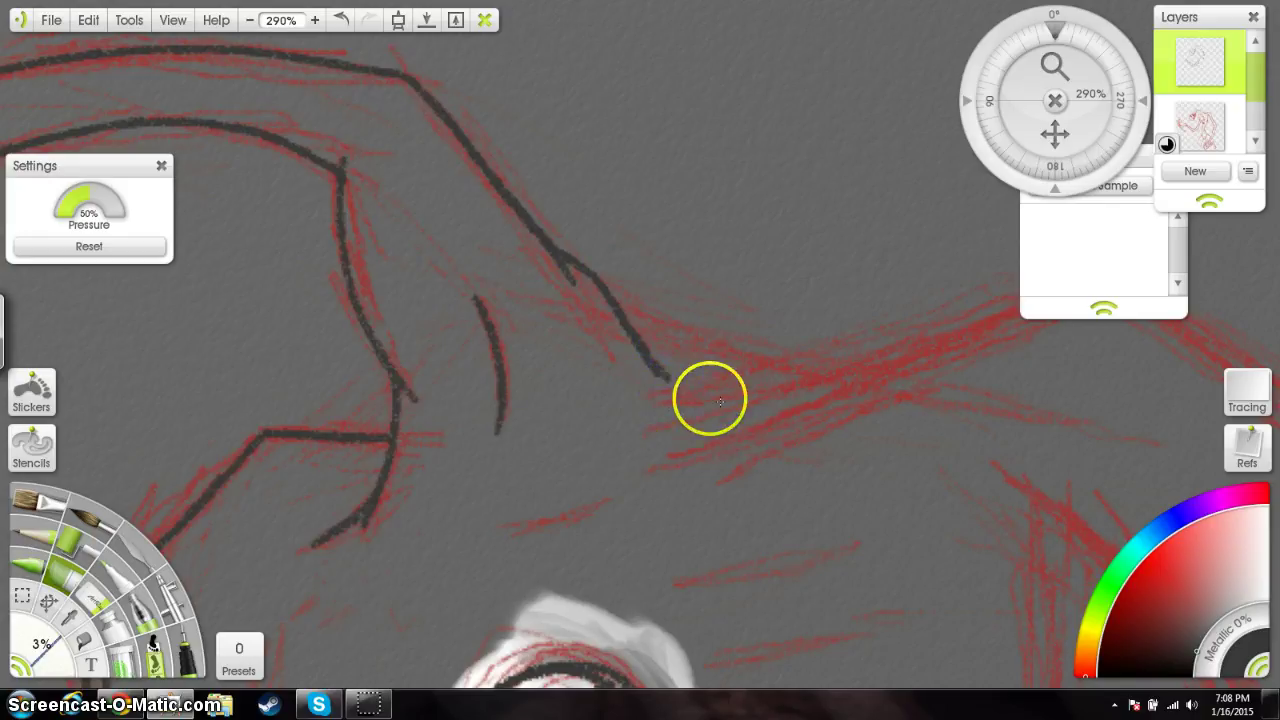
Step: Ink a black branch from the slope's lower end, following the red sketch toward the crossing with the rising shoulder line
left_click_drag(876, 430, 754, 420)
left_click_drag(772, 361, 669, 380)
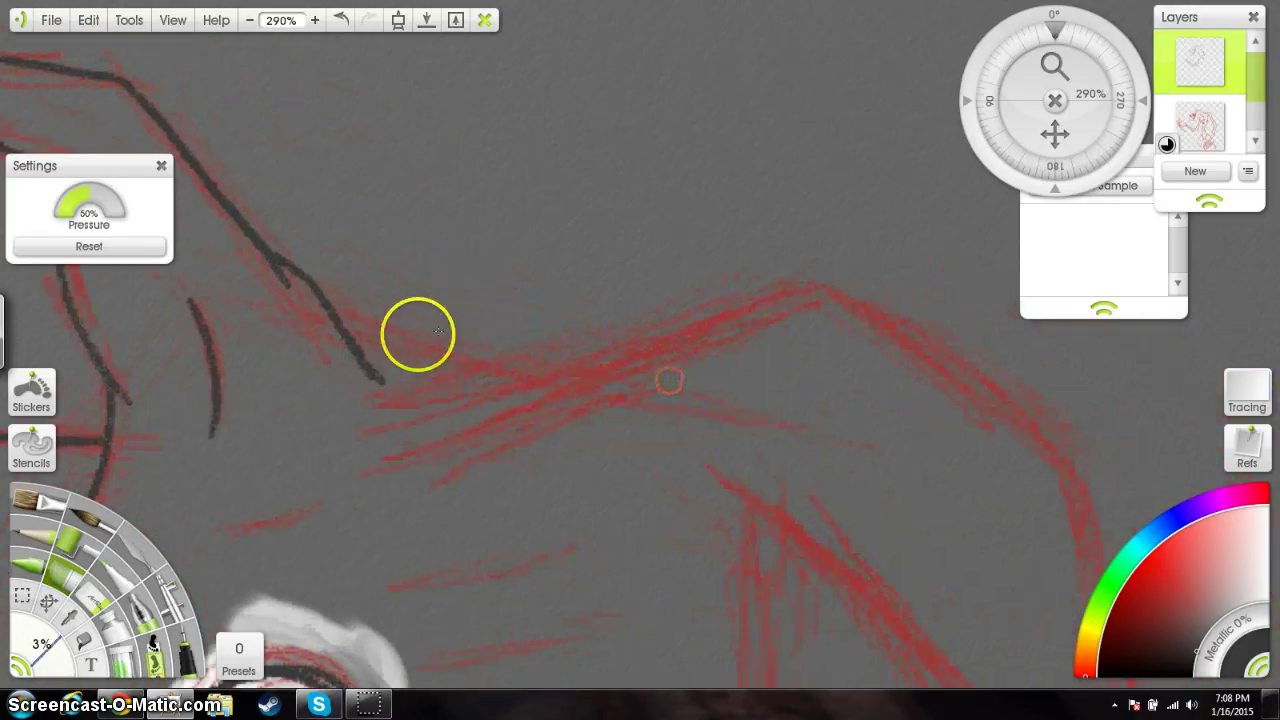
left_click_drag(342, 326, 338, 320)
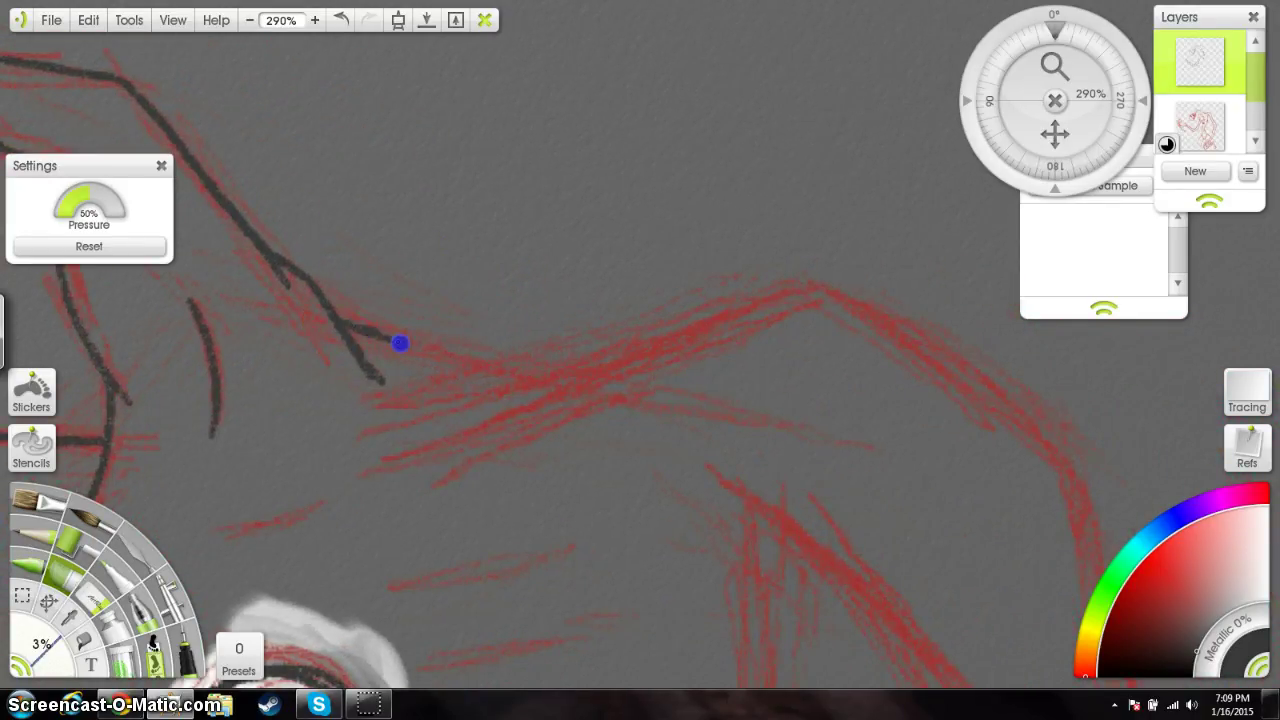
left_click_drag(448, 356, 450, 357)
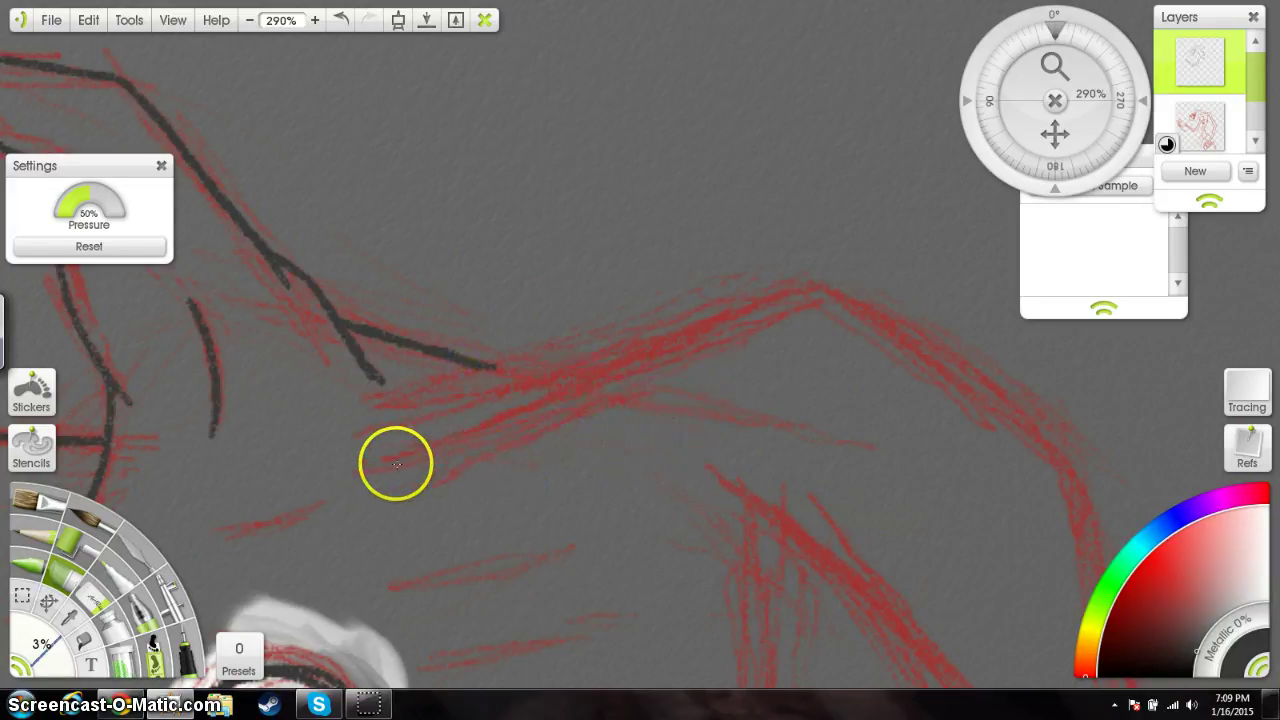
Step: Ink the rising shoulder line in black up to its peak and extend the slope's branch to meet it
left_click_drag(430, 448, 383, 473)
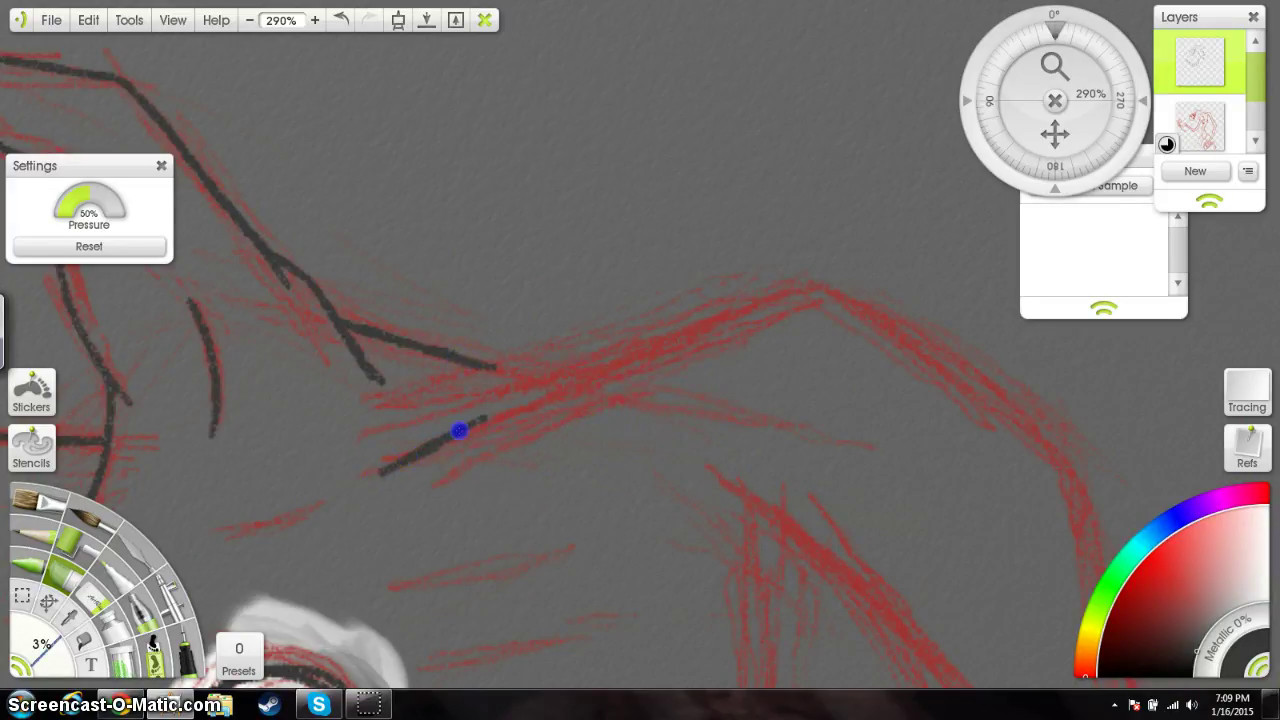
left_click_drag(494, 408, 558, 388)
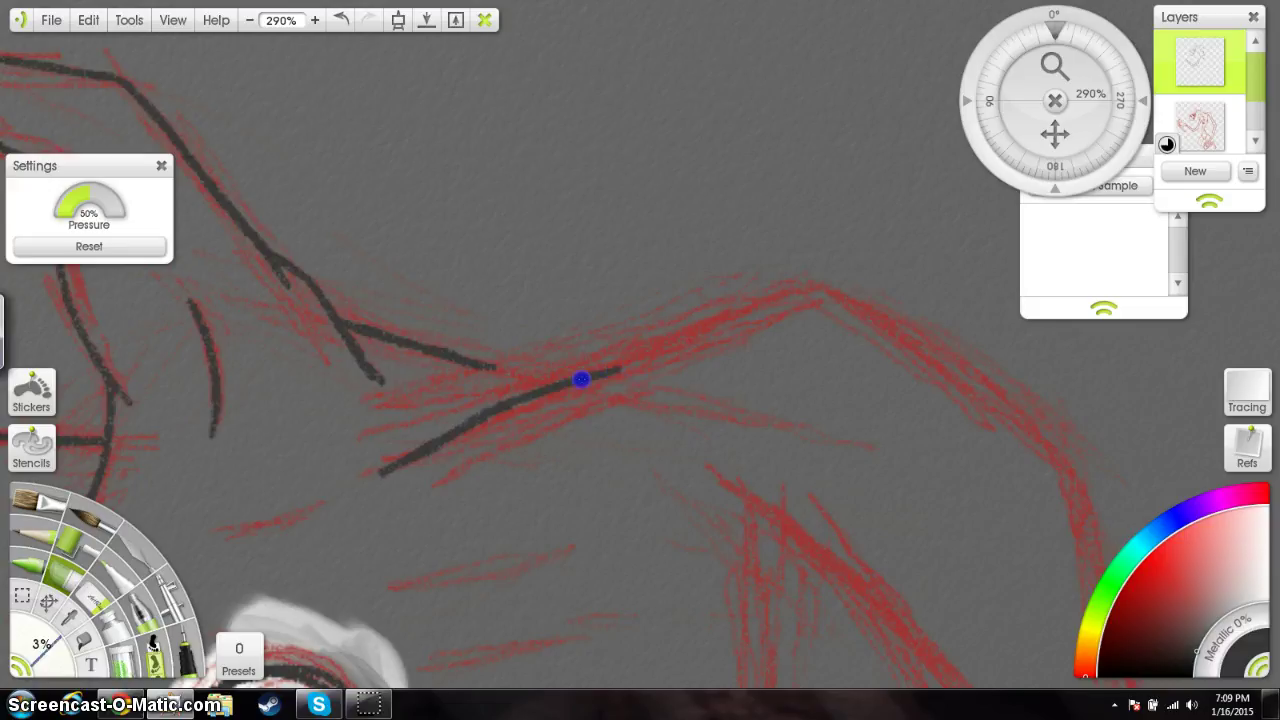
left_click_drag(640, 355, 815, 281)
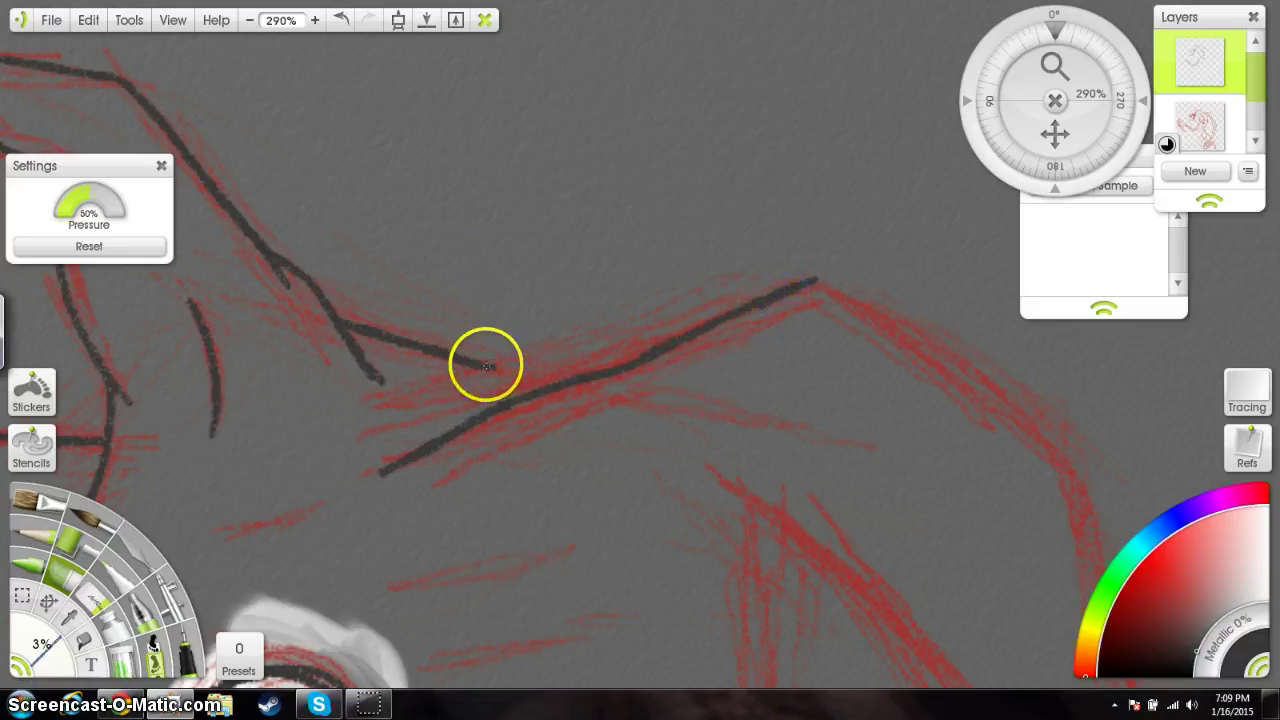
left_click_drag(486, 365, 518, 369)
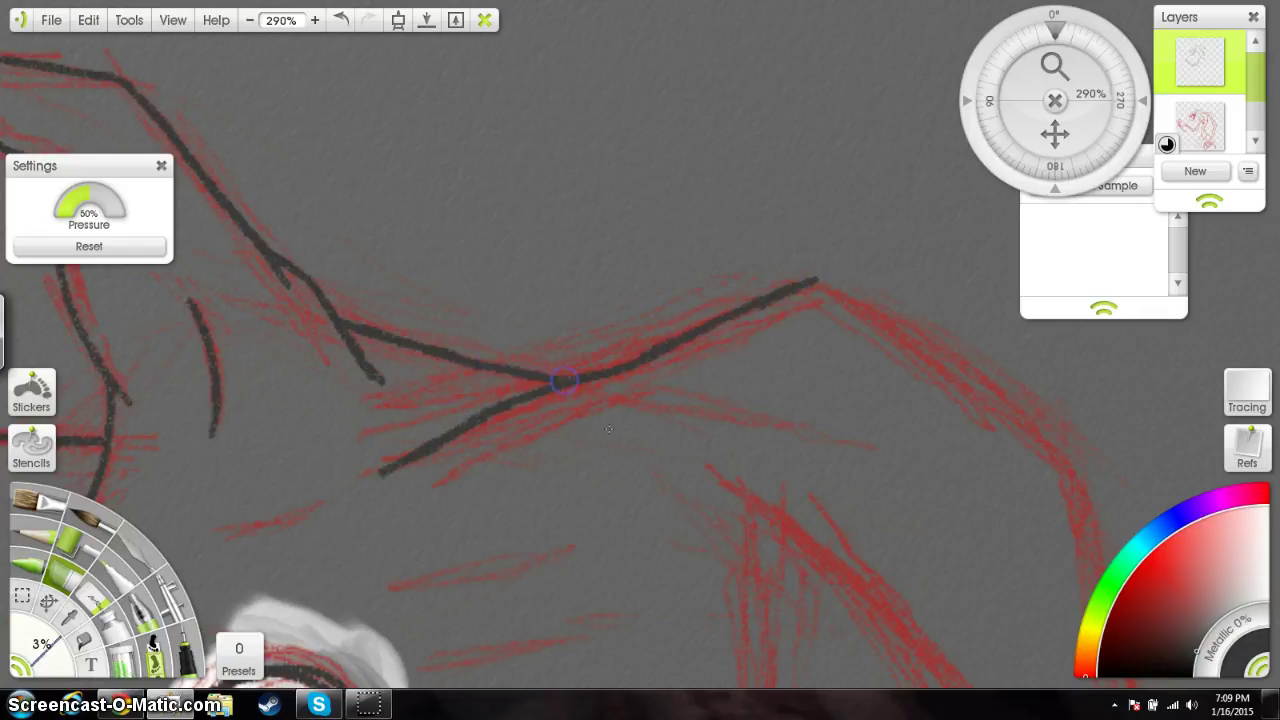
Step: Ink the long shallow crease just beneath the crossing of the slope and the shoulder line
left_click_drag(615, 603, 617, 384)
mouse_move(569, 480)
left_mouse_down()
mouse_move(676, 396)
mouse_move(448, 546)
left_mouse_up()
mouse_move(691, 417)
left_mouse_down()
mouse_move(655, 401)
mouse_move(446, 388)
left_mouse_up()
mouse_move(330, 384)
left_mouse_down()
mouse_move(490, 321)
mouse_move(397, 371)
left_mouse_up()
mouse_move(601, 204)
left_mouse_down()
mouse_move(638, 212)
mouse_move(515, 193)
mouse_move(555, 200)
left_mouse_up()
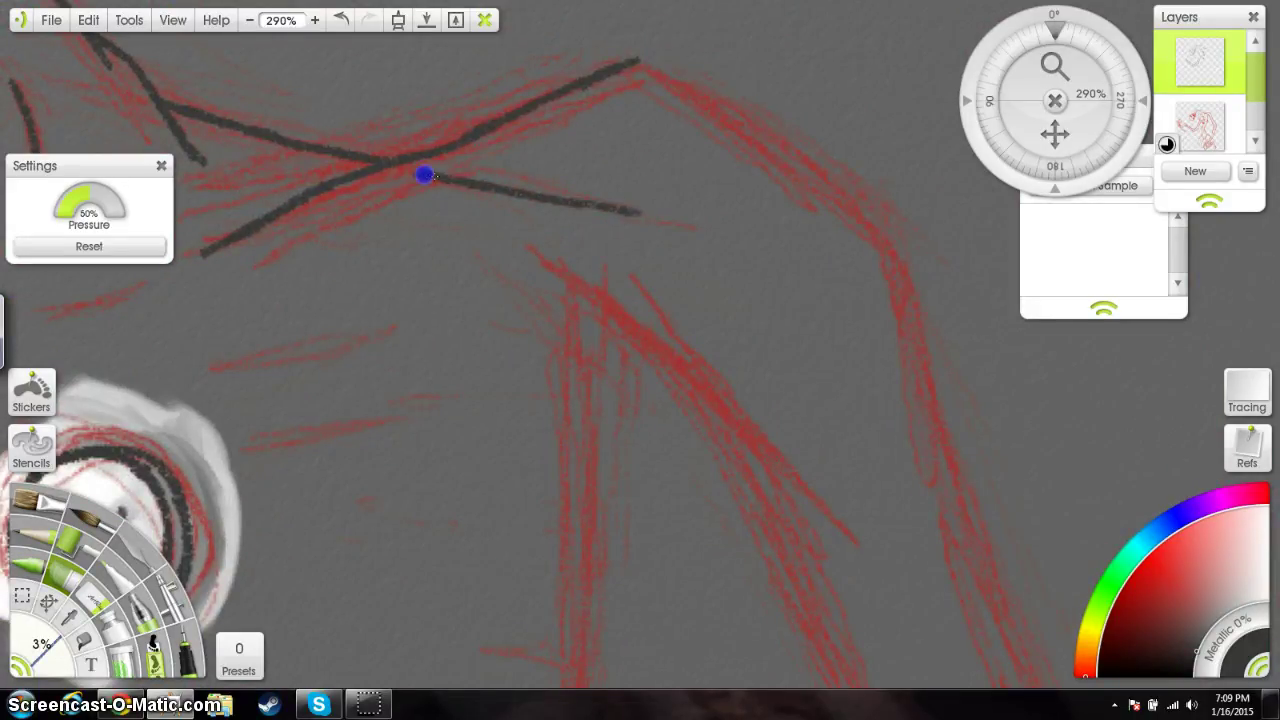
left_click_drag(384, 183, 376, 185)
Step: Ink the shoulder's outer curve in black from the peak down to the bend at the top of the arm
left_click_drag(683, 198, 574, 198)
mouse_move(521, 63)
left_mouse_down()
mouse_move(658, 137)
mouse_move(627, 116)
left_mouse_up()
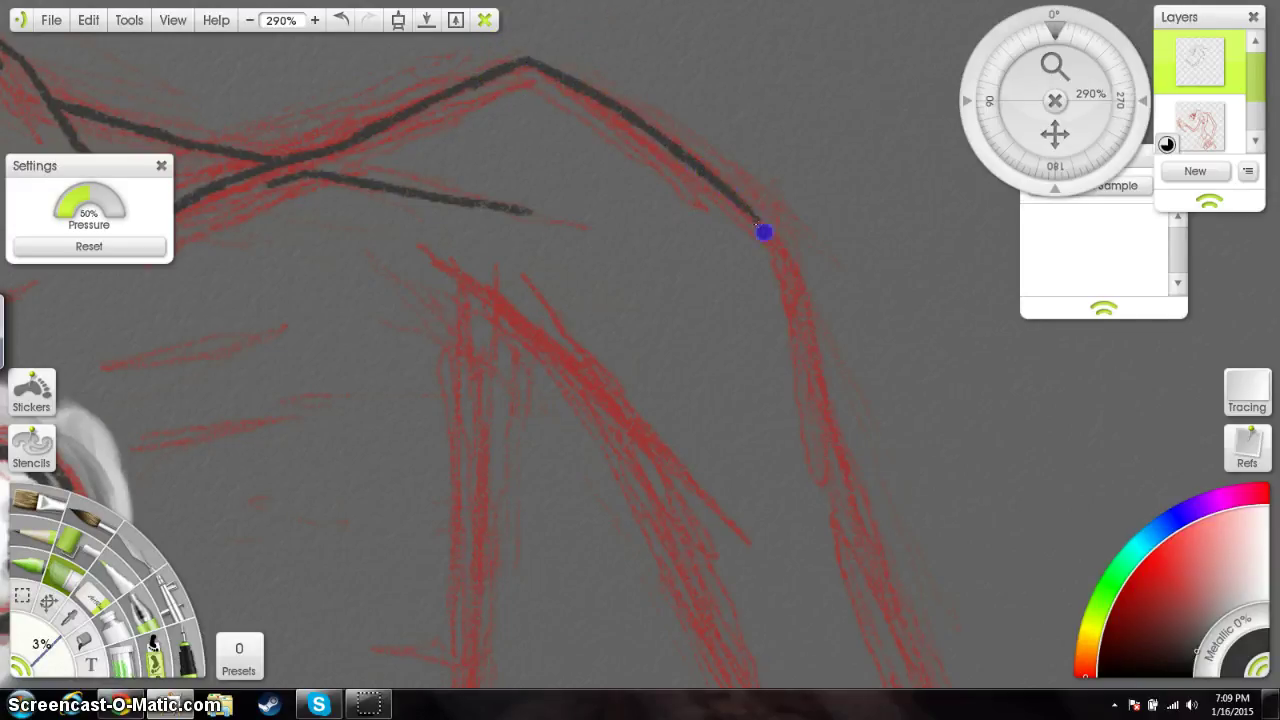
left_click_drag(780, 249, 787, 256)
Step: Ink the diagonal armpit fold in black, from above the torso's side line down into the sketched arm
left_click_drag(740, 492, 653, 327)
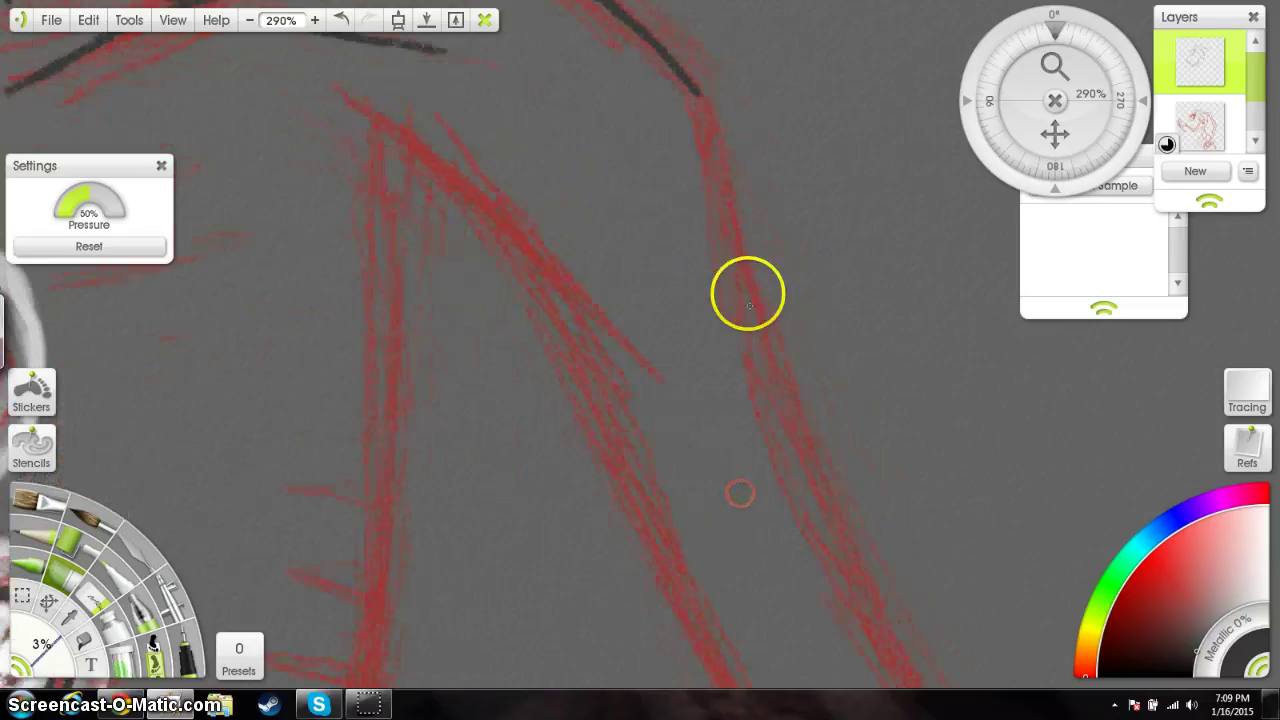
left_click_drag(652, 378, 788, 347)
left_click_drag(563, 176, 674, 266)
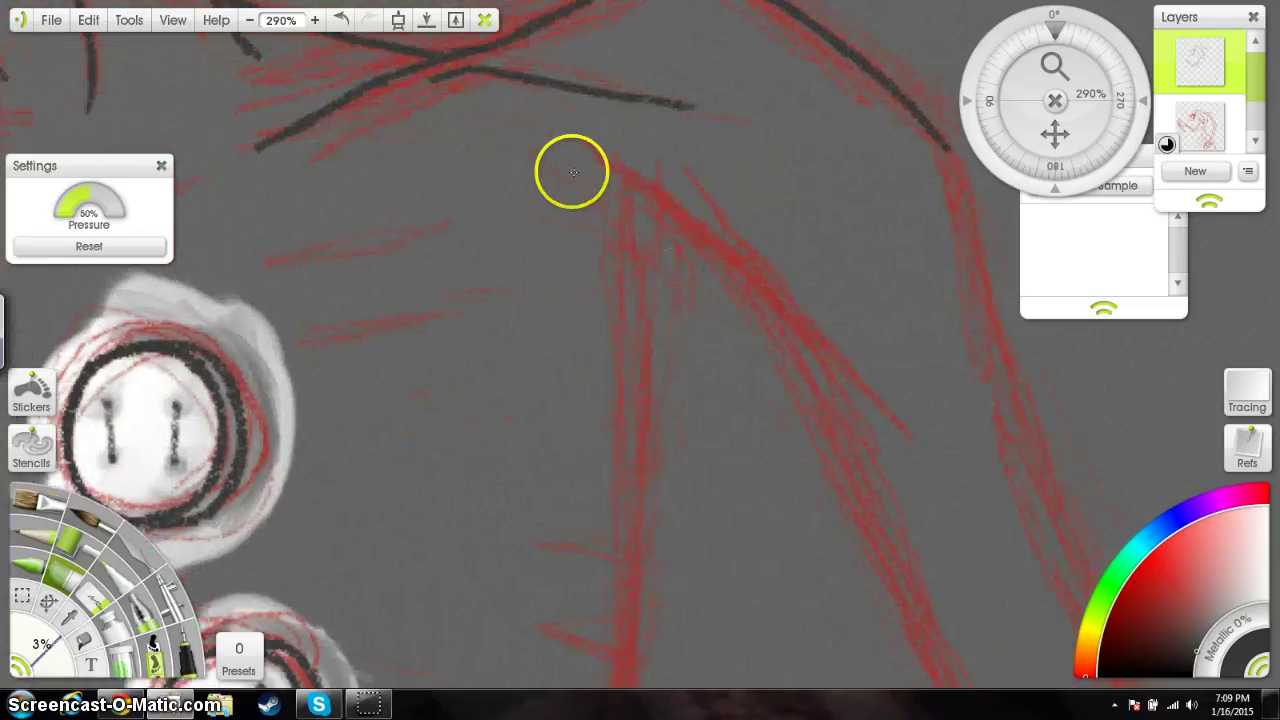
mouse_move(583, 161)
left_mouse_down()
mouse_move(669, 200)
mouse_move(750, 268)
left_mouse_up()
left_click_drag(792, 316, 818, 347)
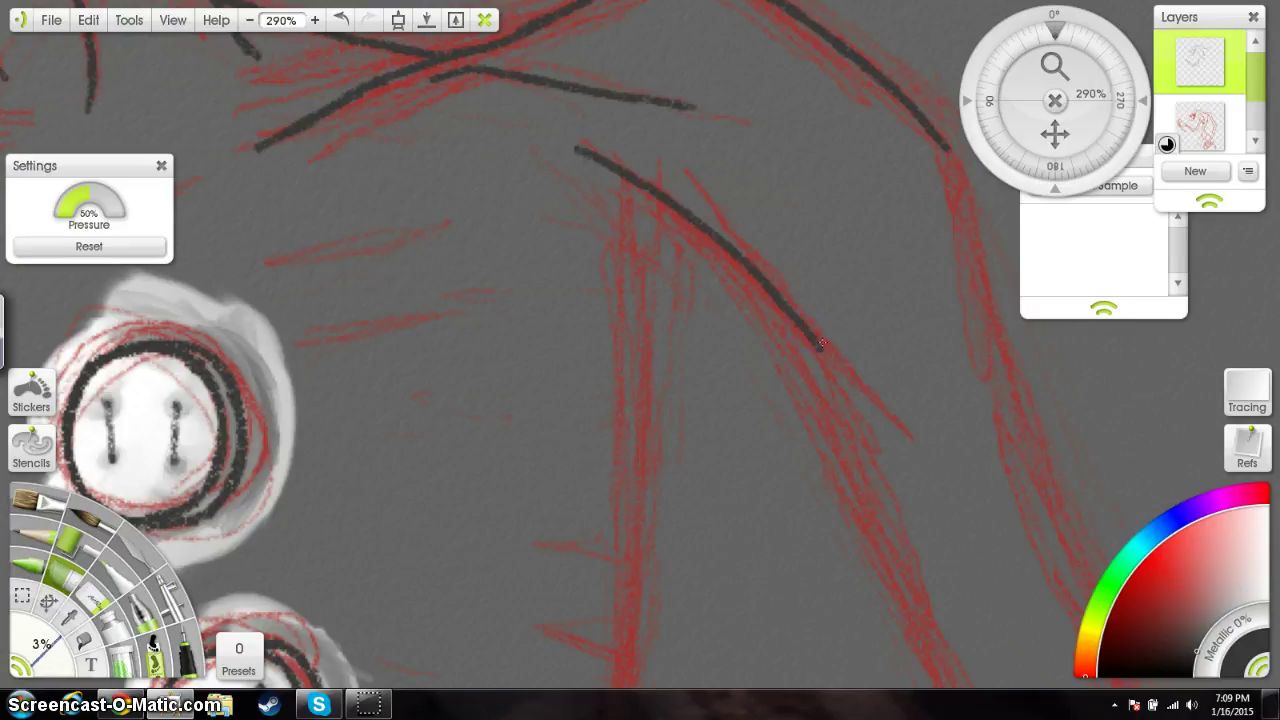
left_click_drag(871, 401, 911, 431)
Step: Ink the short slanted crease above the upper button, ending near the shoulder line
scroll(597, 320, "down", 3)
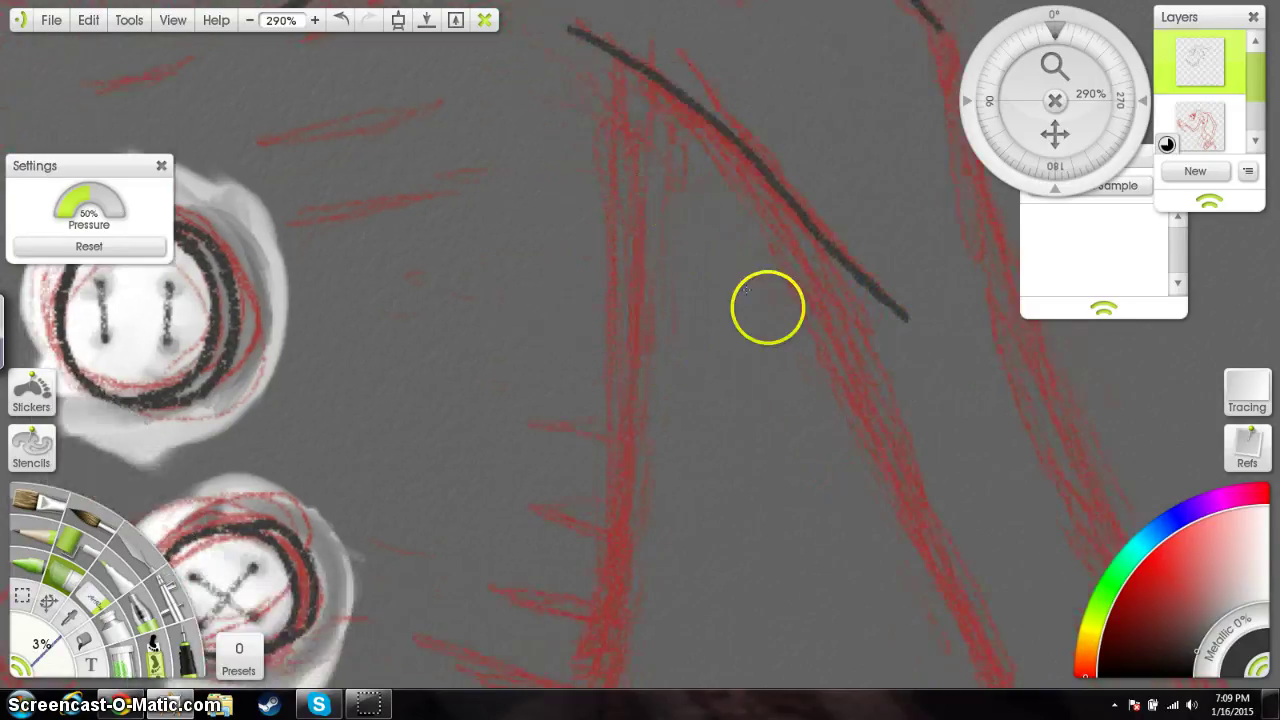
mouse_move(826, 360)
left_mouse_down()
mouse_move(586, 448)
mouse_move(810, 273)
left_mouse_up()
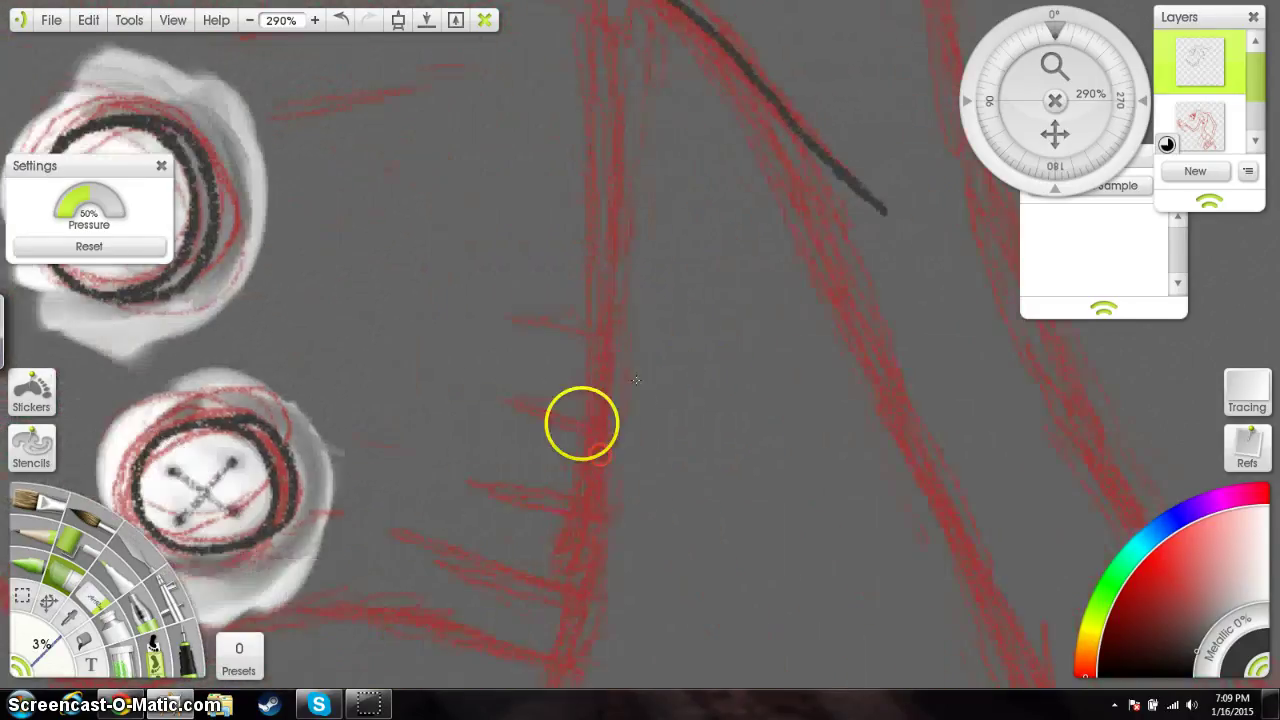
left_click_drag(598, 421, 886, 263)
left_click_drag(429, 366, 775, 461)
left_click_drag(464, 269, 575, 376)
left_click_drag(720, 144, 486, 404)
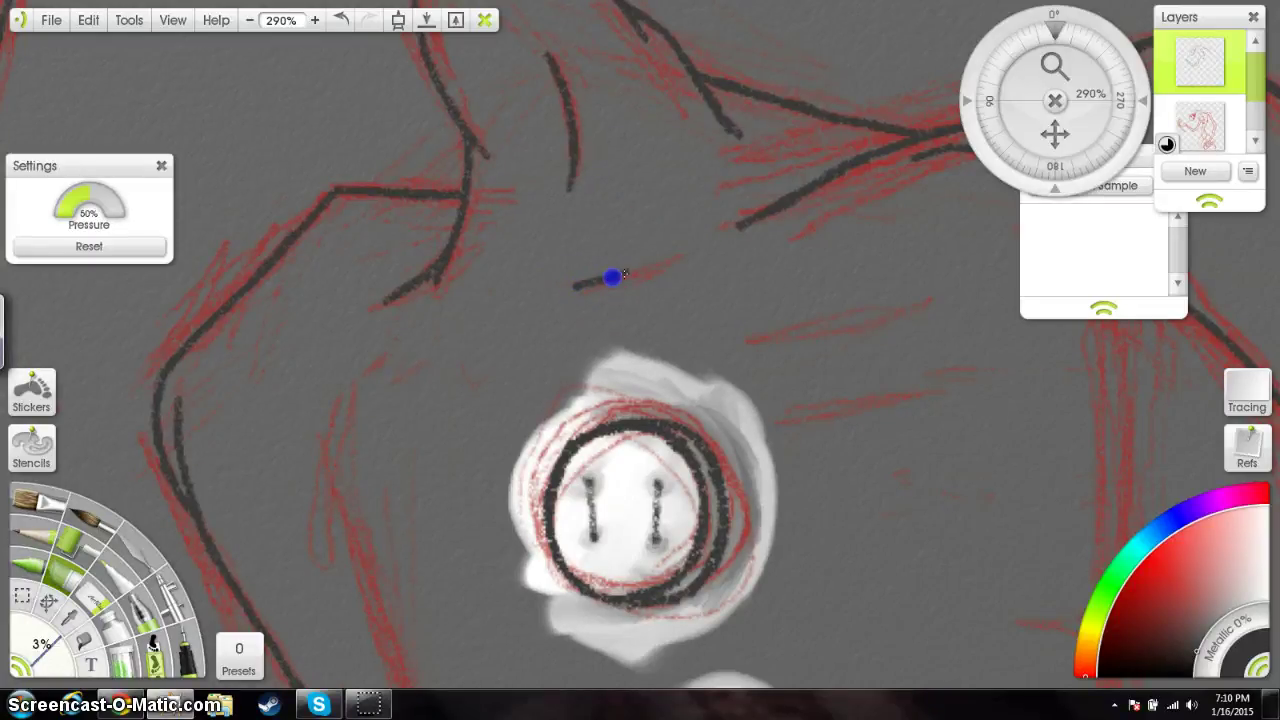
mouse_move(664, 260)
left_mouse_down()
mouse_move(693, 249)
mouse_move(671, 256)
left_mouse_up()
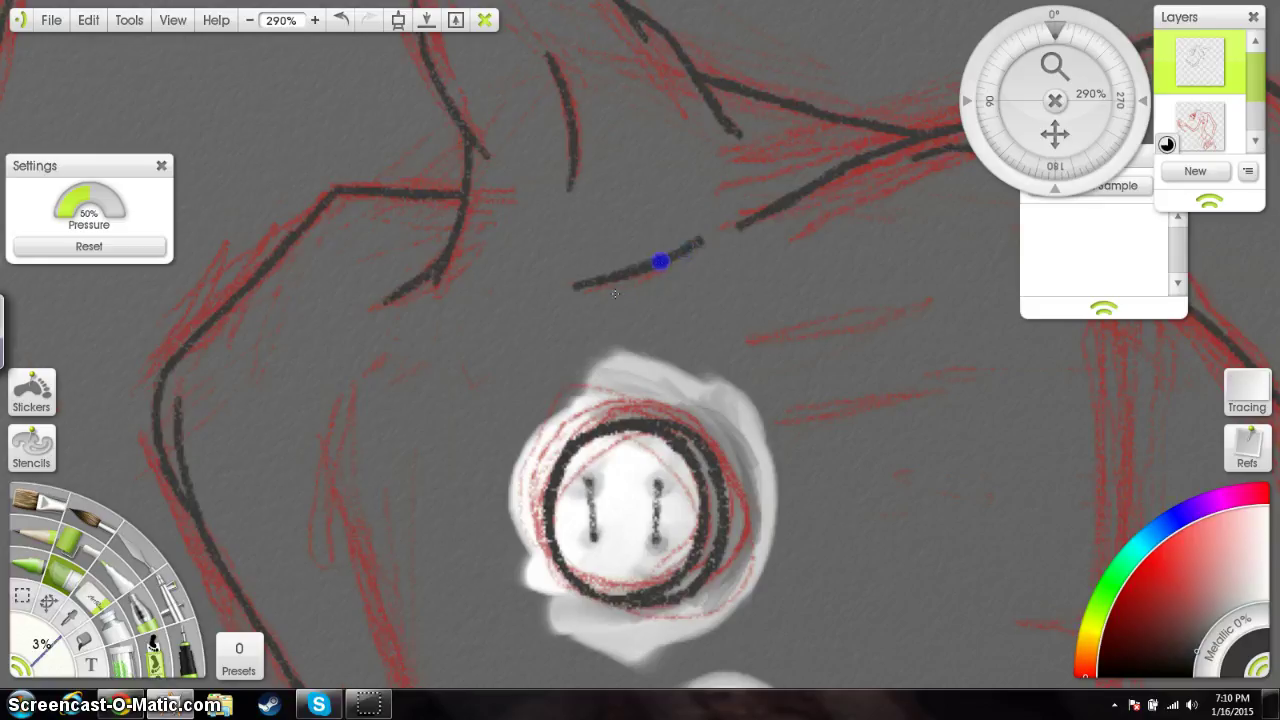
Step: Ink the torso's long side edge in black from the lower hem corner up toward the armpit fold
left_click_drag(781, 352, 613, 389)
left_click_drag(785, 380, 505, 346)
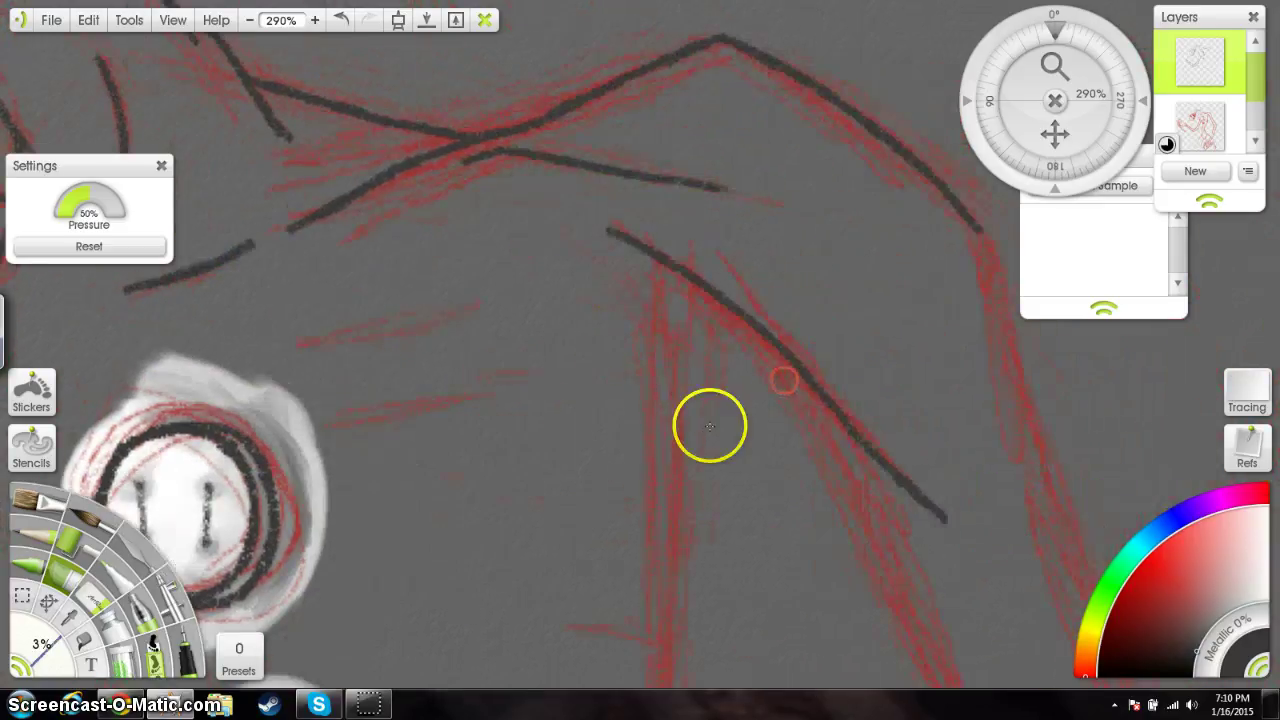
left_click_drag(710, 426, 565, 266)
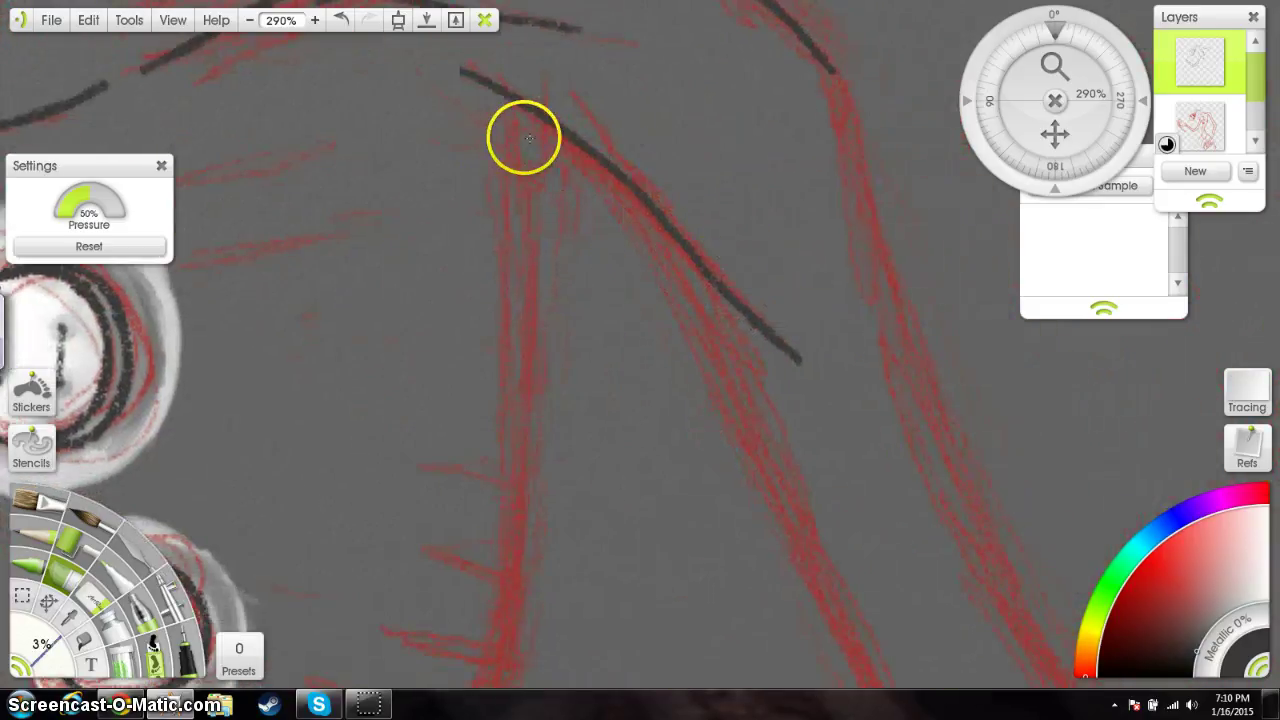
left_click_drag(560, 457, 630, 354)
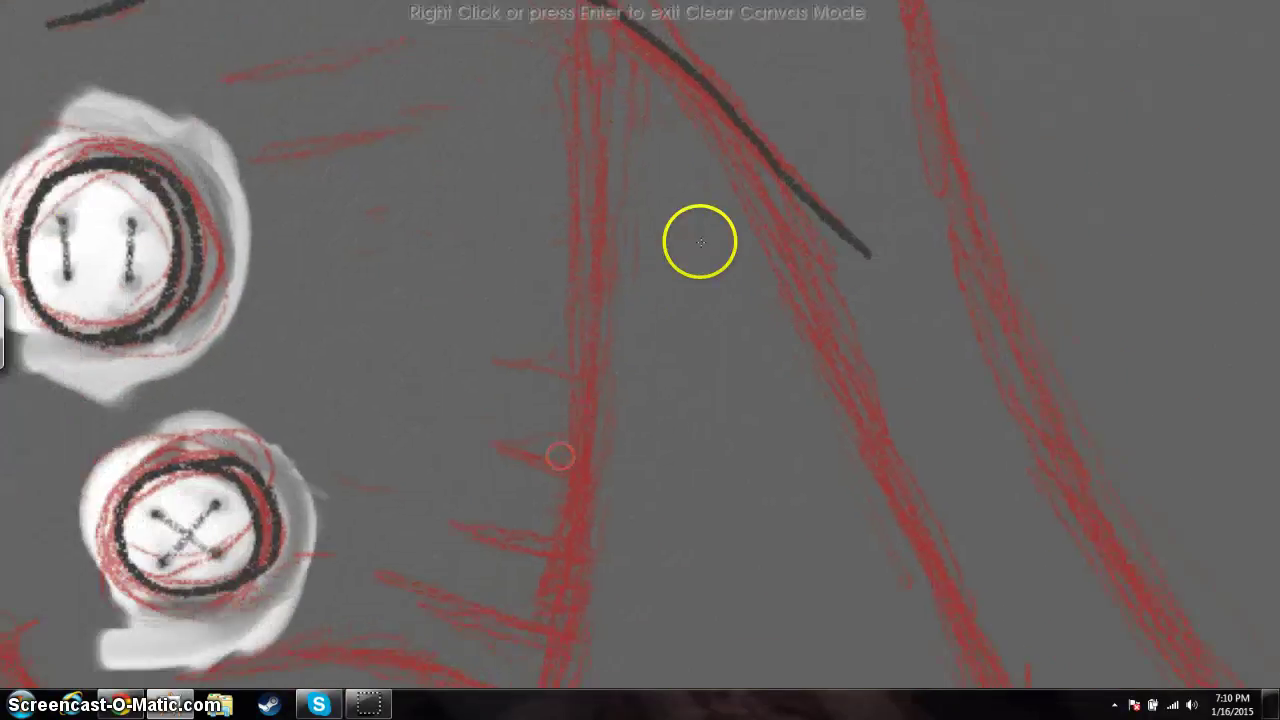
right_click(659, 237)
left_click_drag(1051, 63, 1050, 64)
left_click_drag(651, 492, 851, 412)
left_click_drag(769, 303, 770, 366)
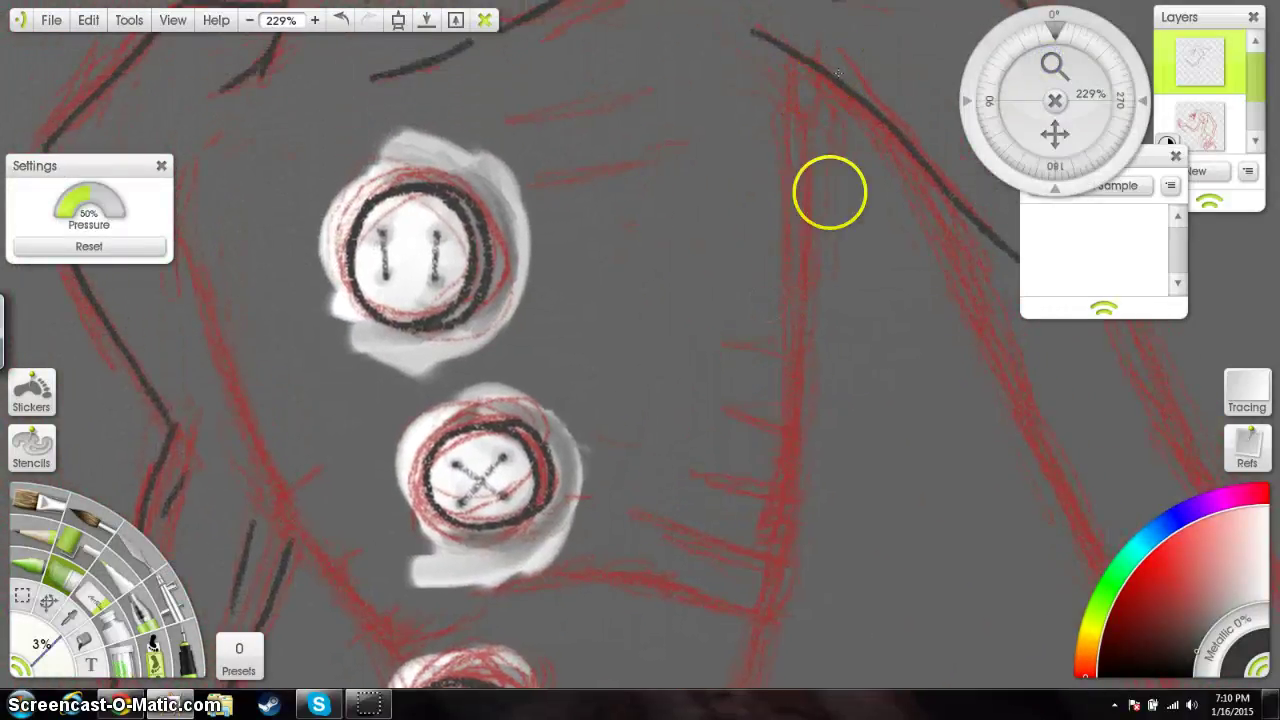
left_click(761, 615)
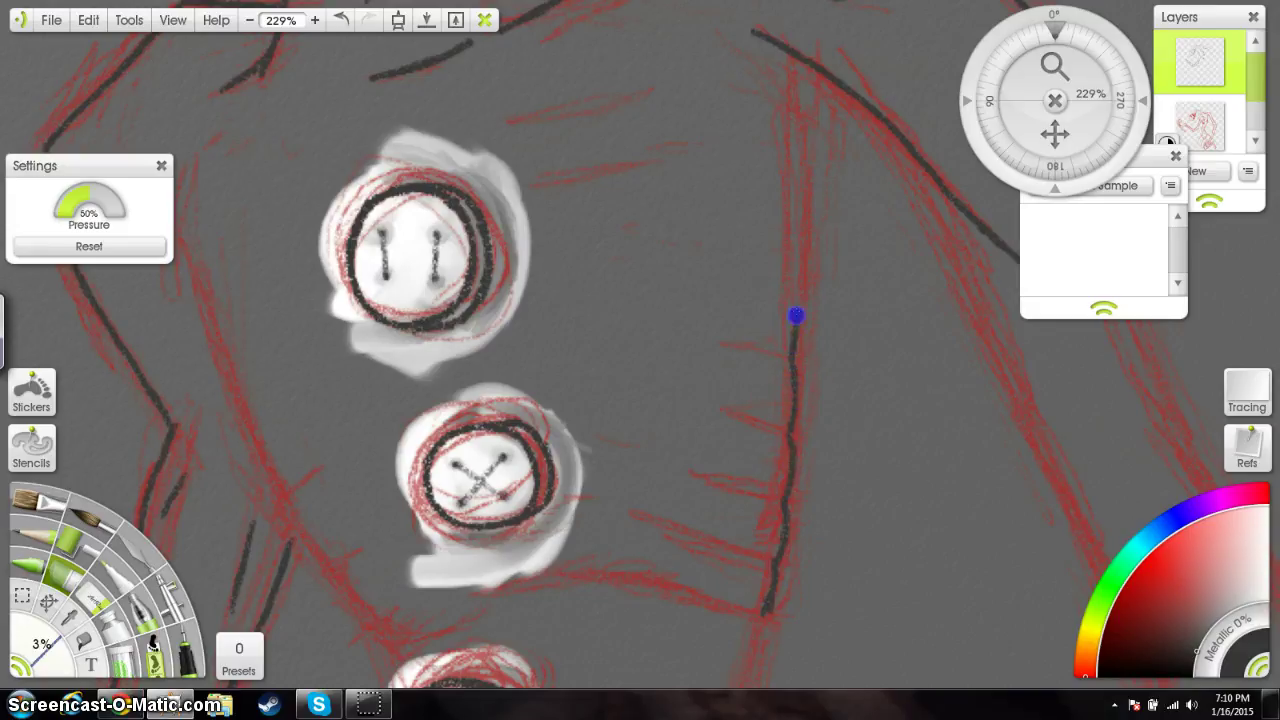
left_click_drag(796, 318, 796, 293)
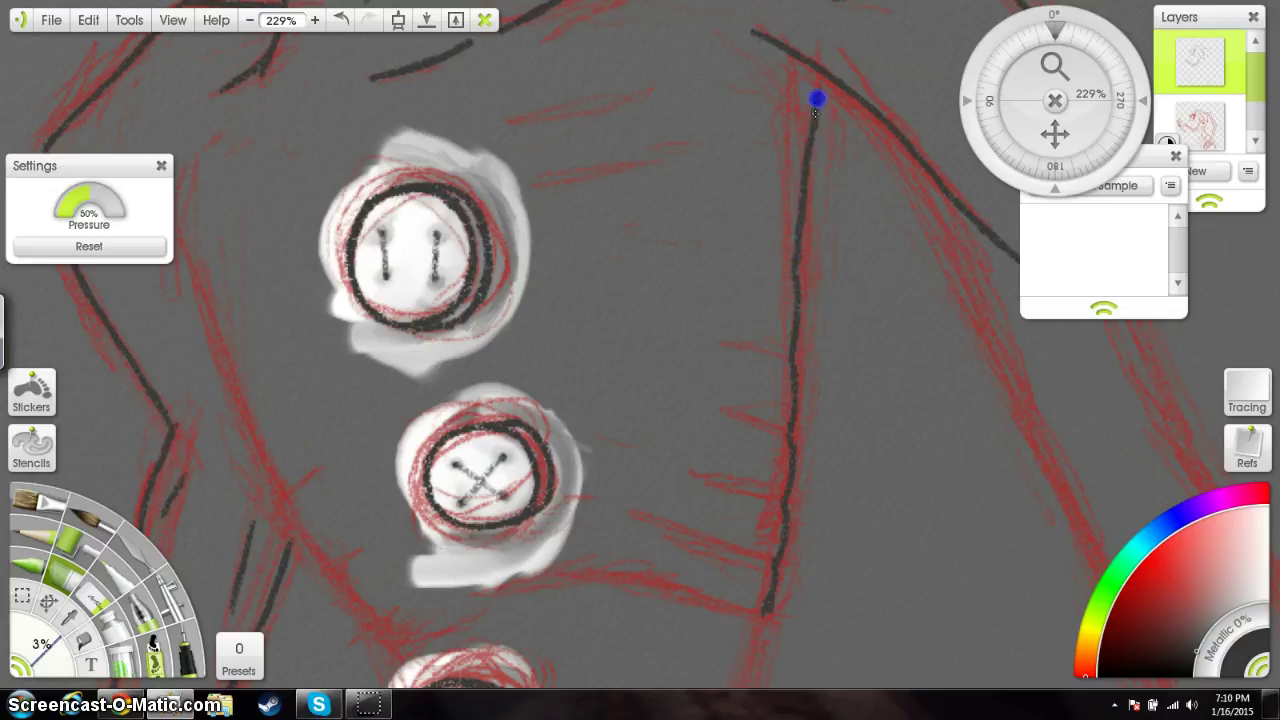
Step: Join the torso's side edge to the armpit fold and ink the arm's inner edge partway down
left_click_drag(813, 75, 804, 65)
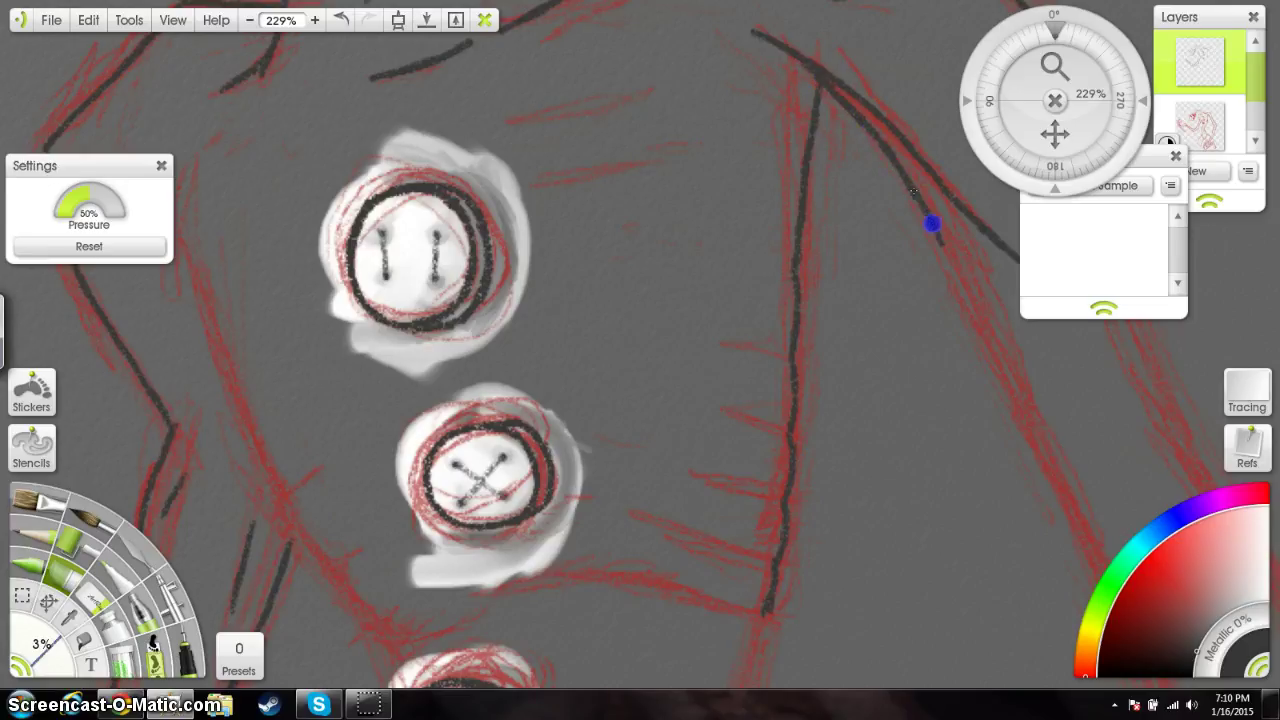
left_click_drag(949, 252, 957, 263)
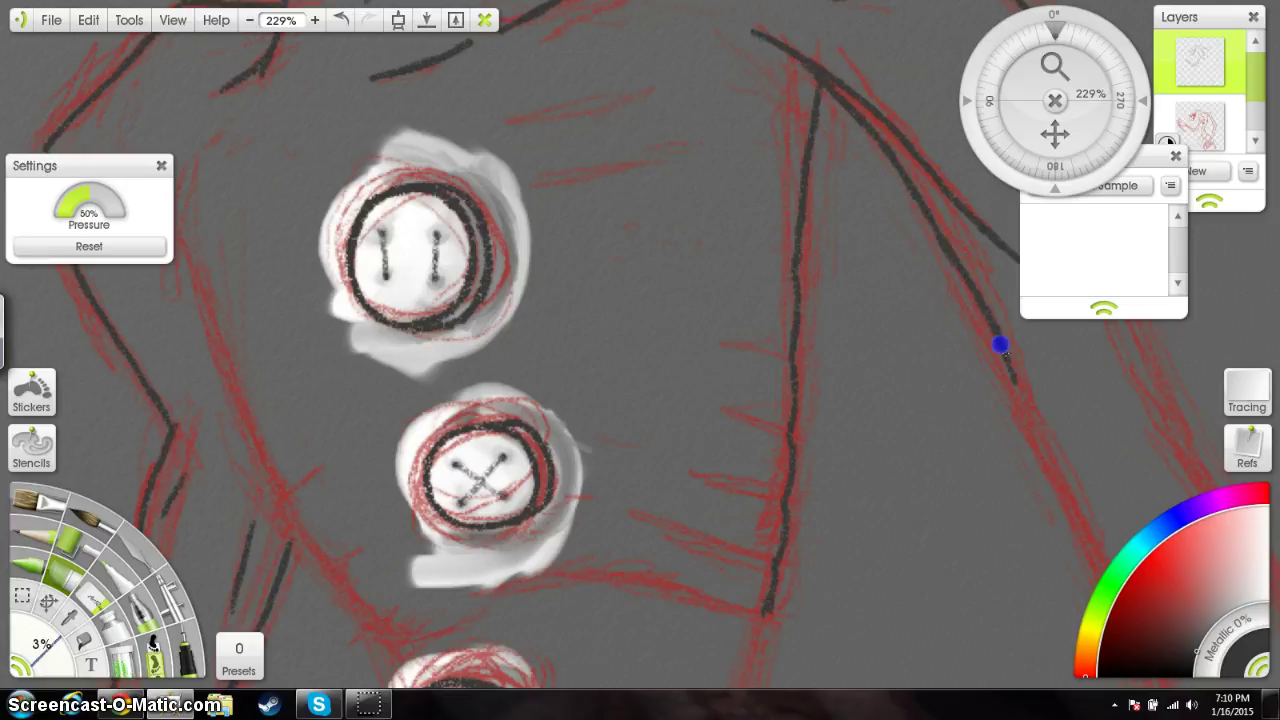
left_click_drag(1000, 344, 1015, 383)
Step: Ink four short creases along the torso's side edge and two slanted creases beside the upper button
left_click_drag(1020, 513, 668, 326)
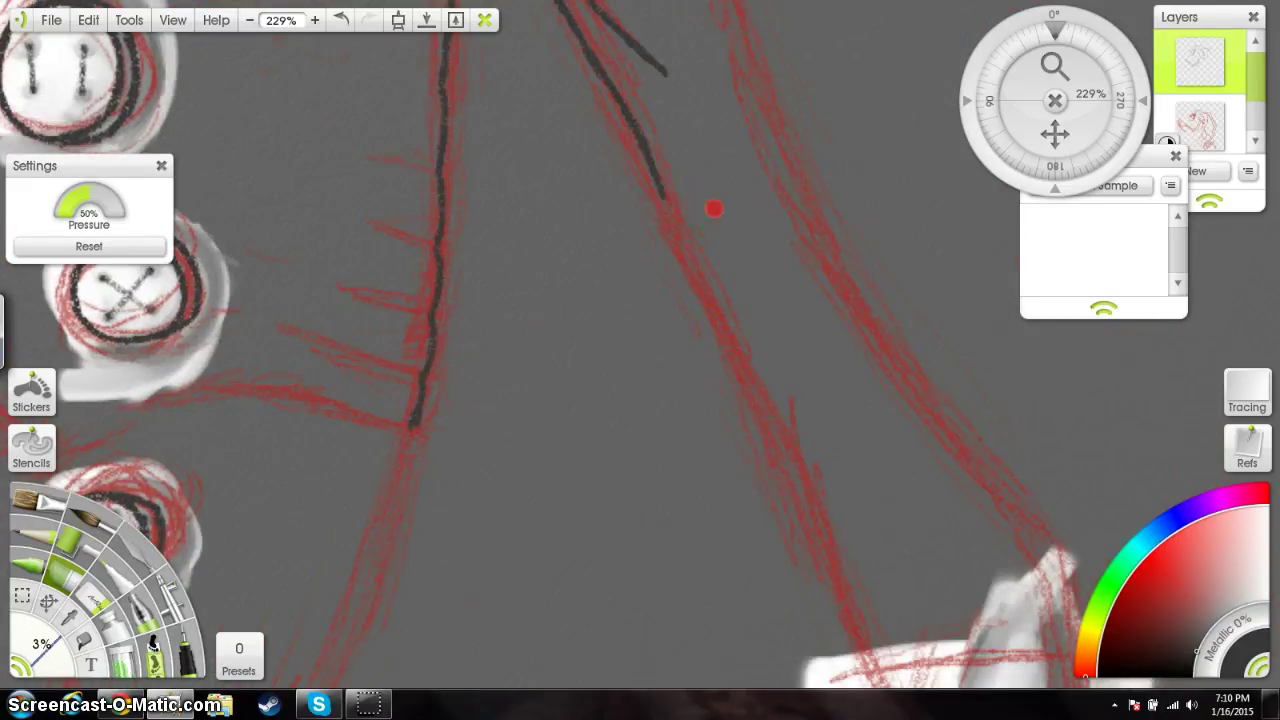
left_click_drag(714, 208, 837, 362)
left_click_drag(749, 498, 968, 378)
left_click_drag(712, 456, 887, 490)
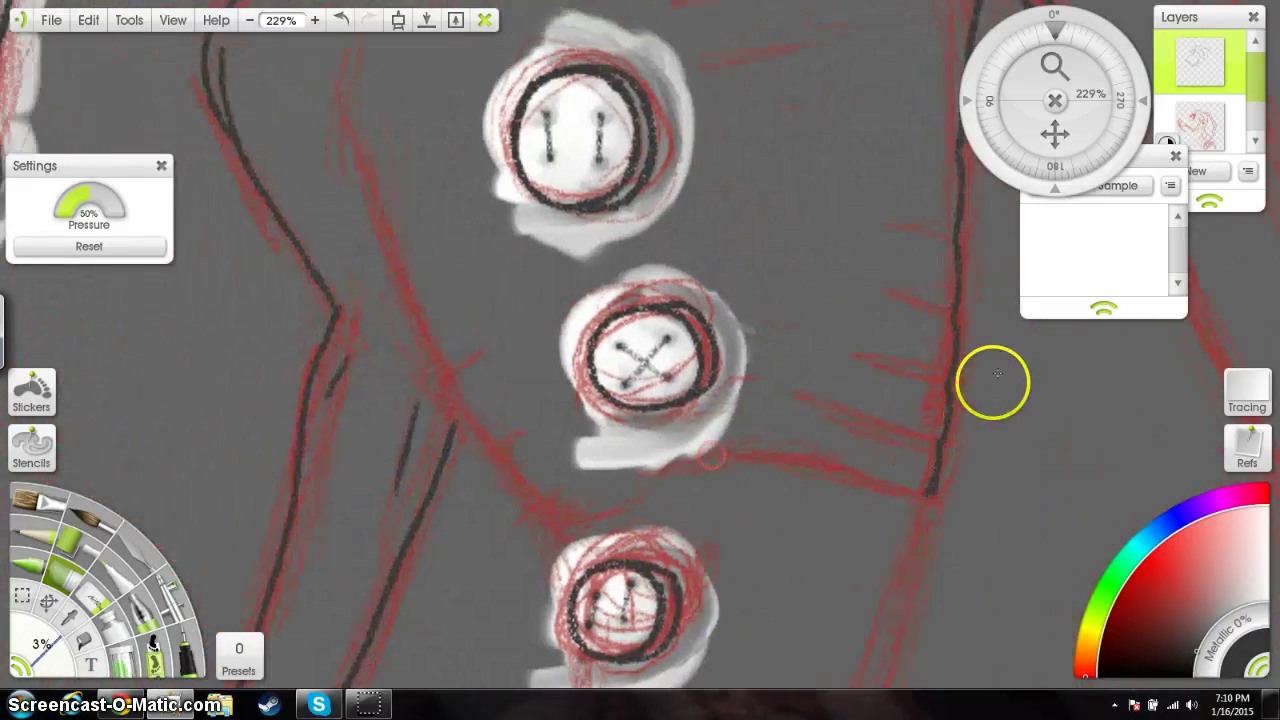
left_click_drag(930, 443, 932, 443)
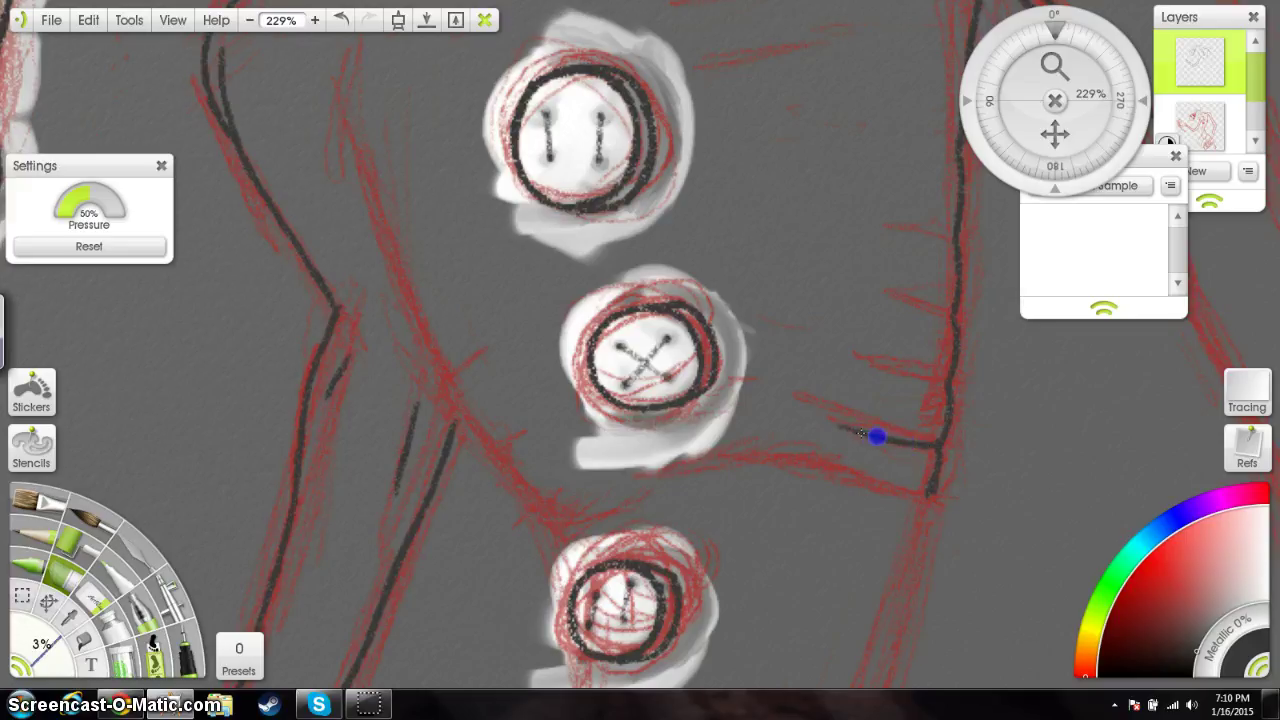
left_click_drag(815, 423, 819, 421)
left_click_drag(944, 384, 943, 384)
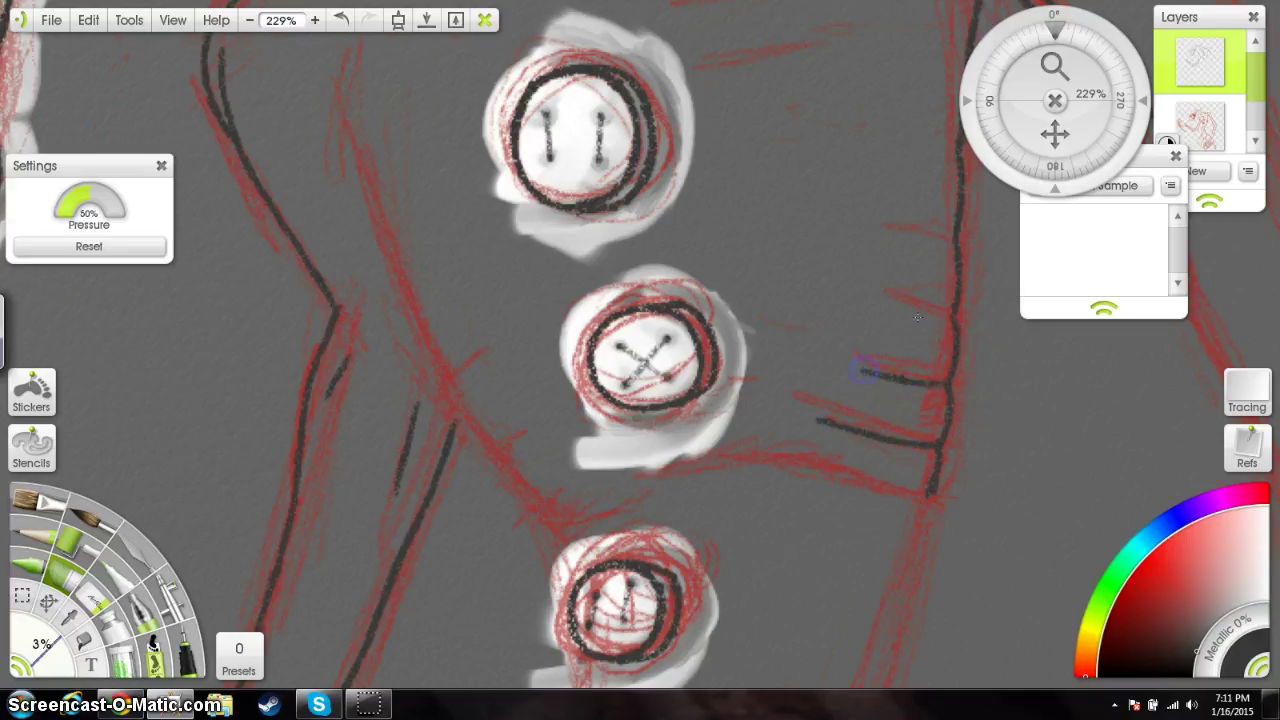
left_click_drag(952, 317, 904, 318)
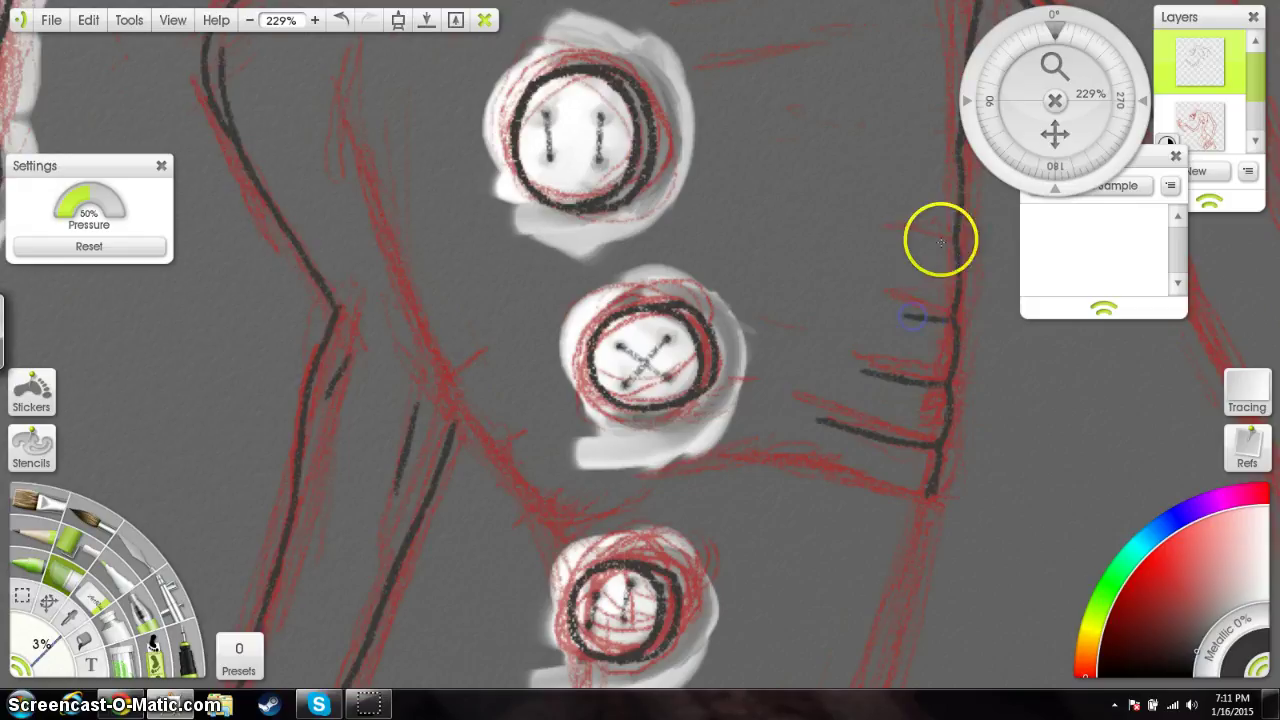
left_click_drag(933, 243, 905, 244)
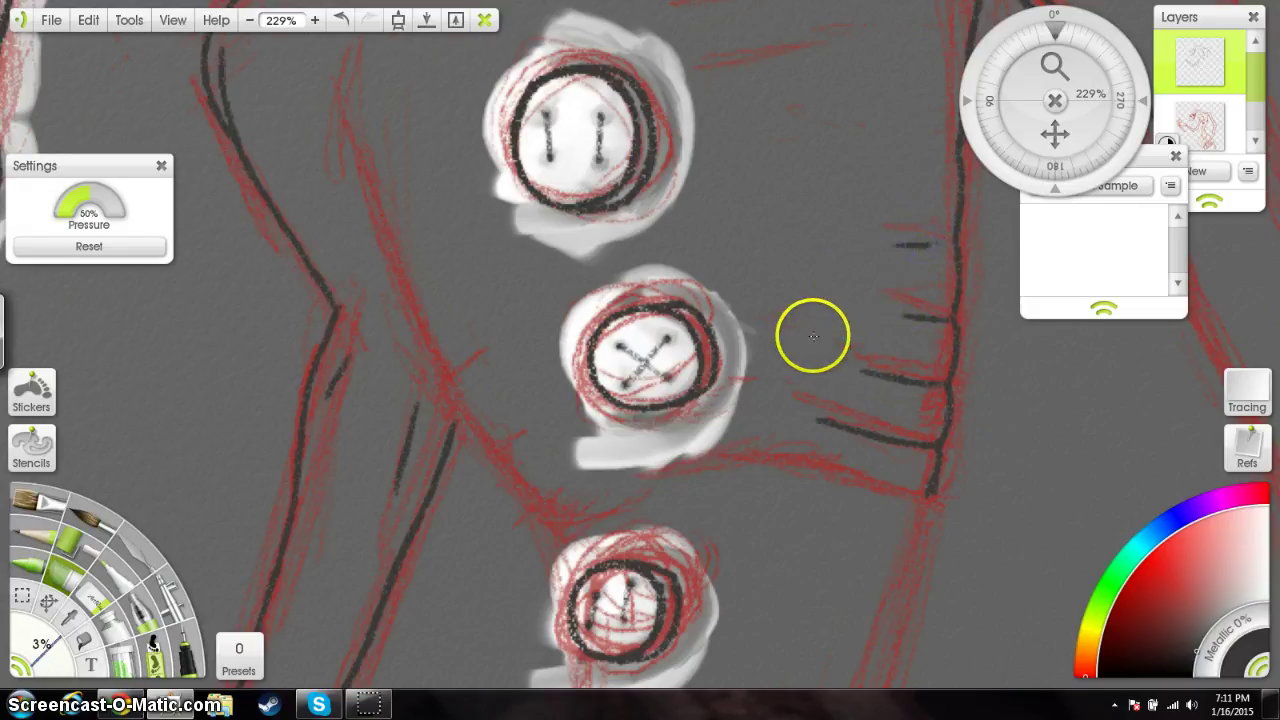
left_click_drag(766, 358, 670, 508)
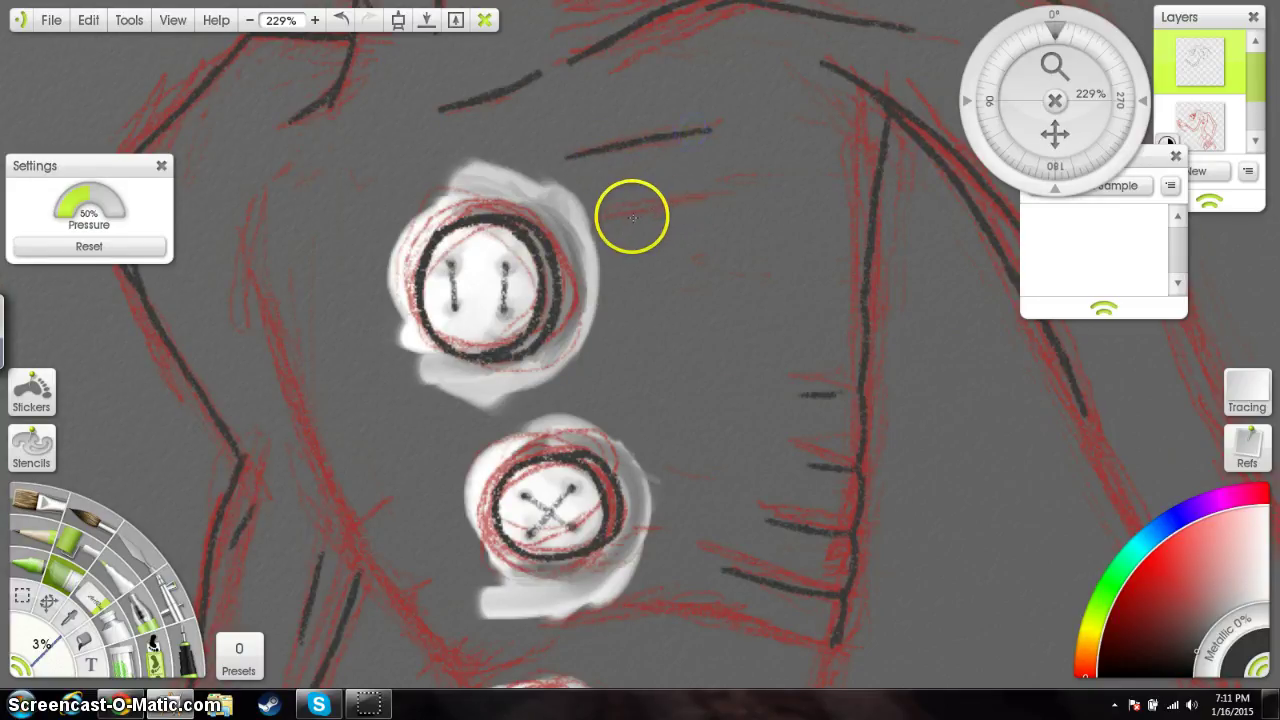
mouse_move(612, 218)
left_mouse_down()
mouse_move(657, 203)
mouse_move(633, 214)
left_mouse_up()
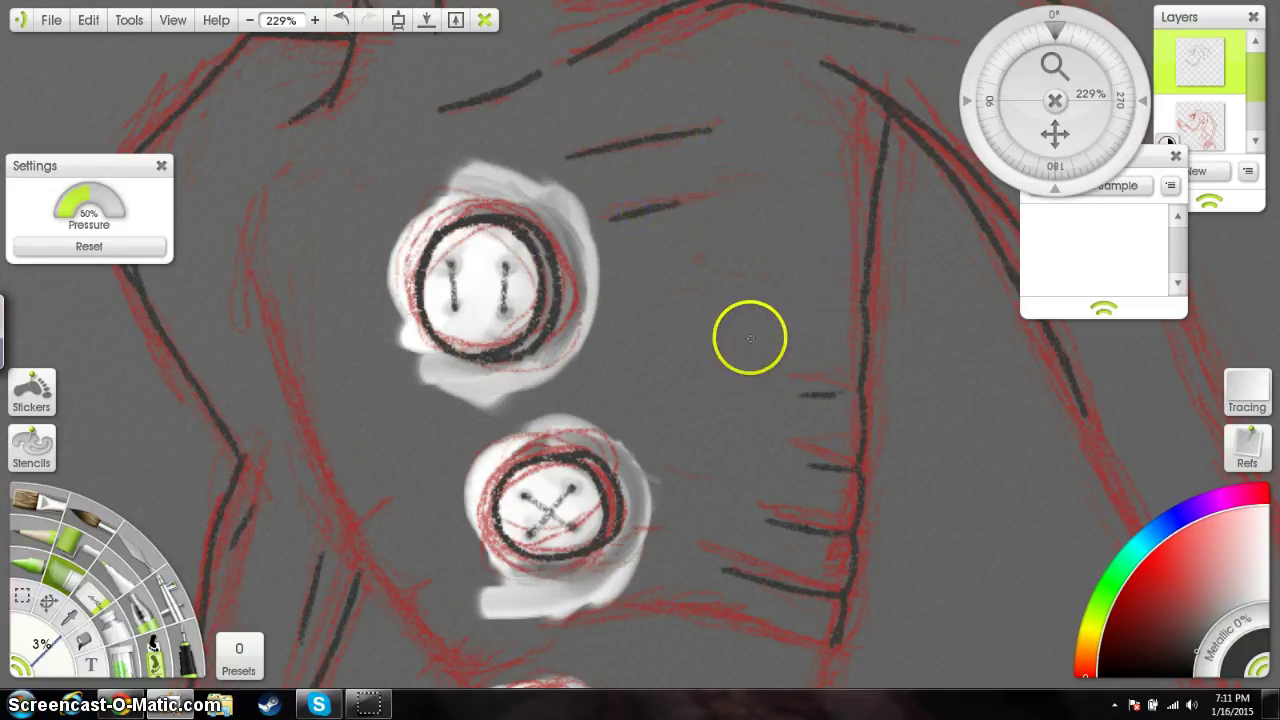
Step: Ink the arm's outer edge downward from the shoulder bend, undoing a stroke and redrawing it along the red sketch
left_click_drag(678, 496, 824, 403)
left_click_drag(731, 403, 878, 369)
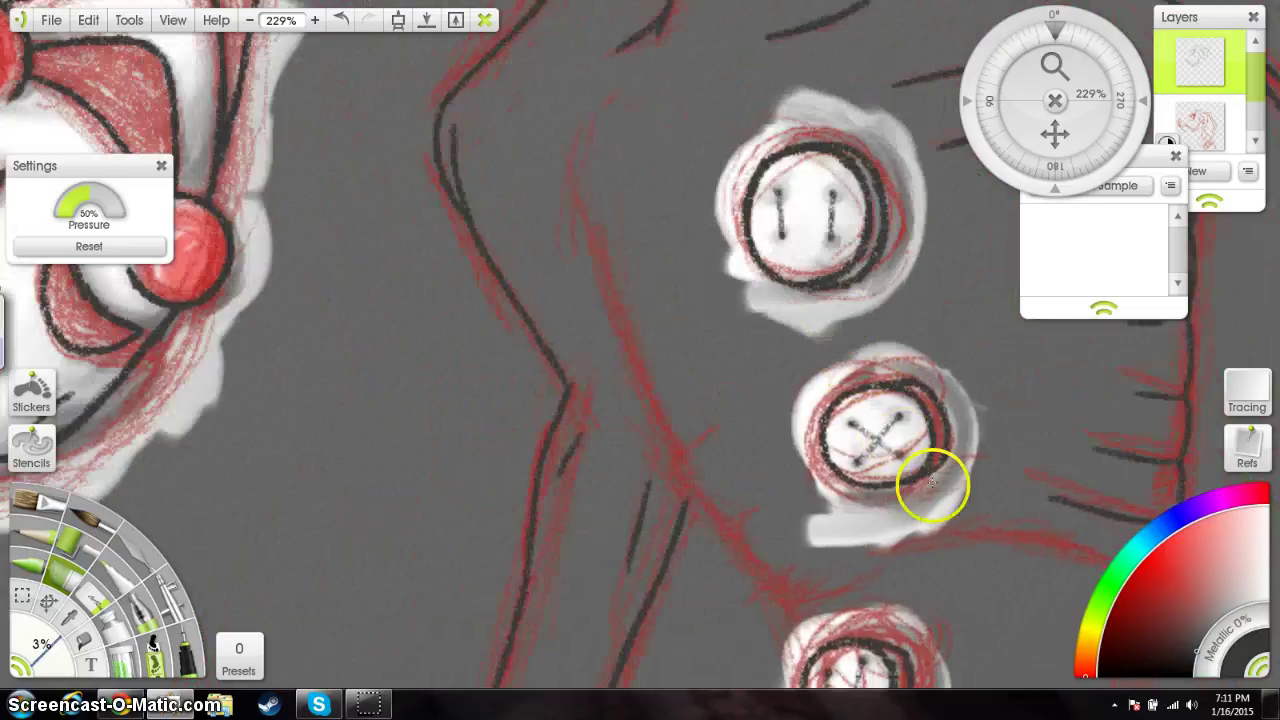
left_click_drag(911, 477, 641, 305)
mouse_move(917, 446)
left_mouse_down()
mouse_move(797, 366)
mouse_move(711, 360)
left_mouse_up()
mouse_move(836, 295)
left_mouse_down()
mouse_move(823, 290)
mouse_move(829, 314)
mouse_move(729, 306)
mouse_move(740, 297)
mouse_move(734, 354)
left_mouse_up()
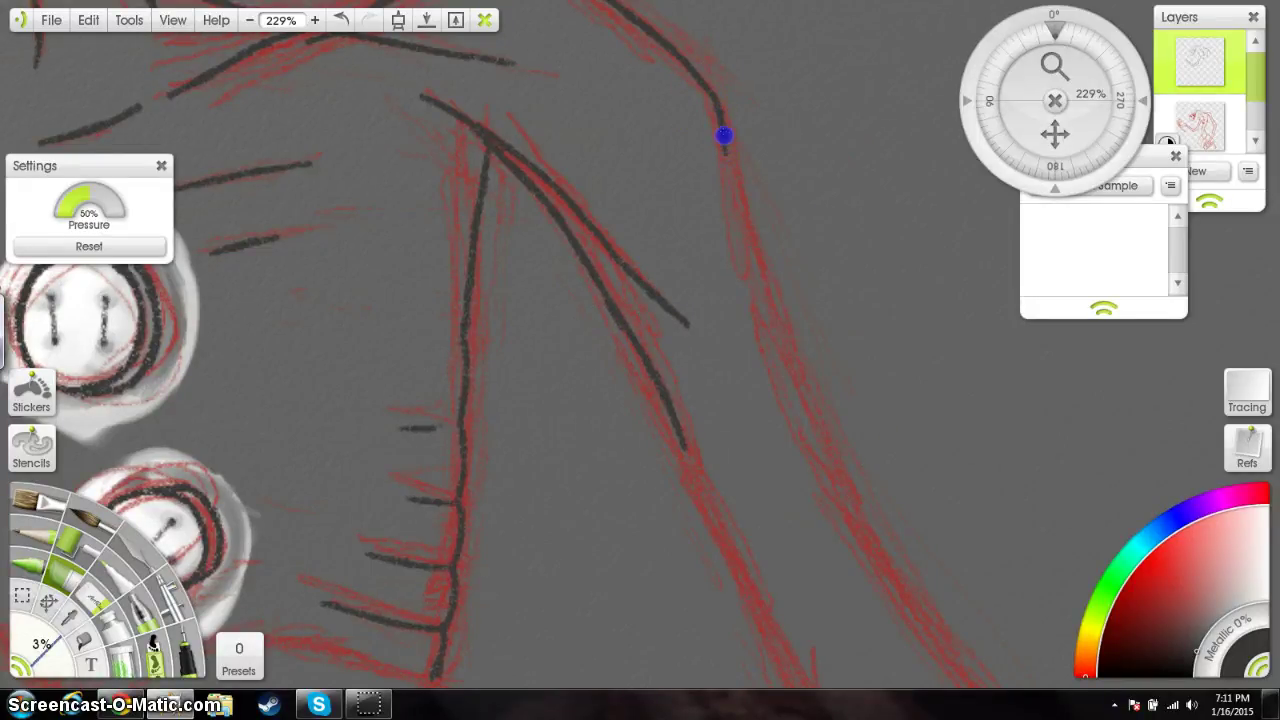
left_click(340, 20)
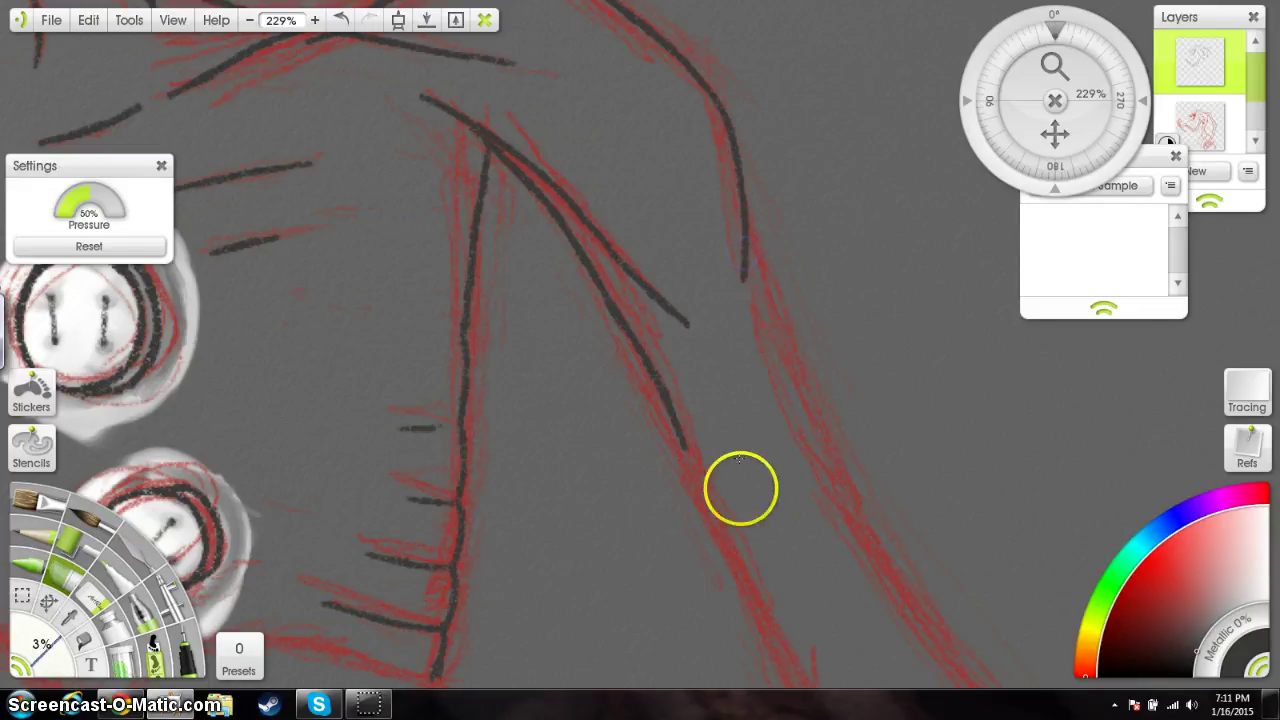
Step: Ink the arm's outer edge in black along the red sketch, from the upper arm down to the elbow point above the white bands
left_click_drag(740, 489, 685, 354)
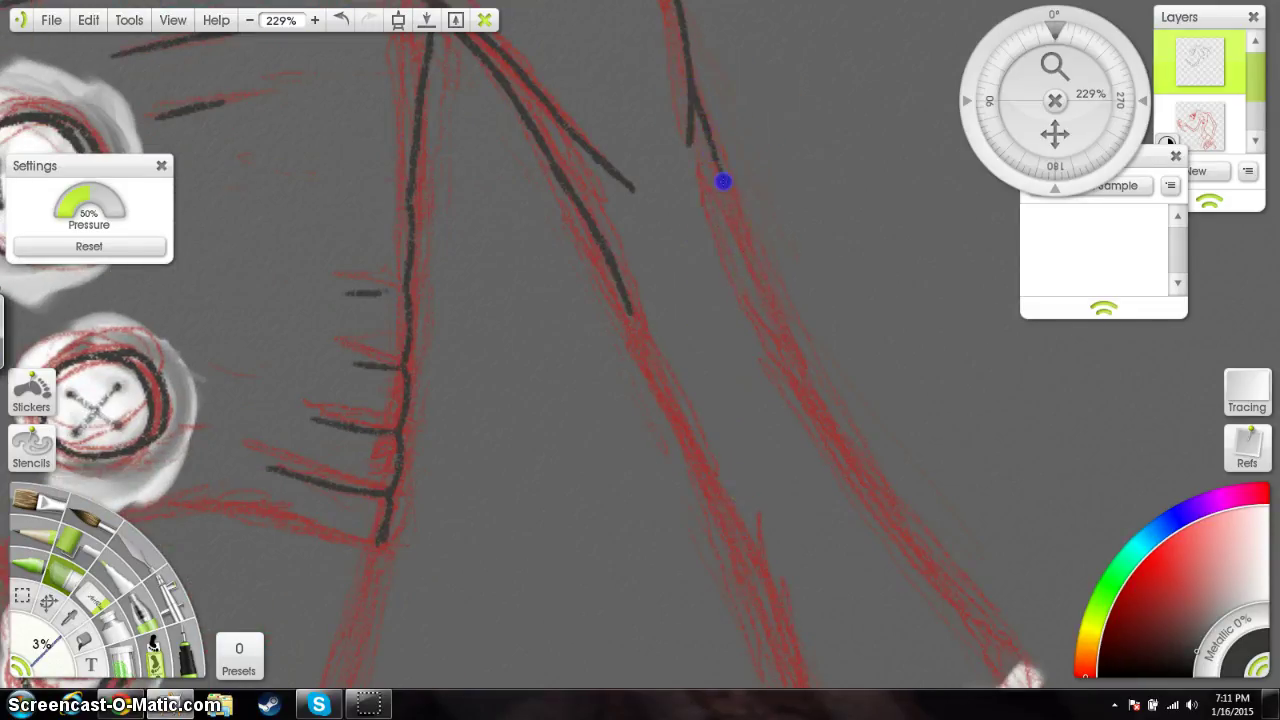
left_click_drag(735, 205, 763, 297)
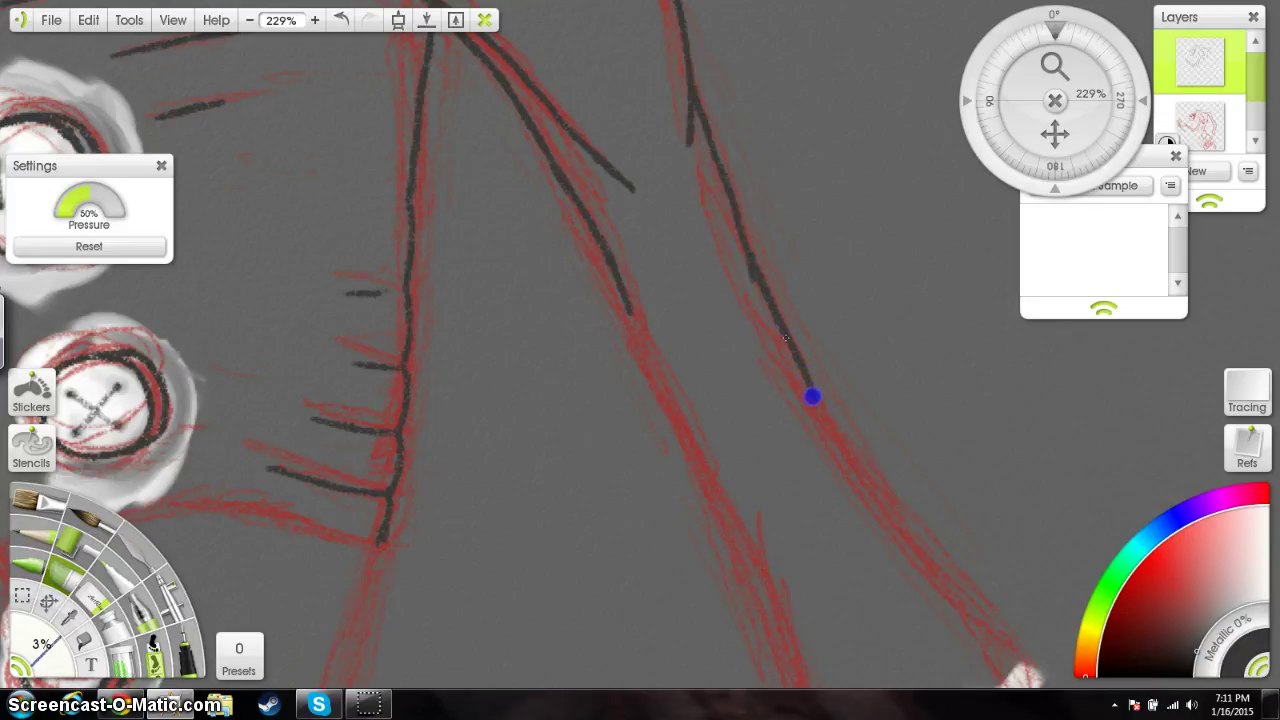
left_click_drag(697, 174, 748, 287)
left_click_drag(790, 508, 655, 238)
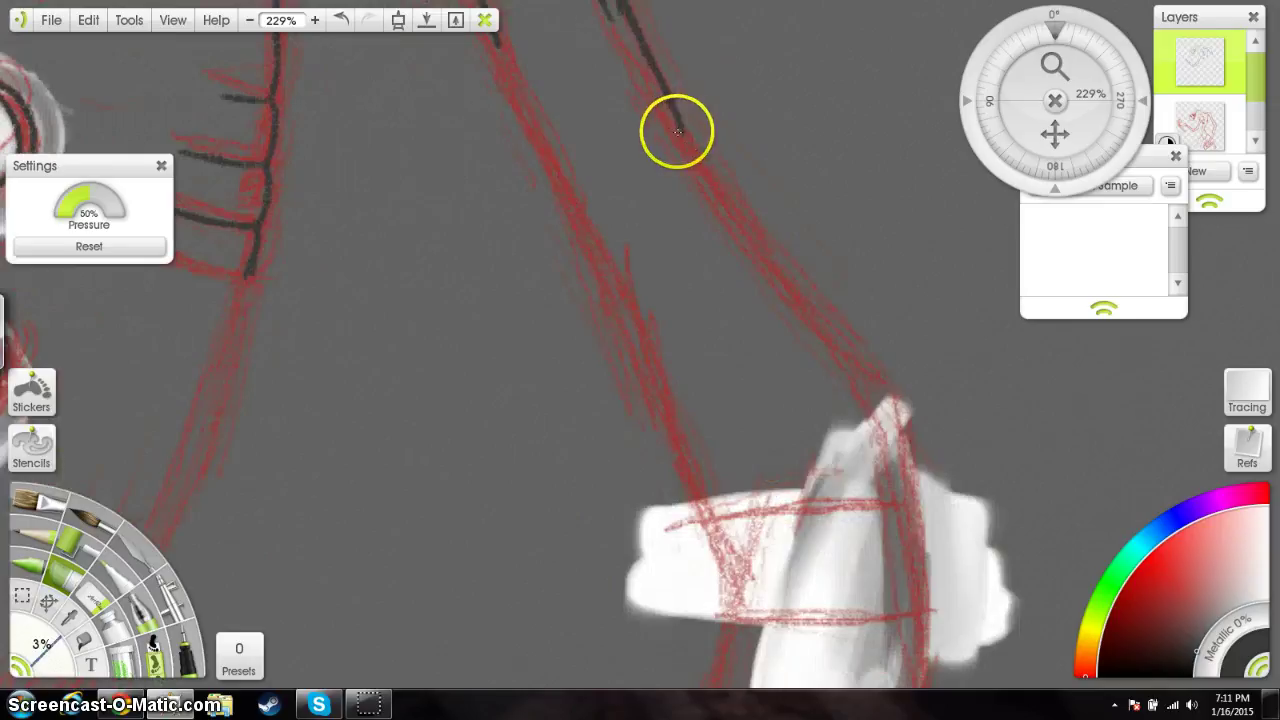
left_click_drag(677, 131, 684, 138)
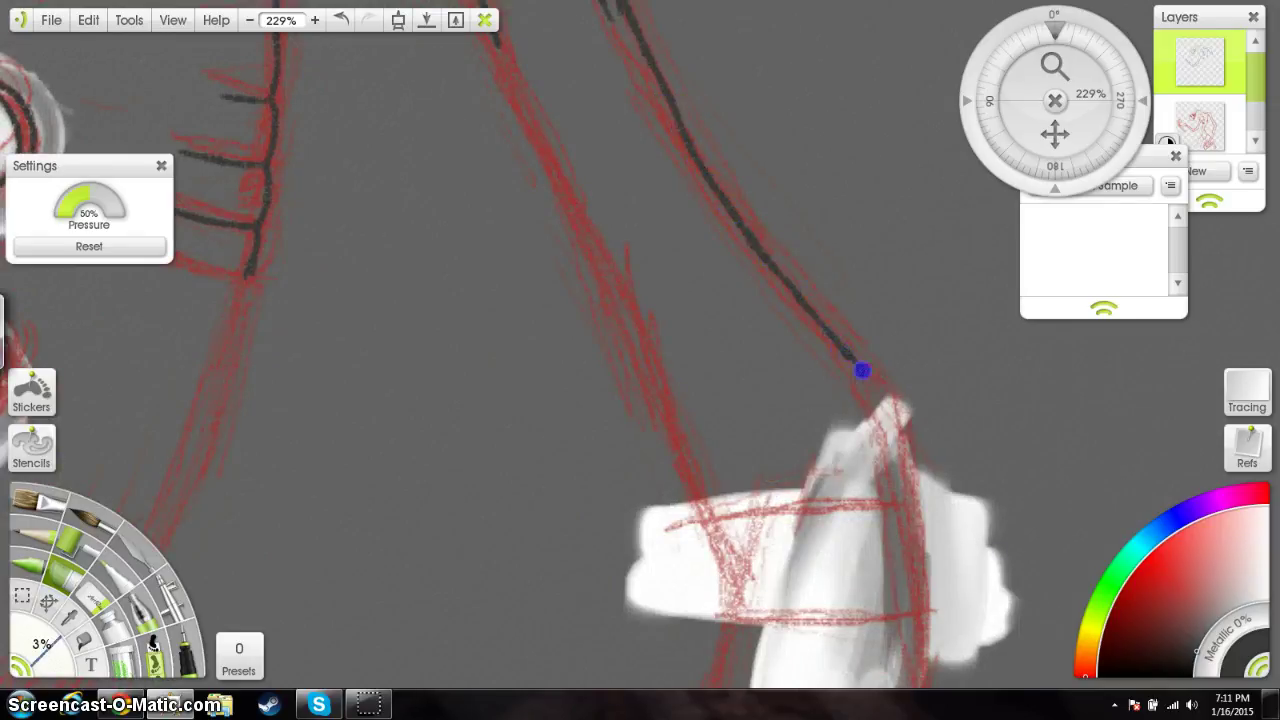
mouse_move(856, 362)
left_mouse_down()
mouse_move(851, 352)
mouse_move(878, 380)
left_mouse_up()
Step: Ink the arm's inner edge down to the first white band, adding a short fold line that merges into it above the band
mouse_move(629, 296)
left_mouse_down()
mouse_move(788, 367)
mouse_move(777, 357)
left_mouse_up()
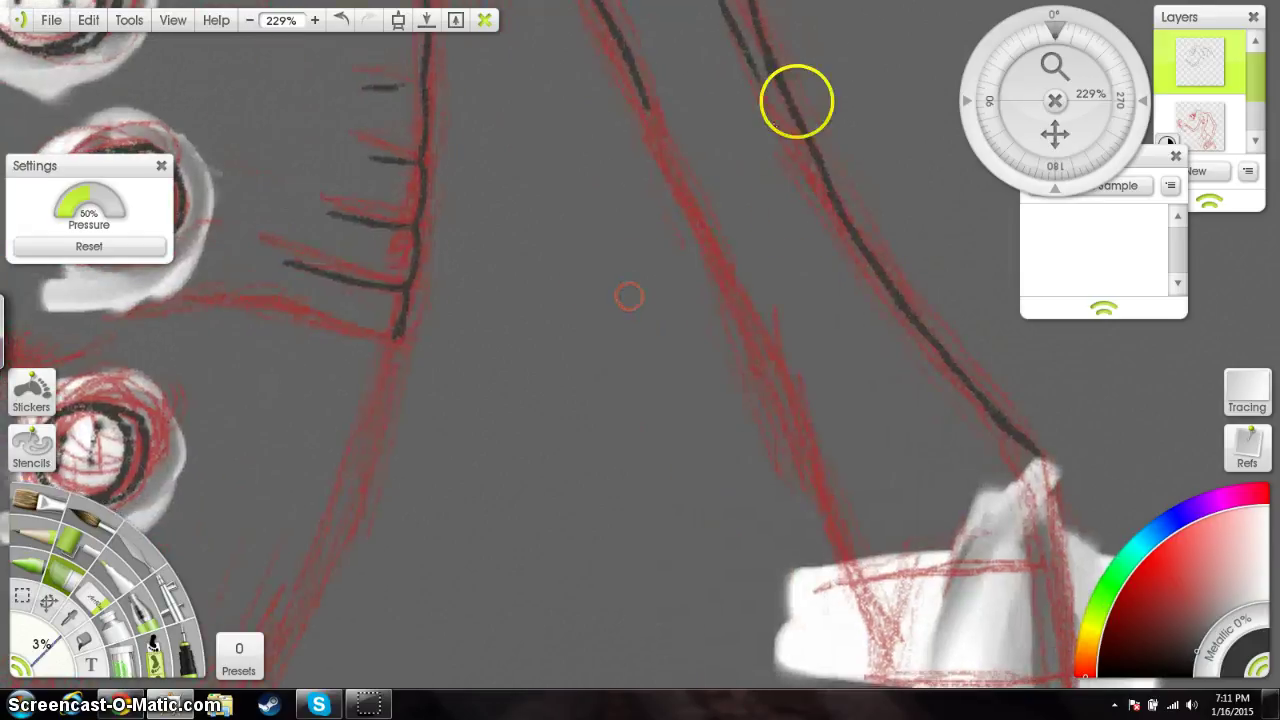
left_click_drag(634, 90, 648, 105)
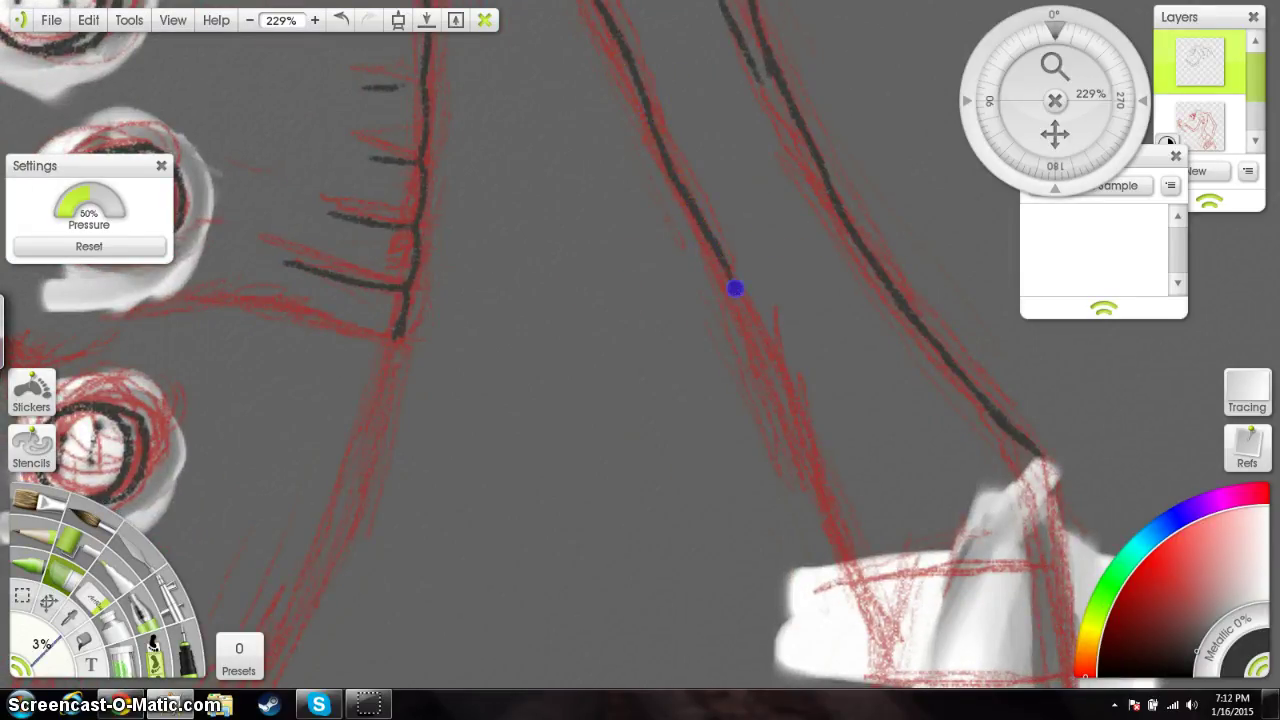
mouse_move(735, 288)
left_mouse_down()
mouse_move(723, 274)
mouse_move(742, 302)
left_mouse_up()
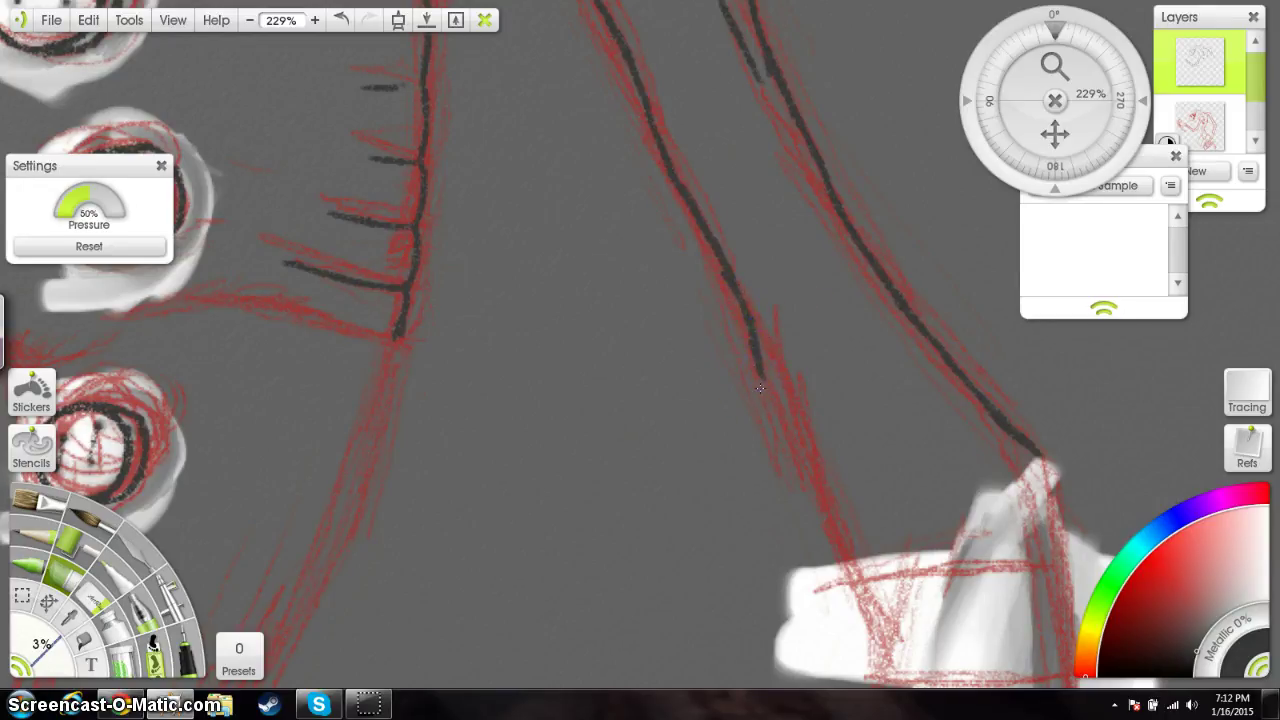
mouse_move(742, 375)
left_mouse_down()
mouse_move(768, 393)
mouse_move(820, 490)
left_mouse_up()
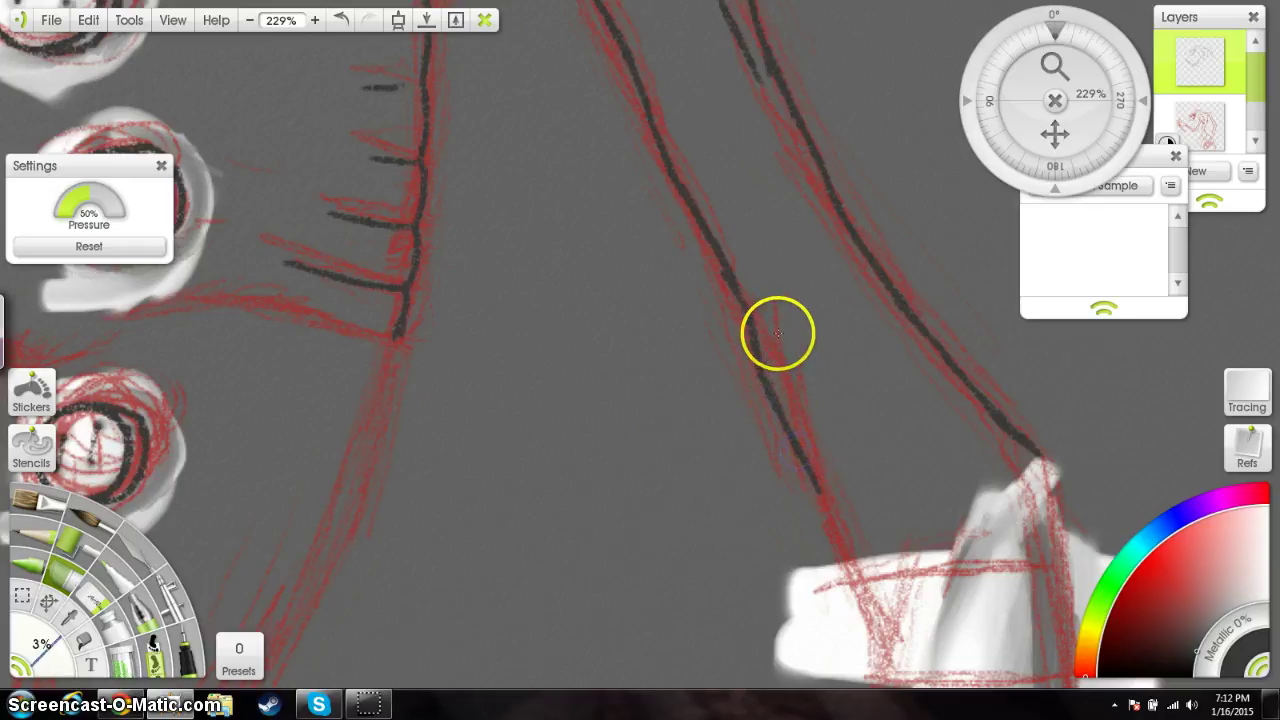
left_click_drag(778, 333, 778, 348)
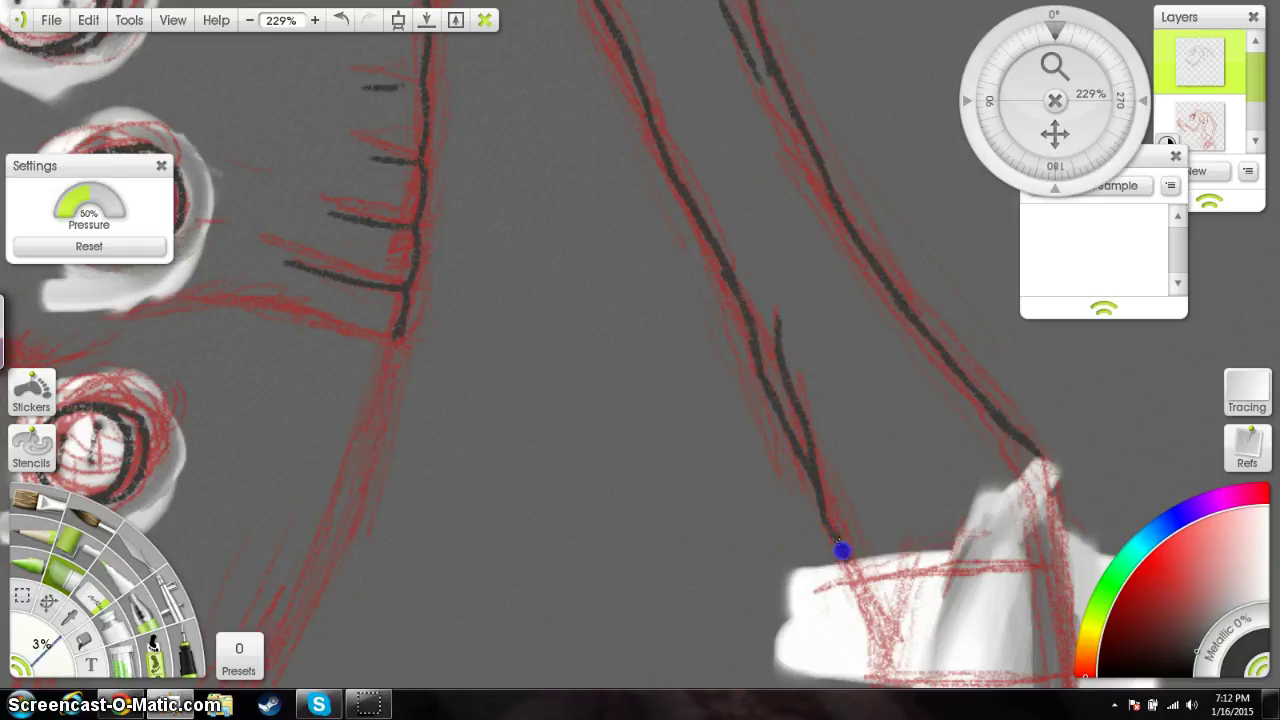
left_click_drag(785, 440, 843, 568)
Step: Ink the elbow's inner crease and the outer forearm edge from the elbow point, joining both lines inside the first white band
mouse_move(847, 497)
left_mouse_down()
mouse_move(645, 281)
mouse_move(822, 483)
mouse_move(812, 447)
left_mouse_up()
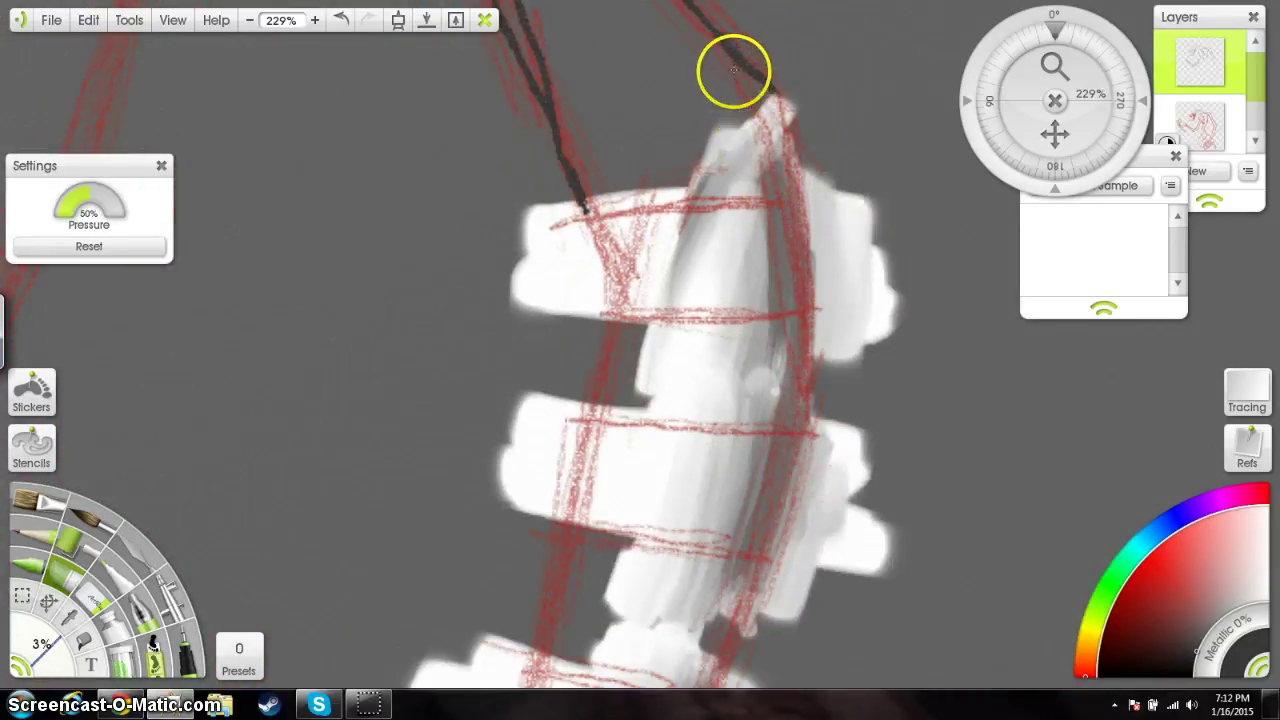
left_click_drag(722, 45, 792, 218)
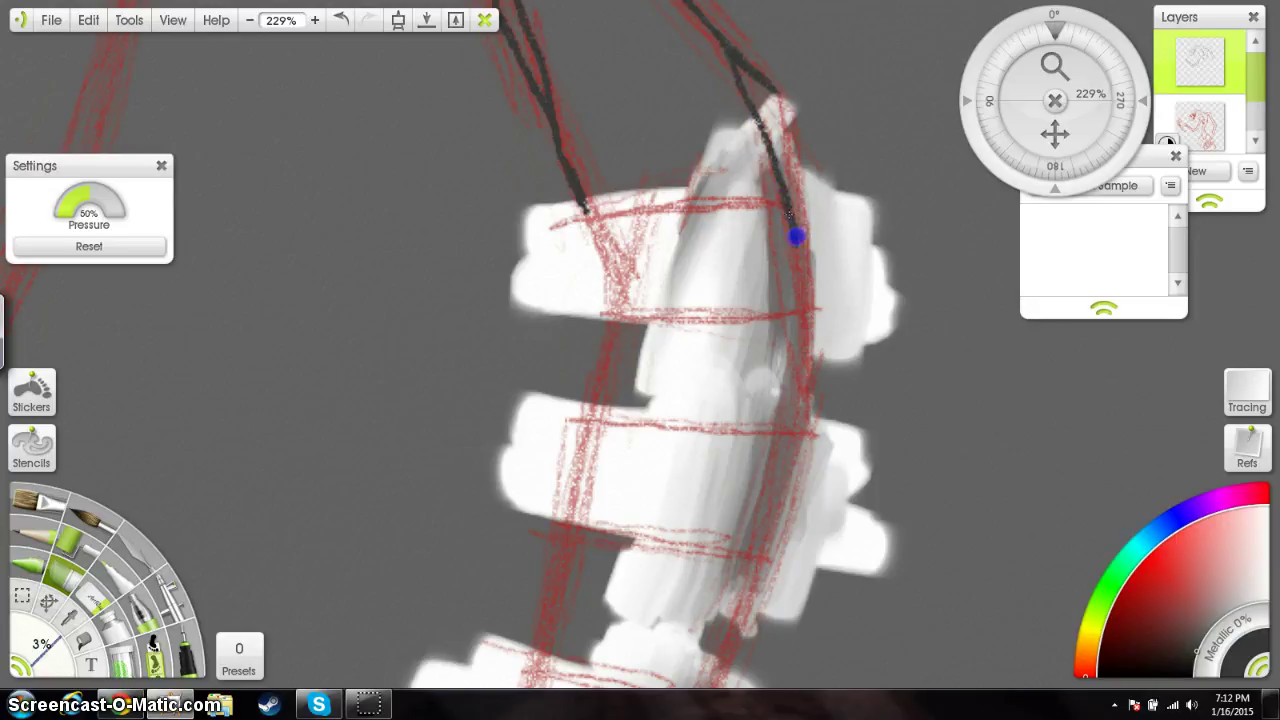
mouse_move(770, 87)
left_mouse_down()
mouse_move(788, 115)
mouse_move(793, 192)
left_mouse_up()
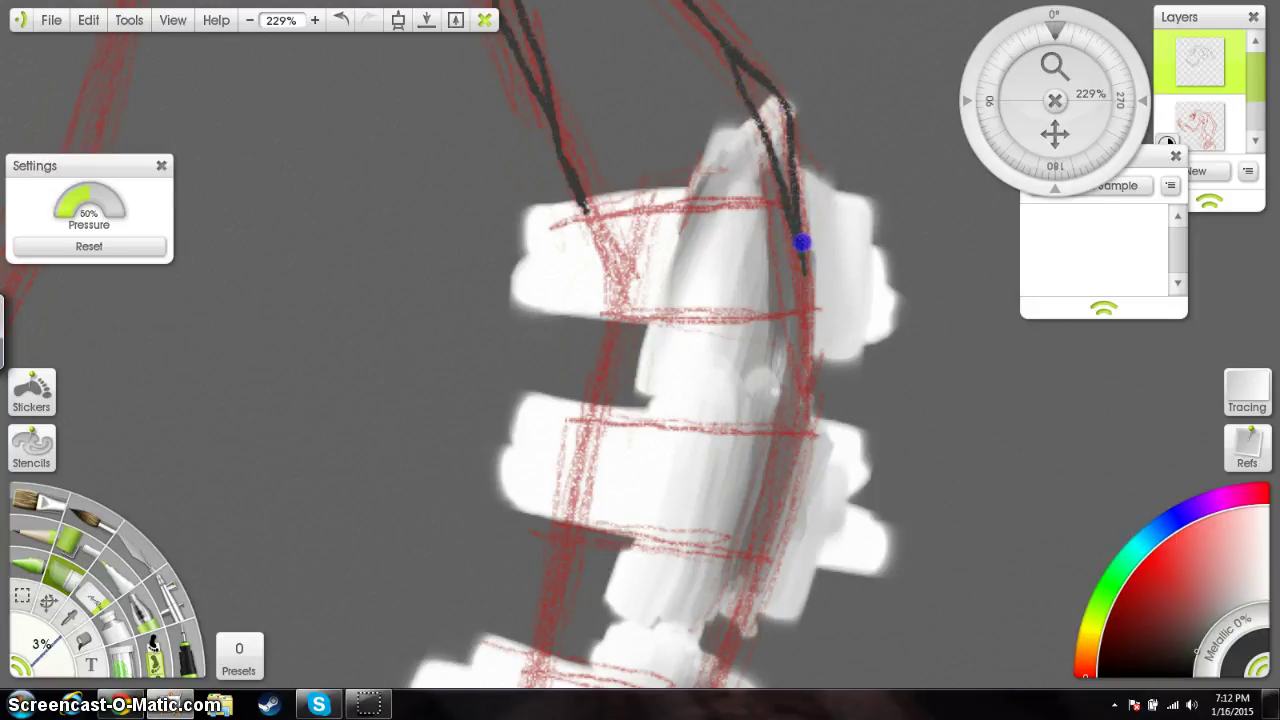
left_click_drag(802, 247, 804, 270)
Step: Extend the arm's inner edge into the first white band, down to the base of the sketched V-shaped fold
left_click_drag(661, 566, 739, 440)
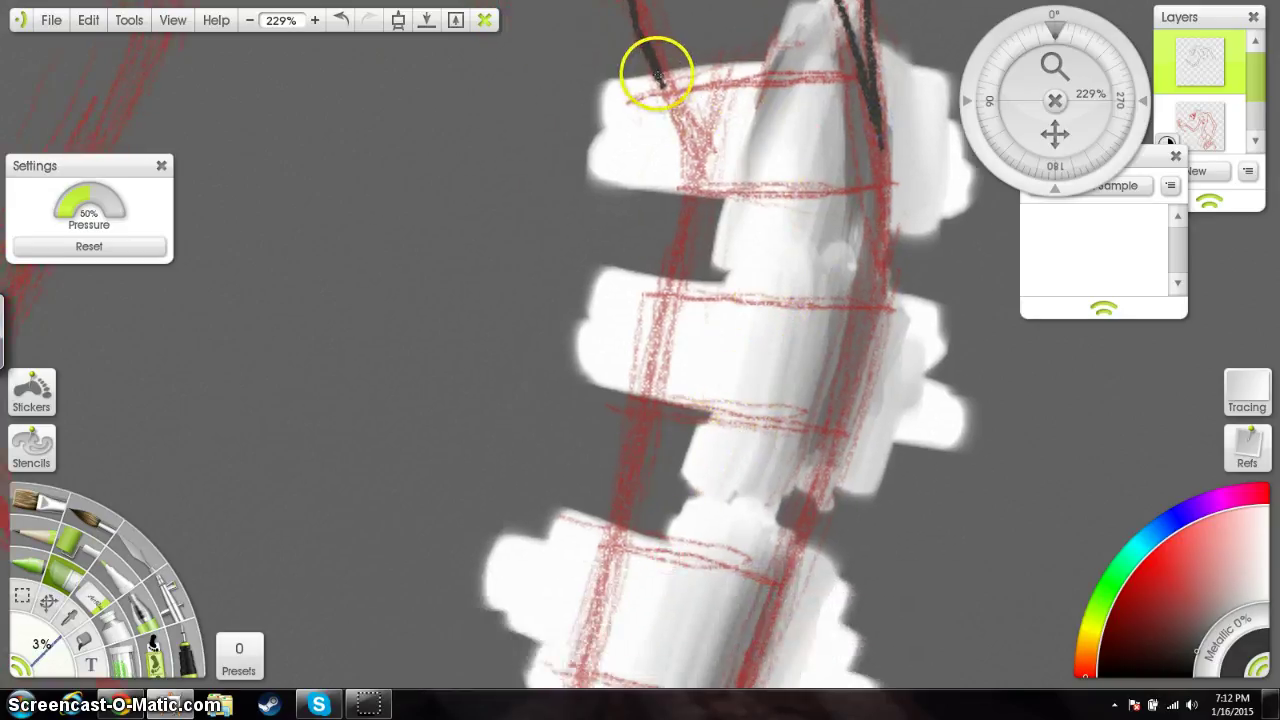
left_click_drag(667, 93, 690, 150)
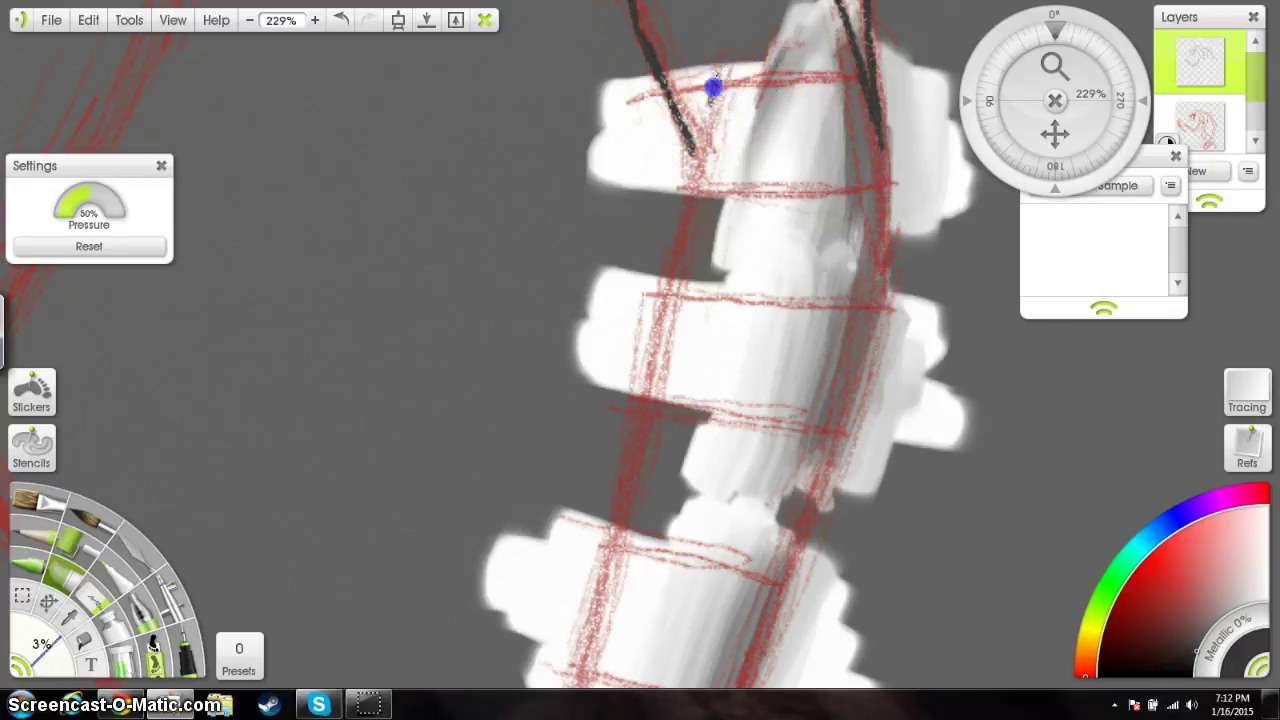